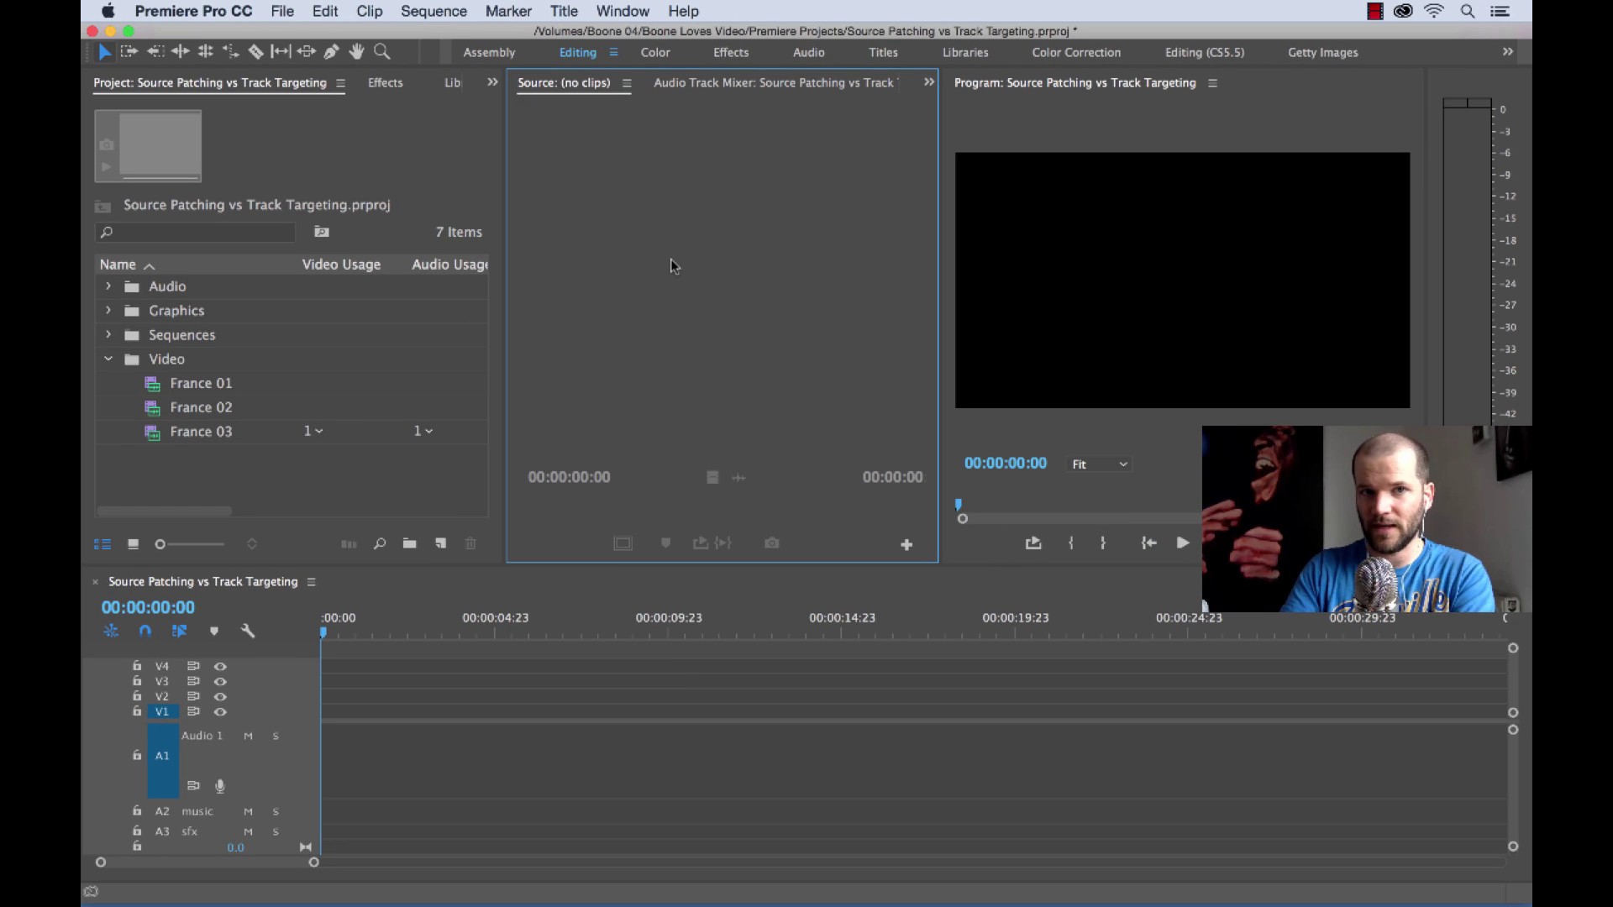
Load the France 01 clip into the Source Monitor and edit it into the empty sequence on V1 and A1
click(154, 387)
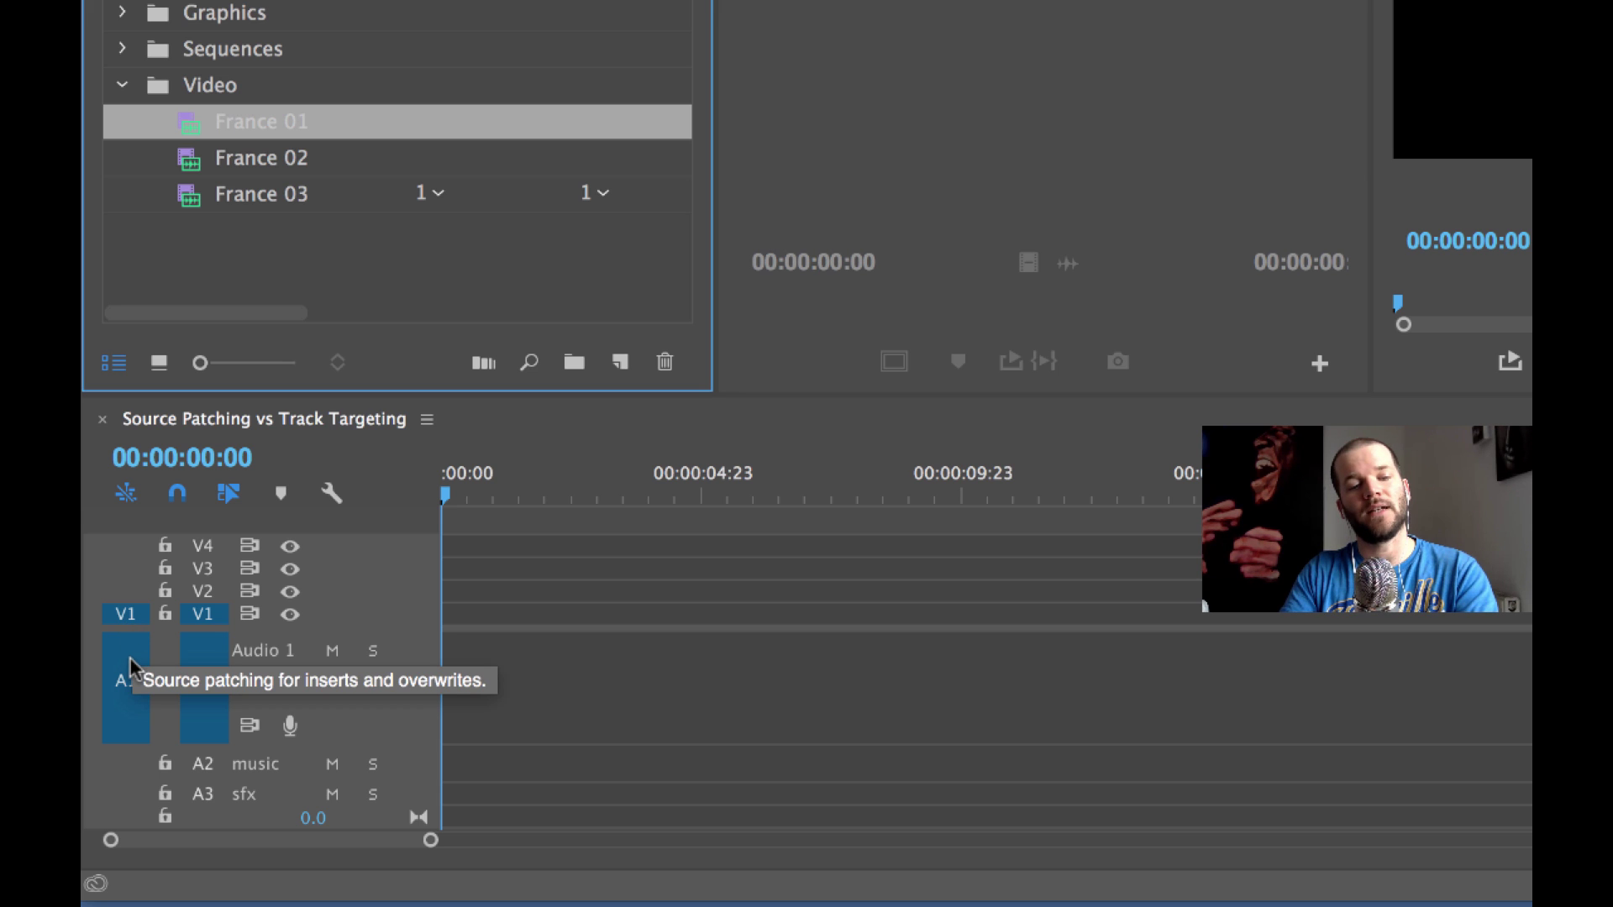
click(162, 222)
click(864, 144)
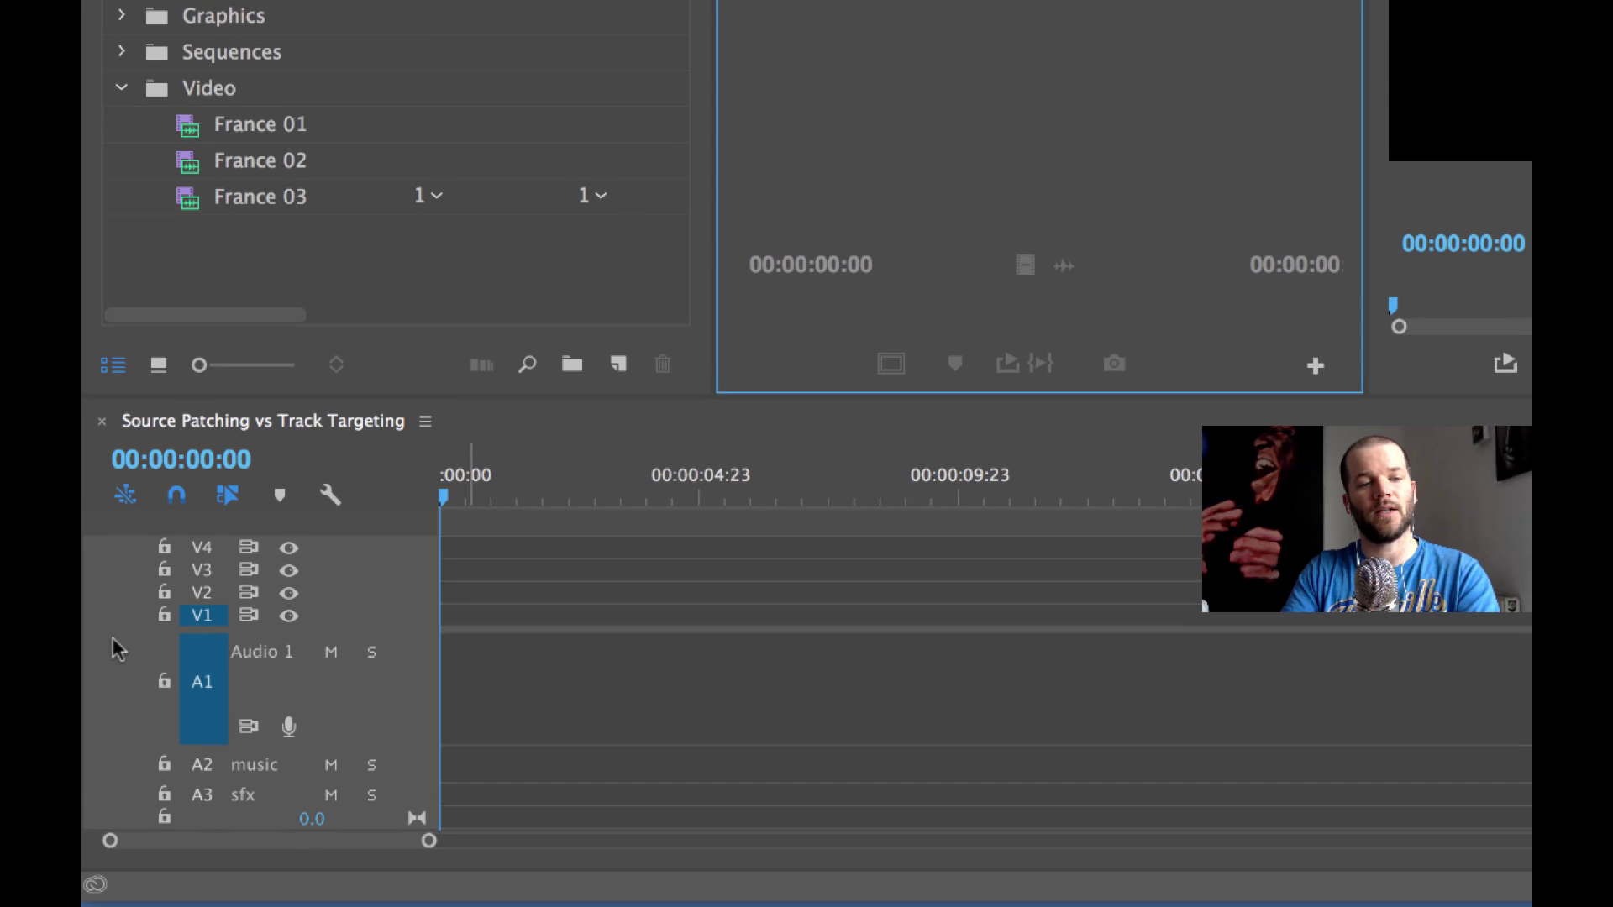
double_click(463, 123)
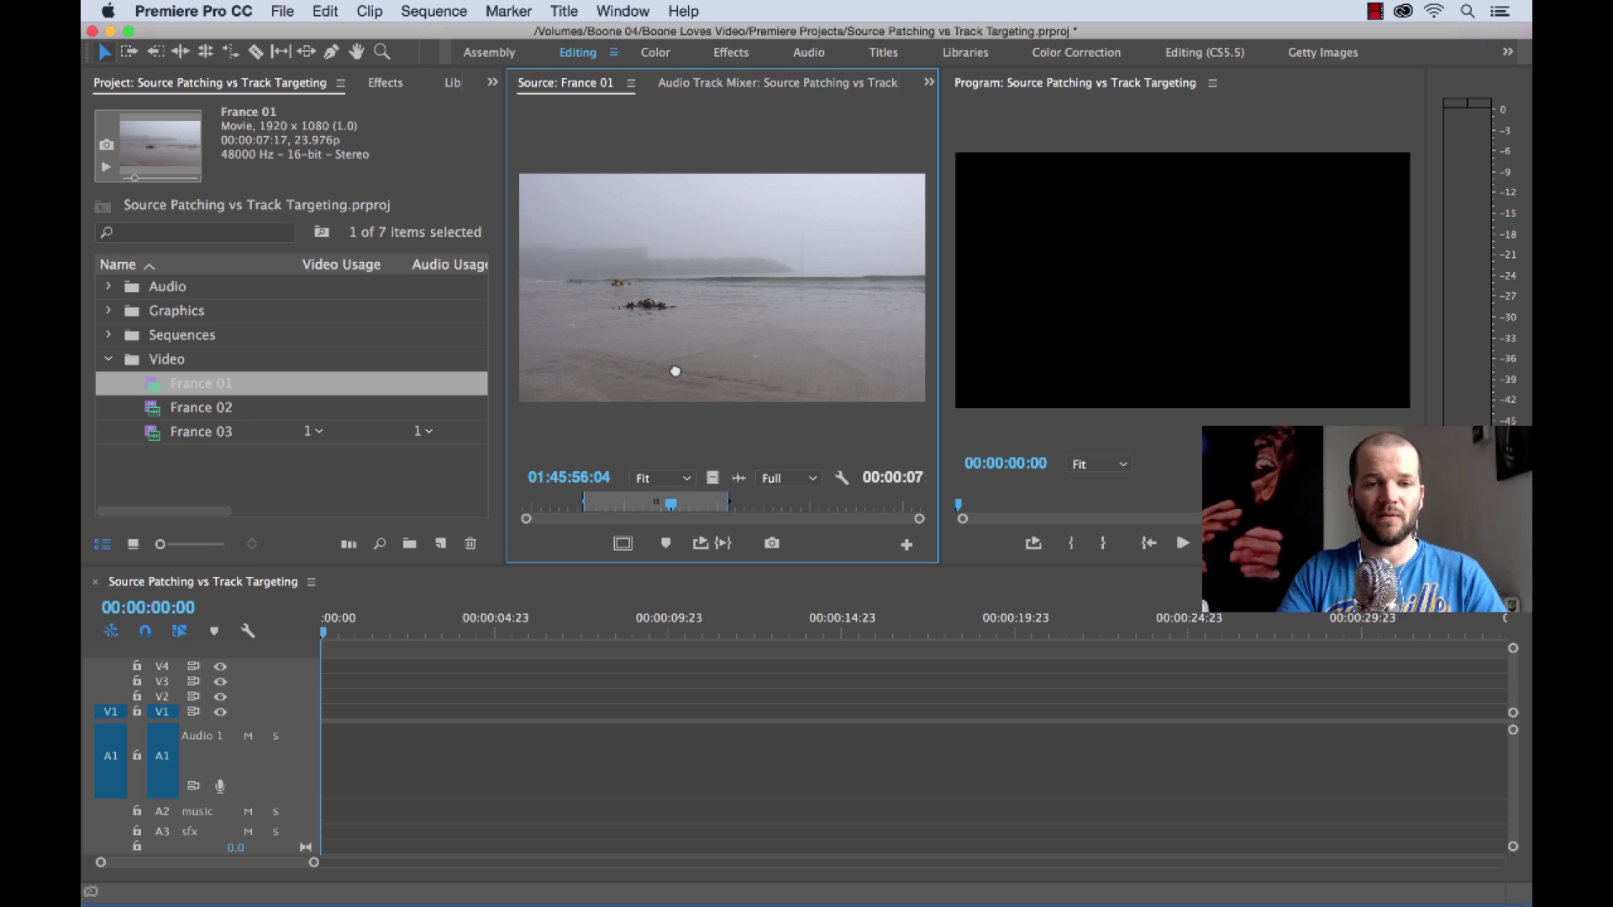
drag(675, 372, 726, 273)
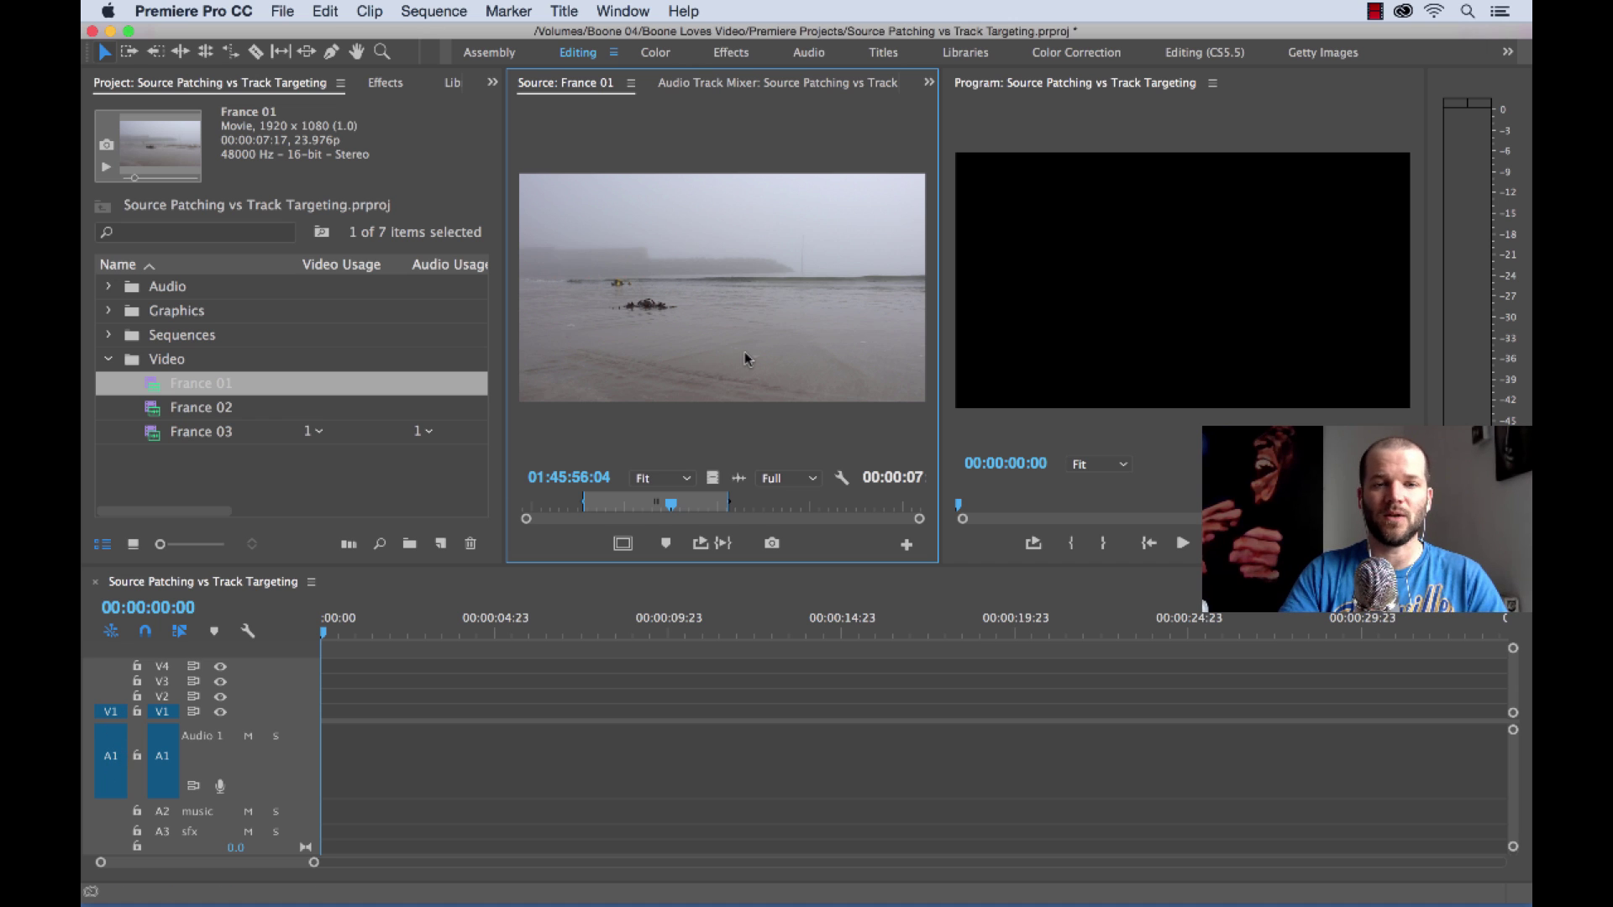
drag(744, 351, 1228, 361)
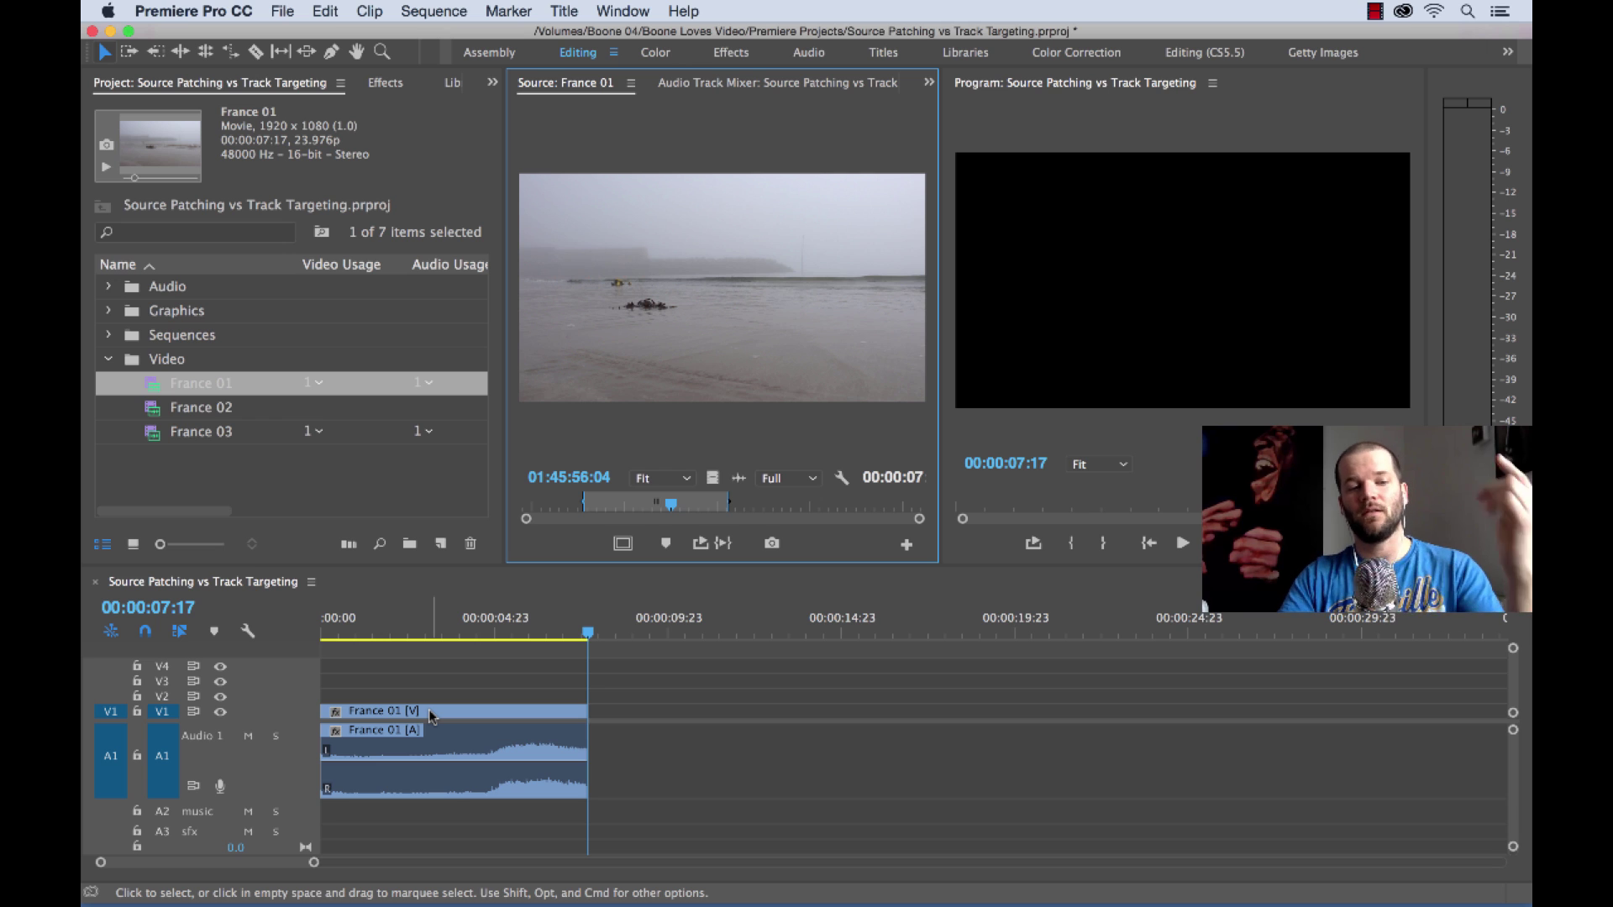
Turn off track targeting for A1 and V1, target V4, and add France 01 after the existing clip
click(166, 744)
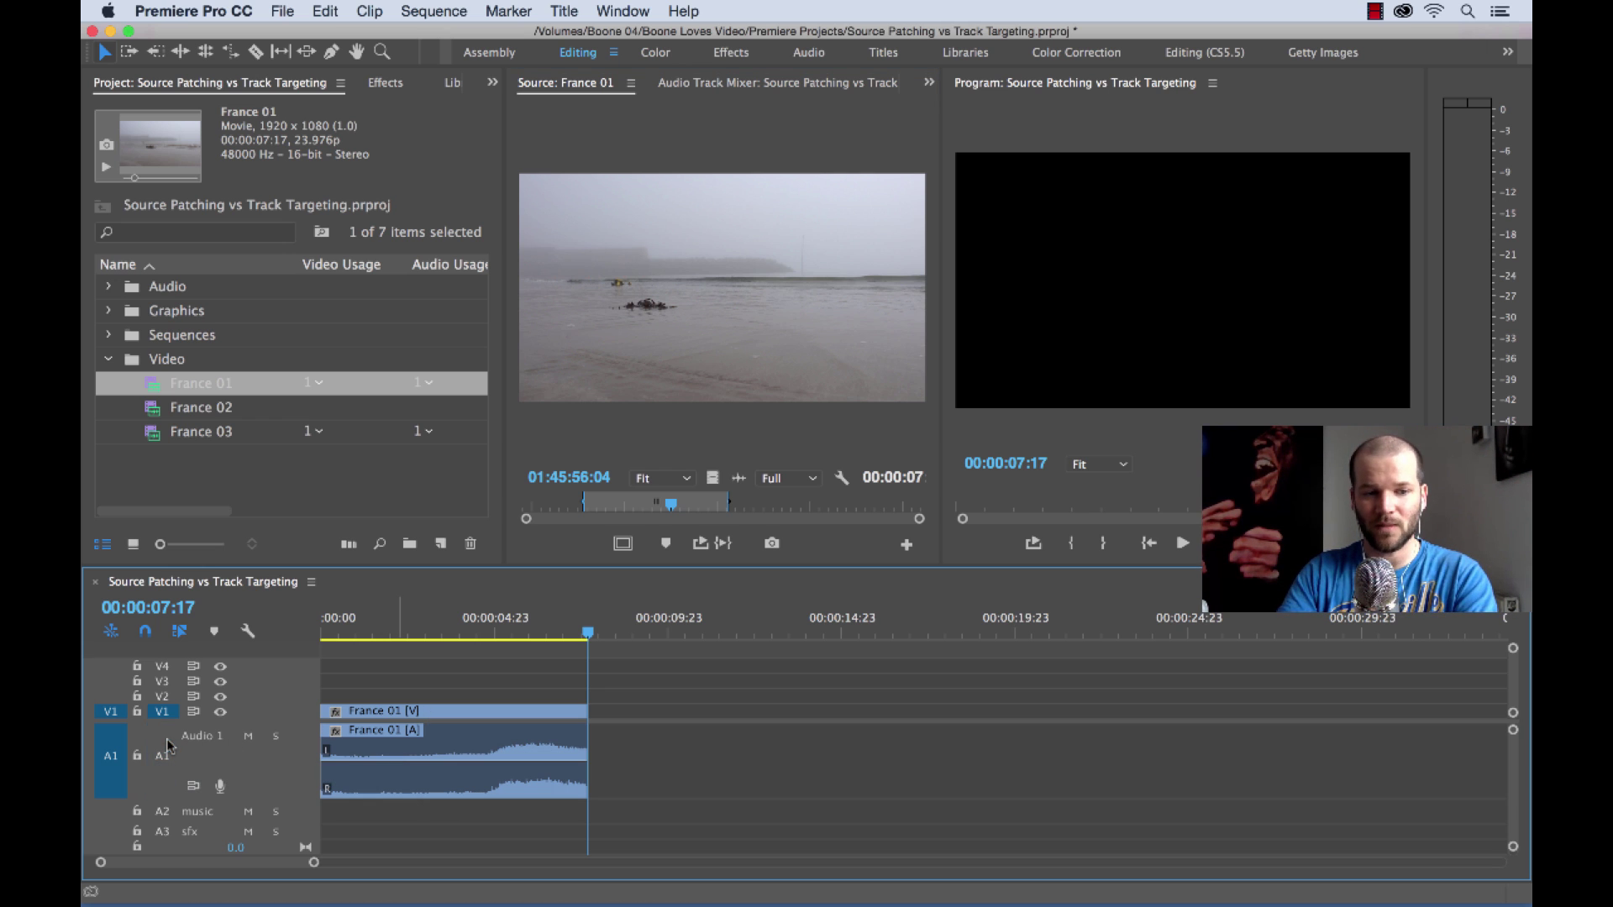
click(163, 714)
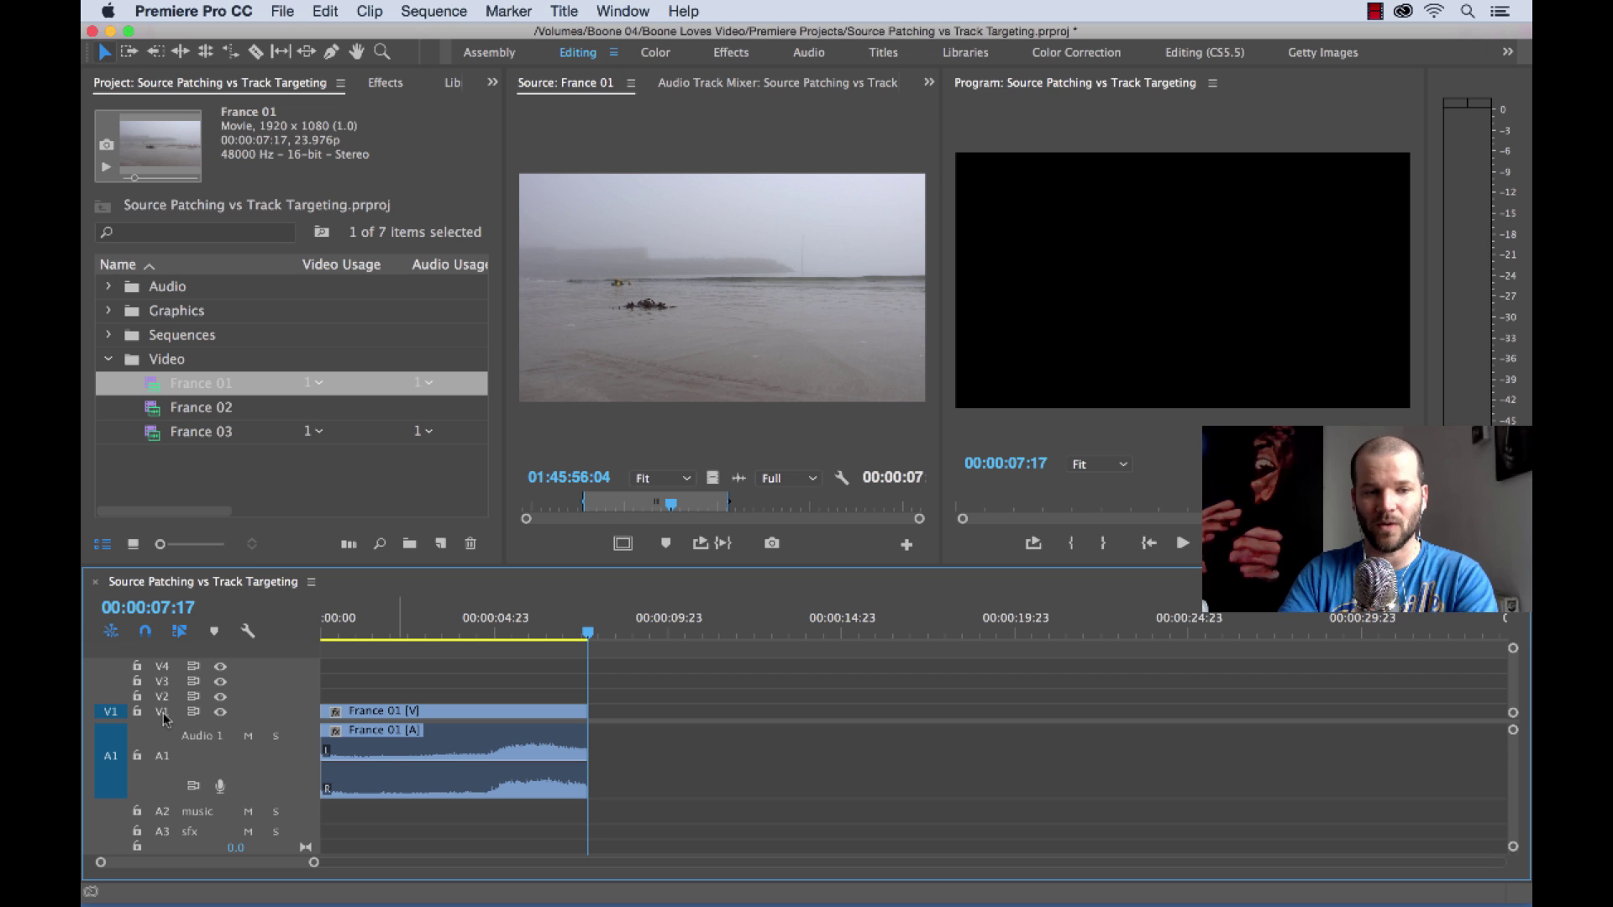
click(163, 667)
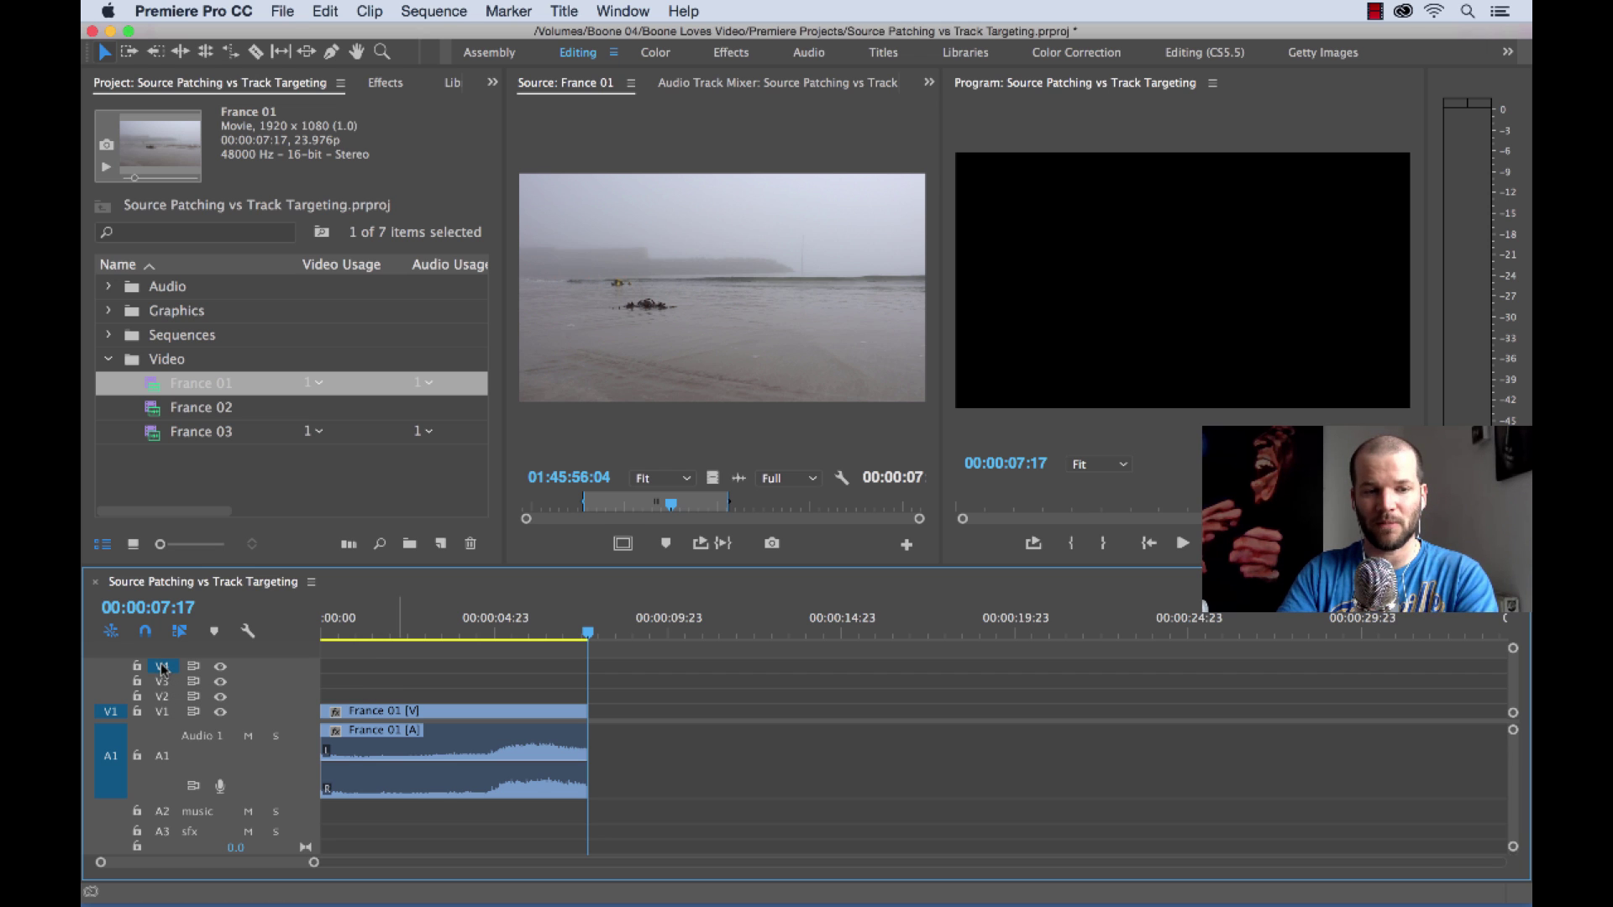
drag(766, 395, 1218, 316)
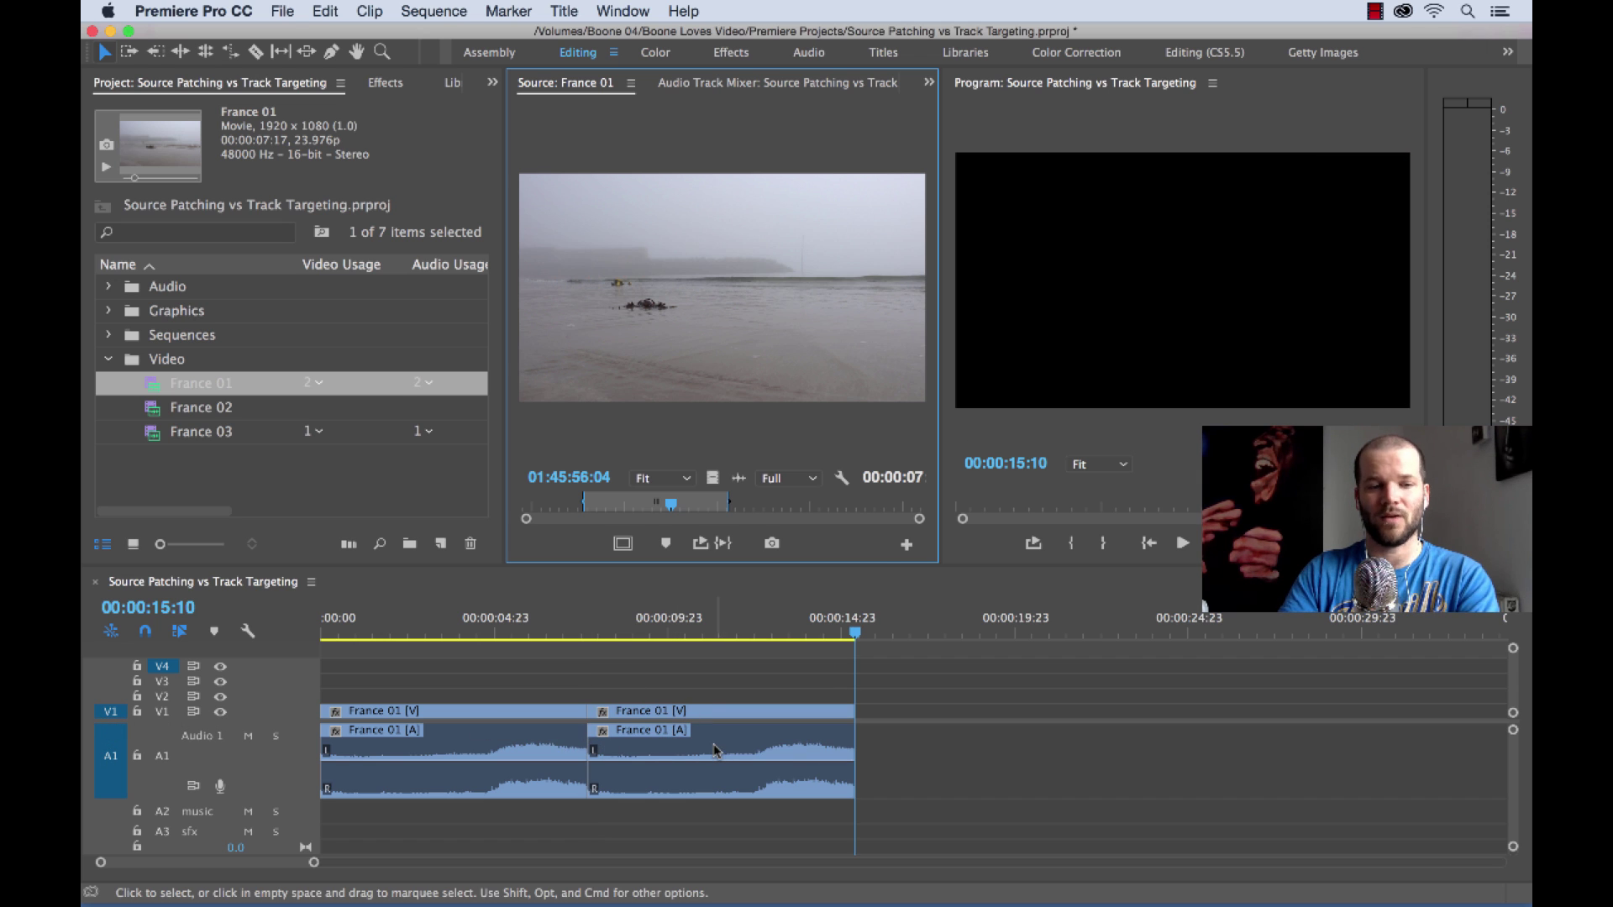
Untarget V4, disable the V1 source patch, and add only the audio of France 01 to the end of A1
click(163, 668)
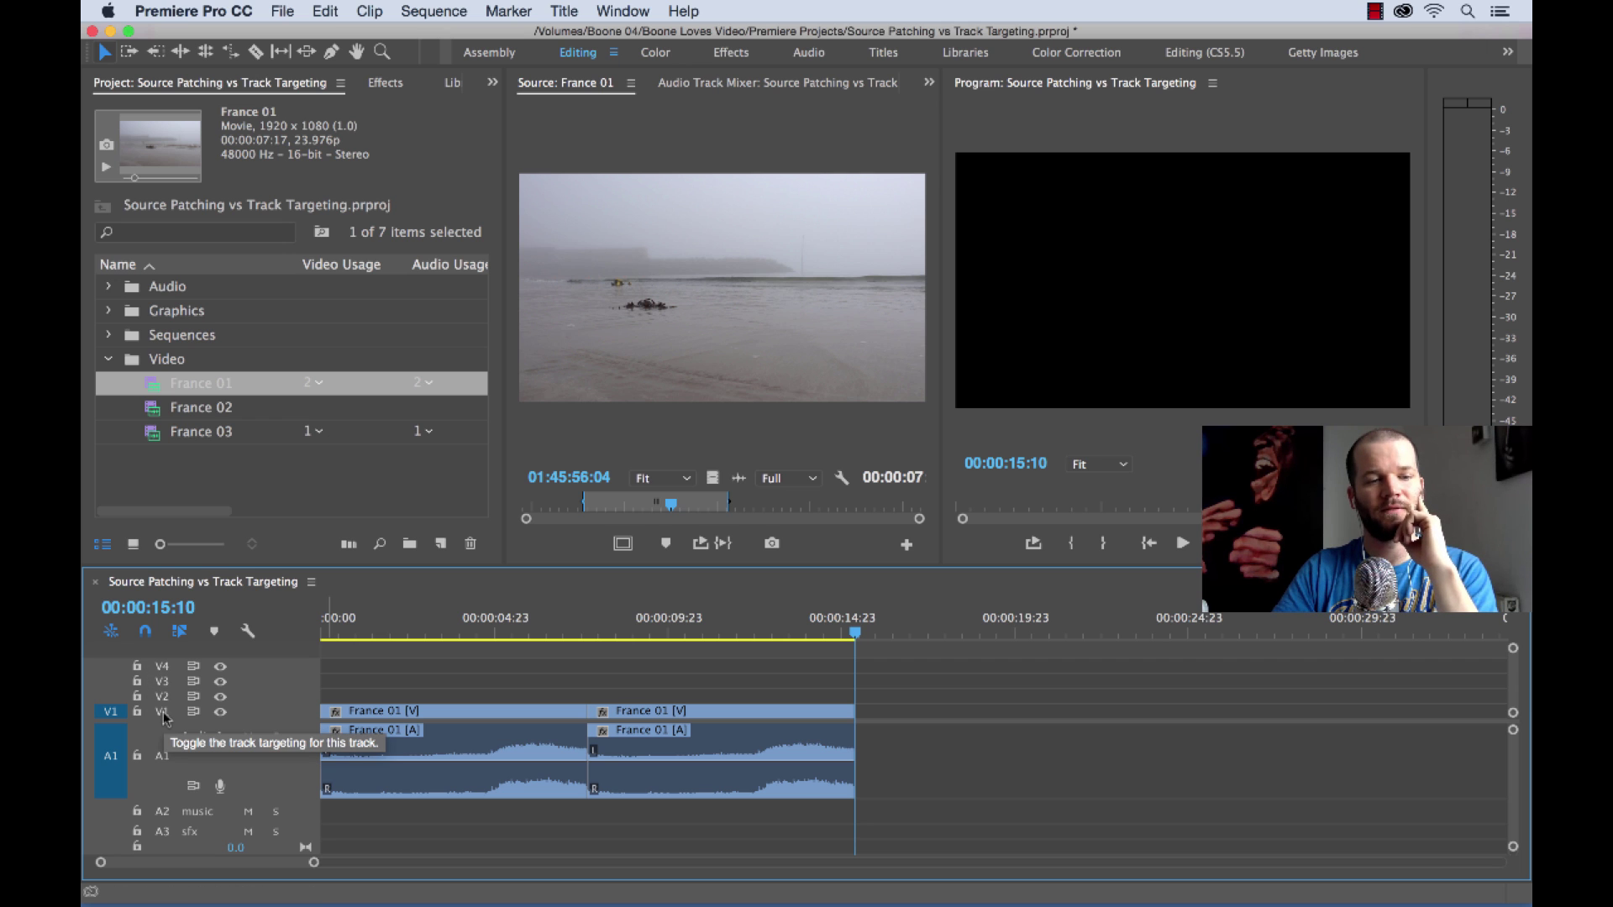
click(110, 713)
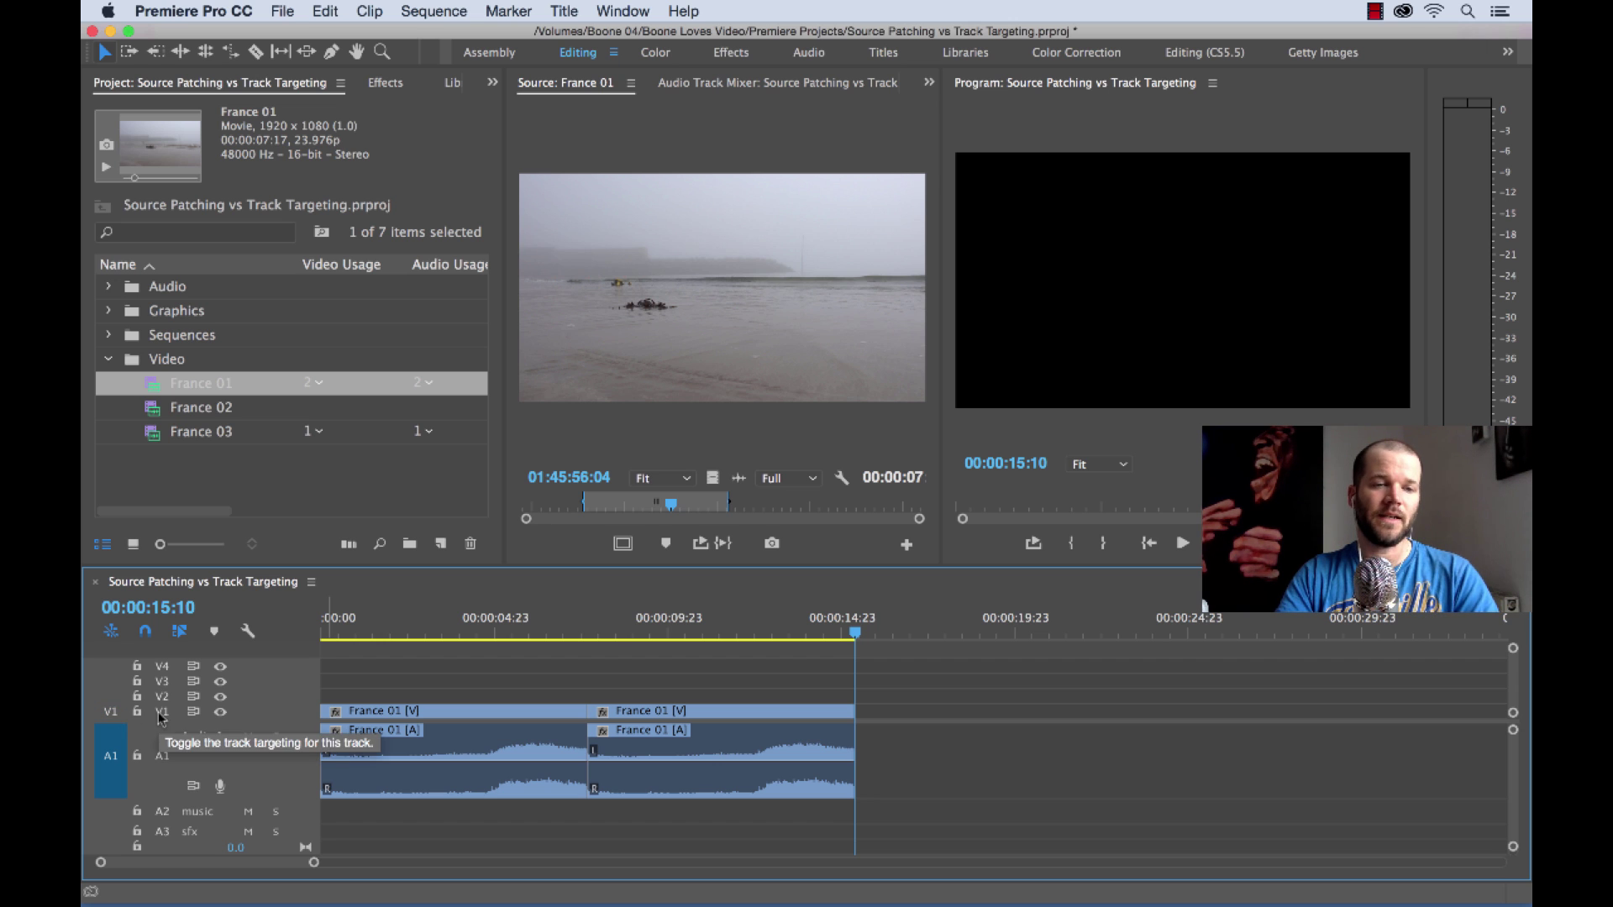
click(694, 281)
drag(695, 281, 1197, 291)
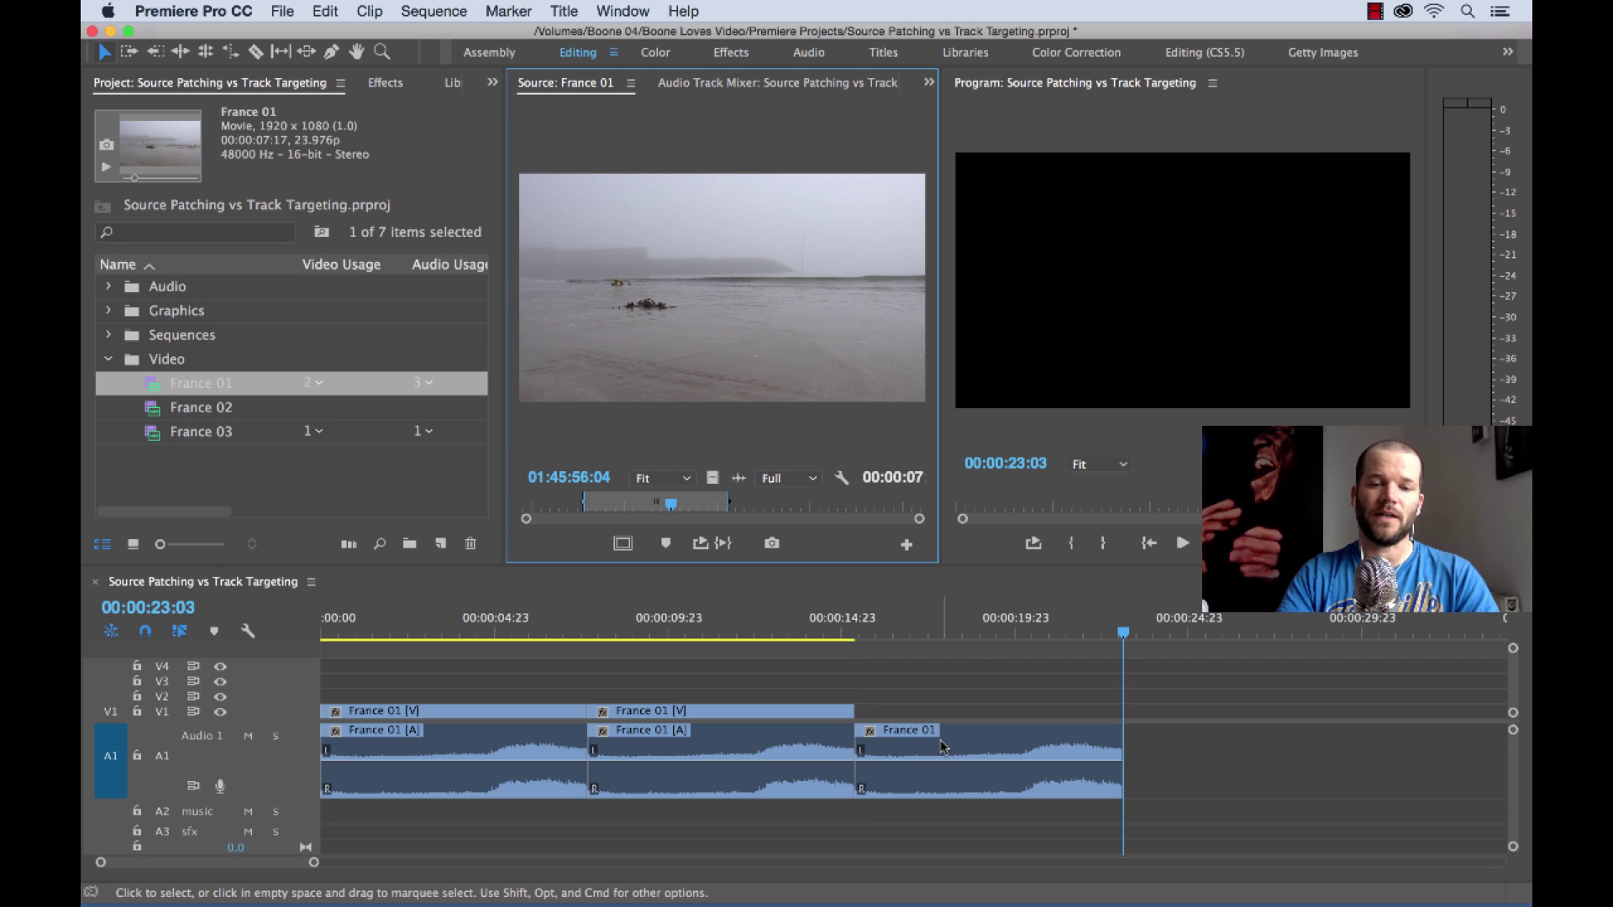
Play France 01 in the Source Monitor from its In point, stopping partway through
key(shift+i)
key(space)
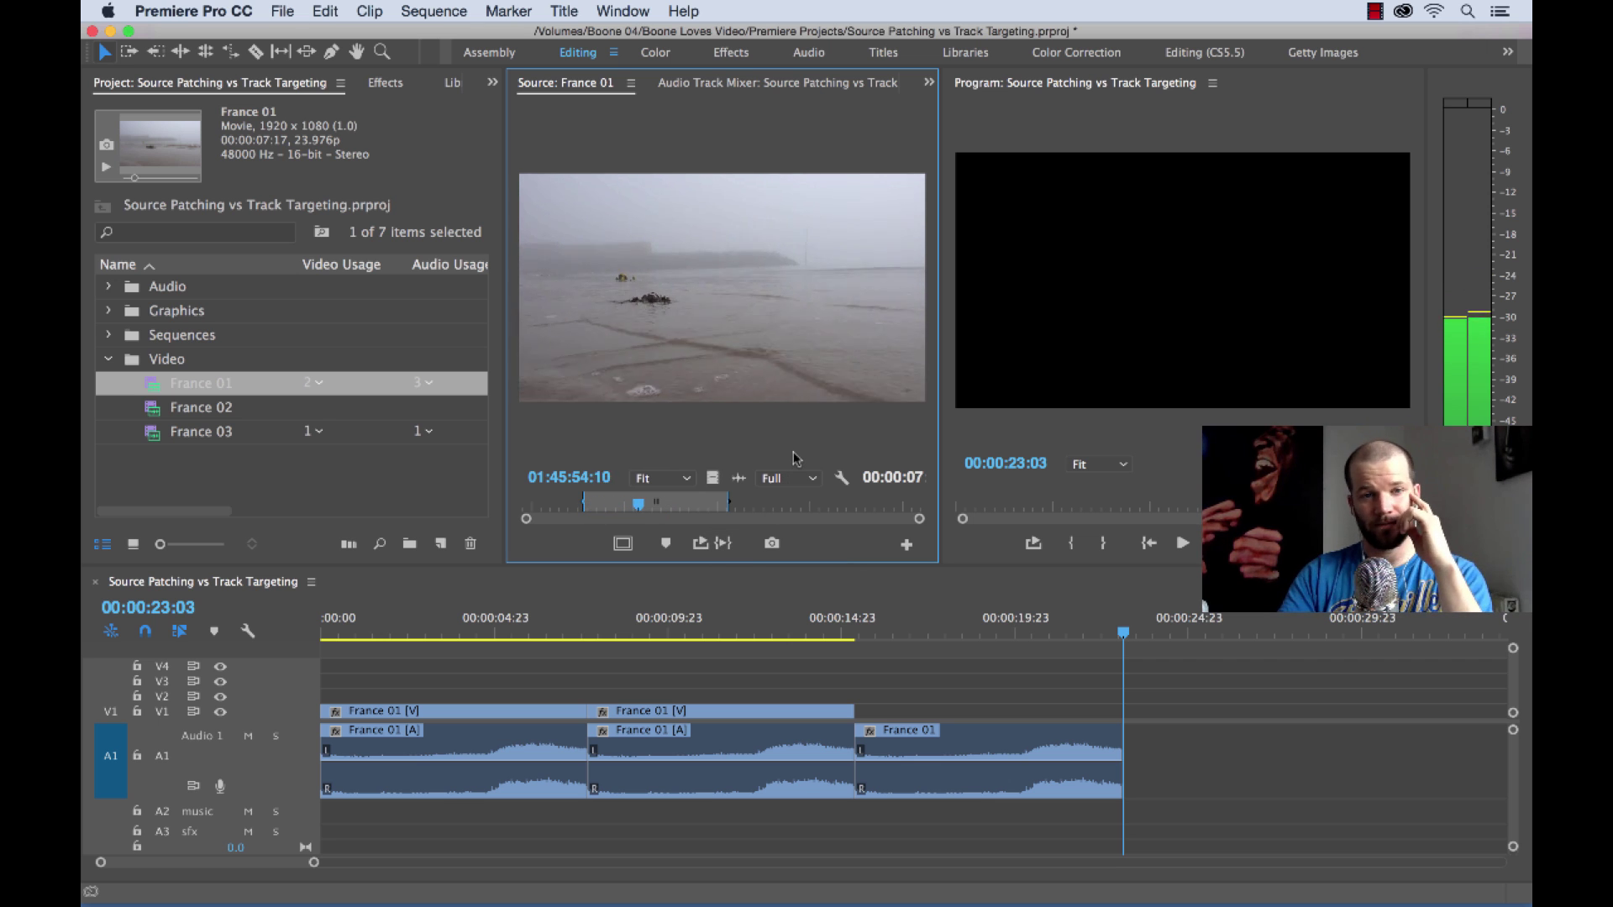
key(space)
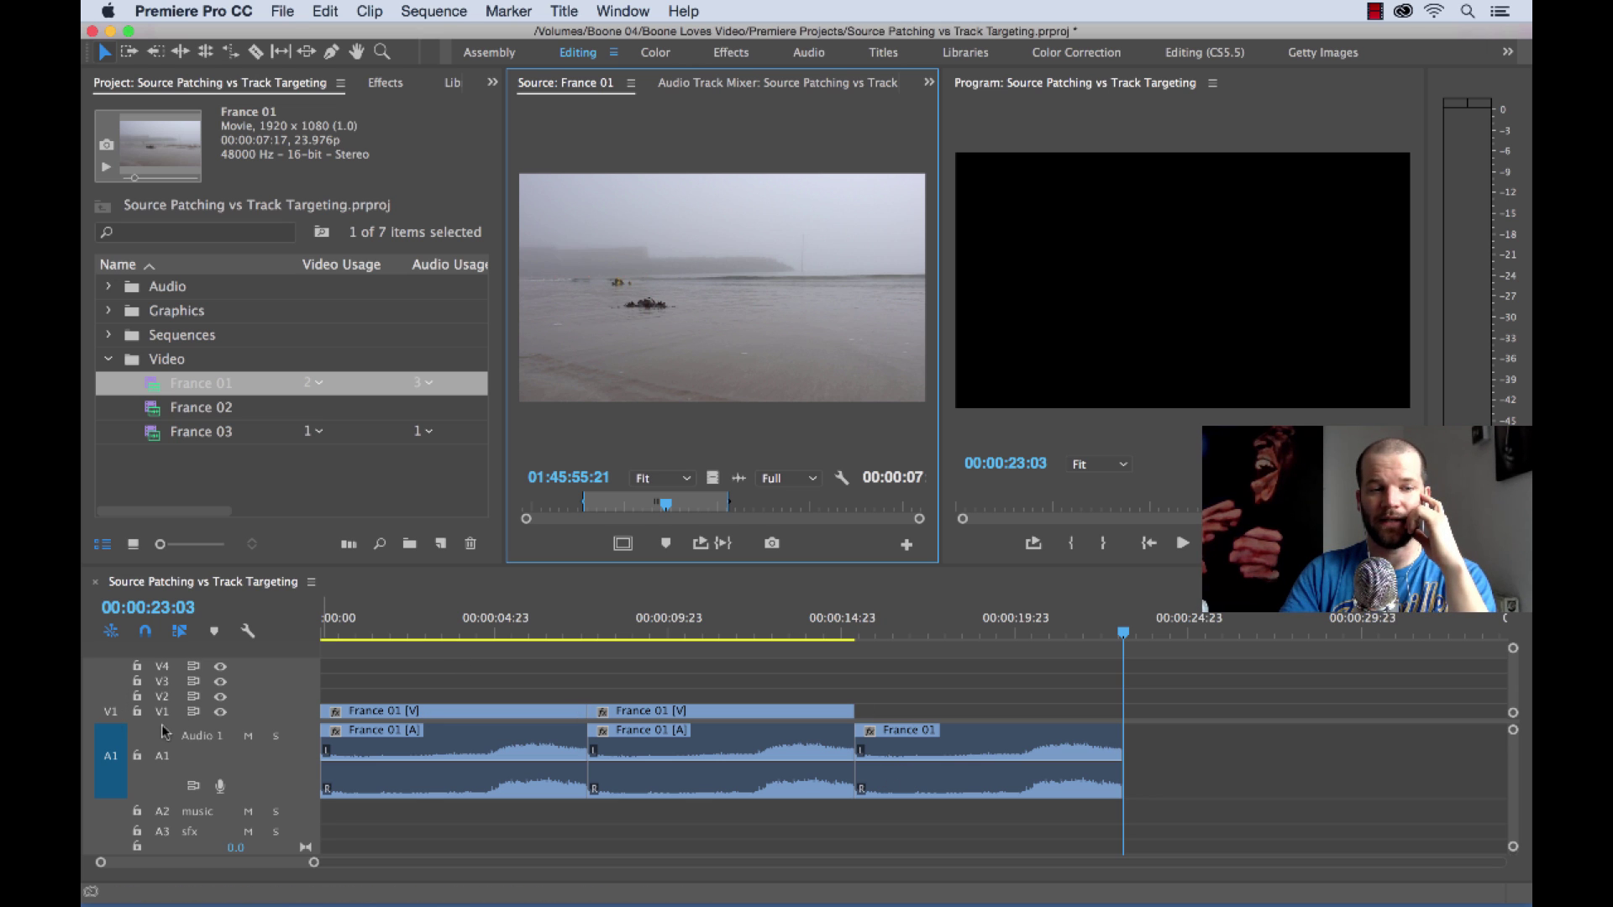
Disable the A1 source patch, enable V1 source patching, and add only the video of France 01 at the playhead
click(120, 752)
click(112, 714)
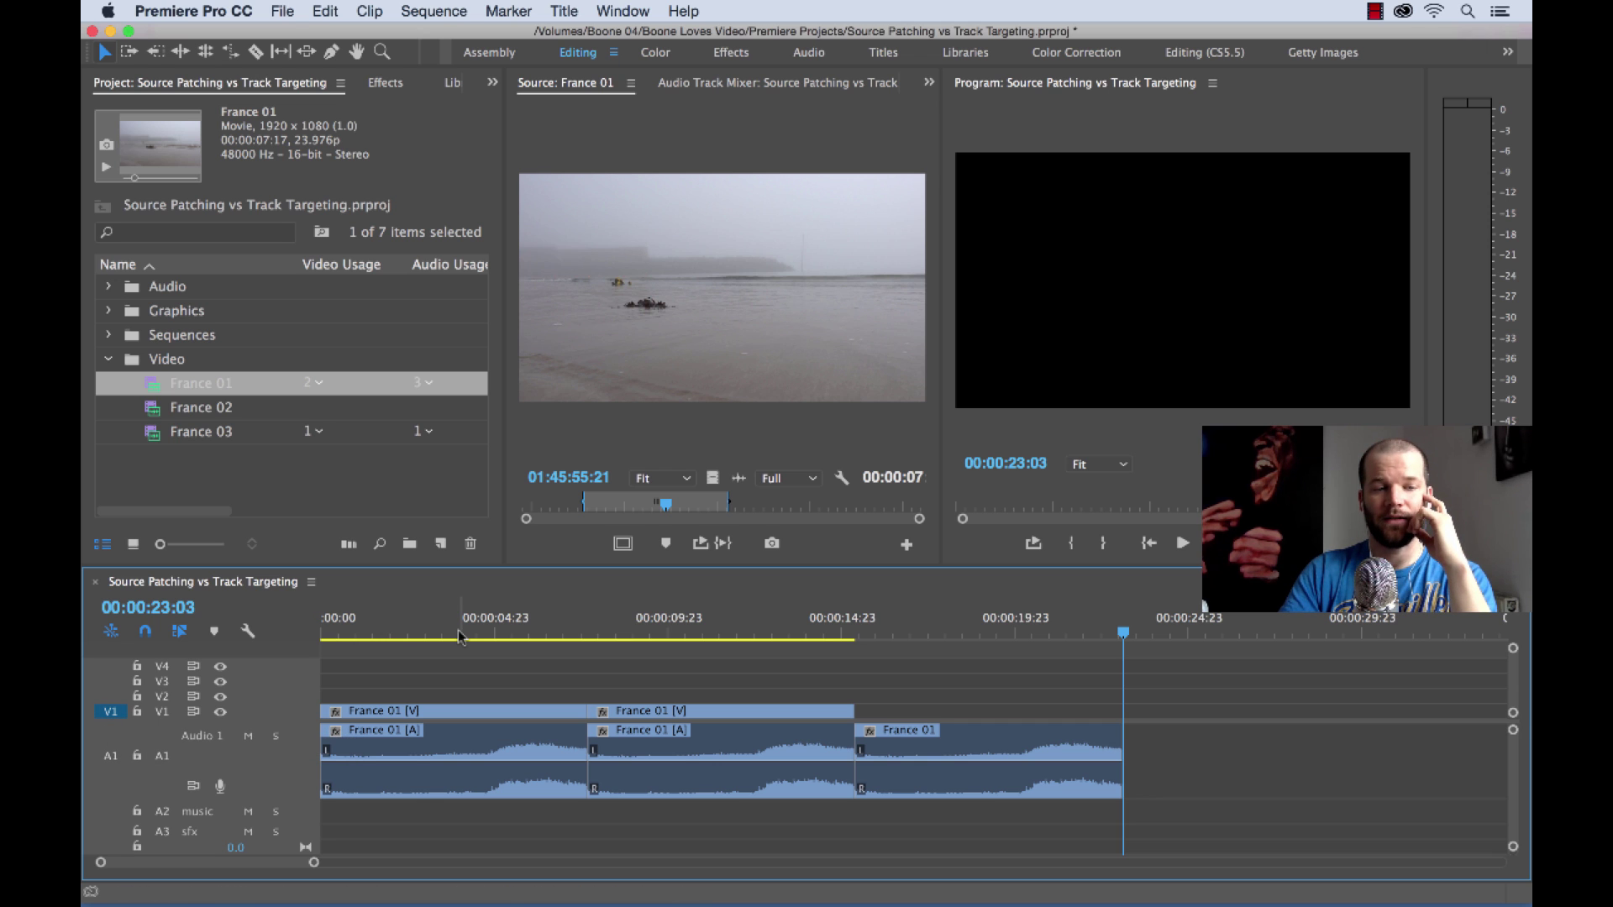
drag(736, 329, 1181, 290)
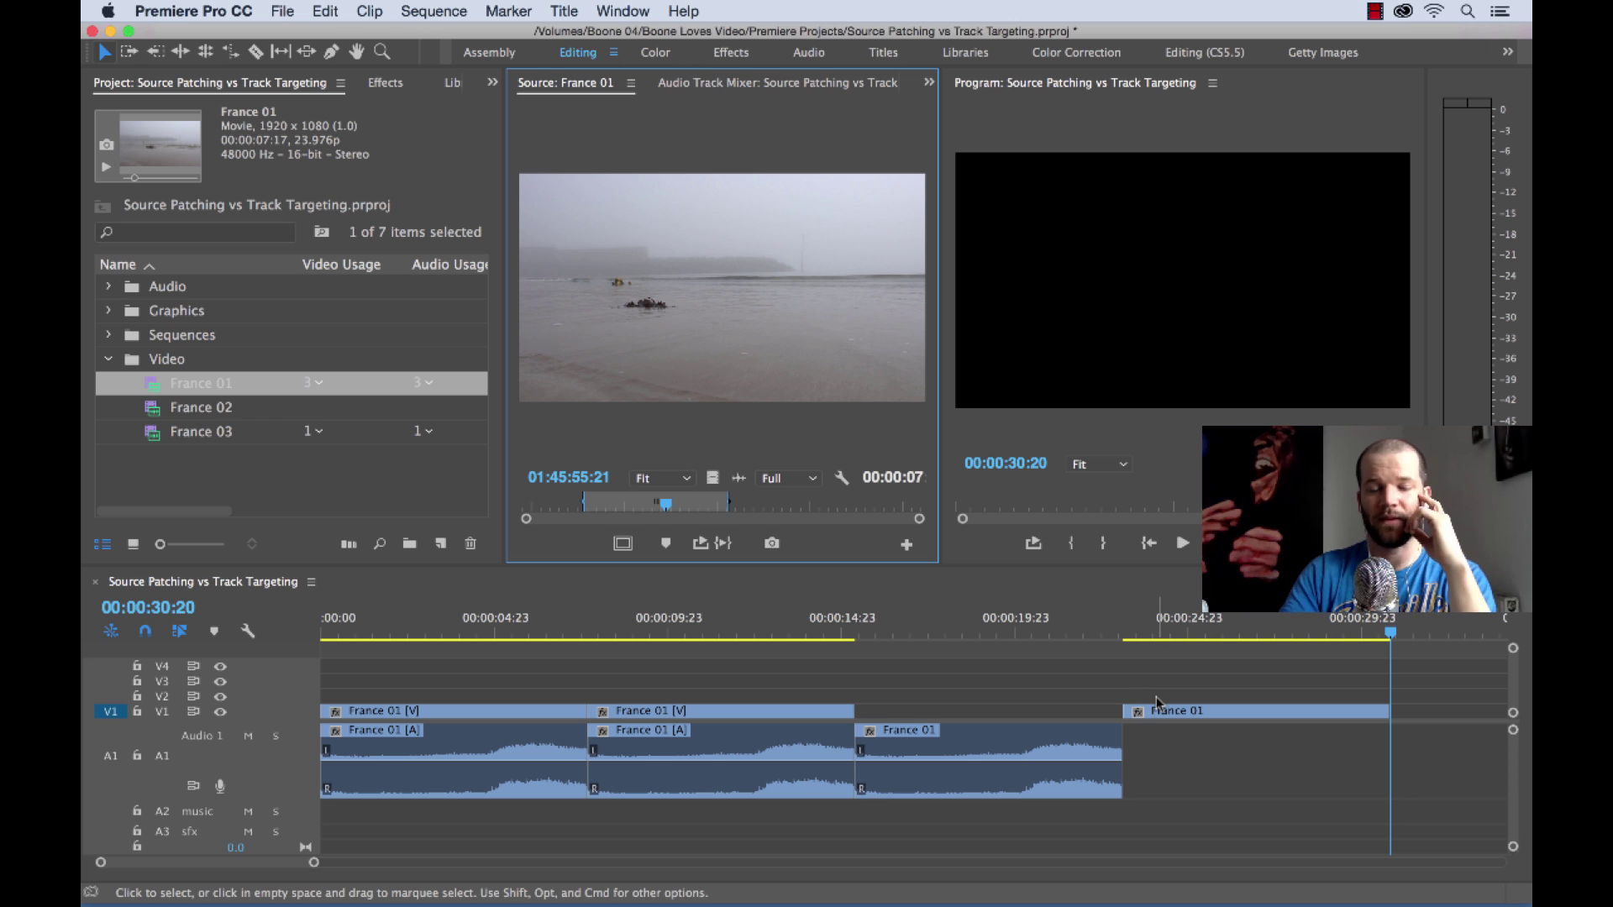
Enable the audio source patch, then patch source video V1 to track V3 and source audio A1 to the A2 music track
click(111, 747)
mouse_move(110, 712)
mouse_down()
mouse_move(112, 672)
mouse_move(113, 689)
mouse_up()
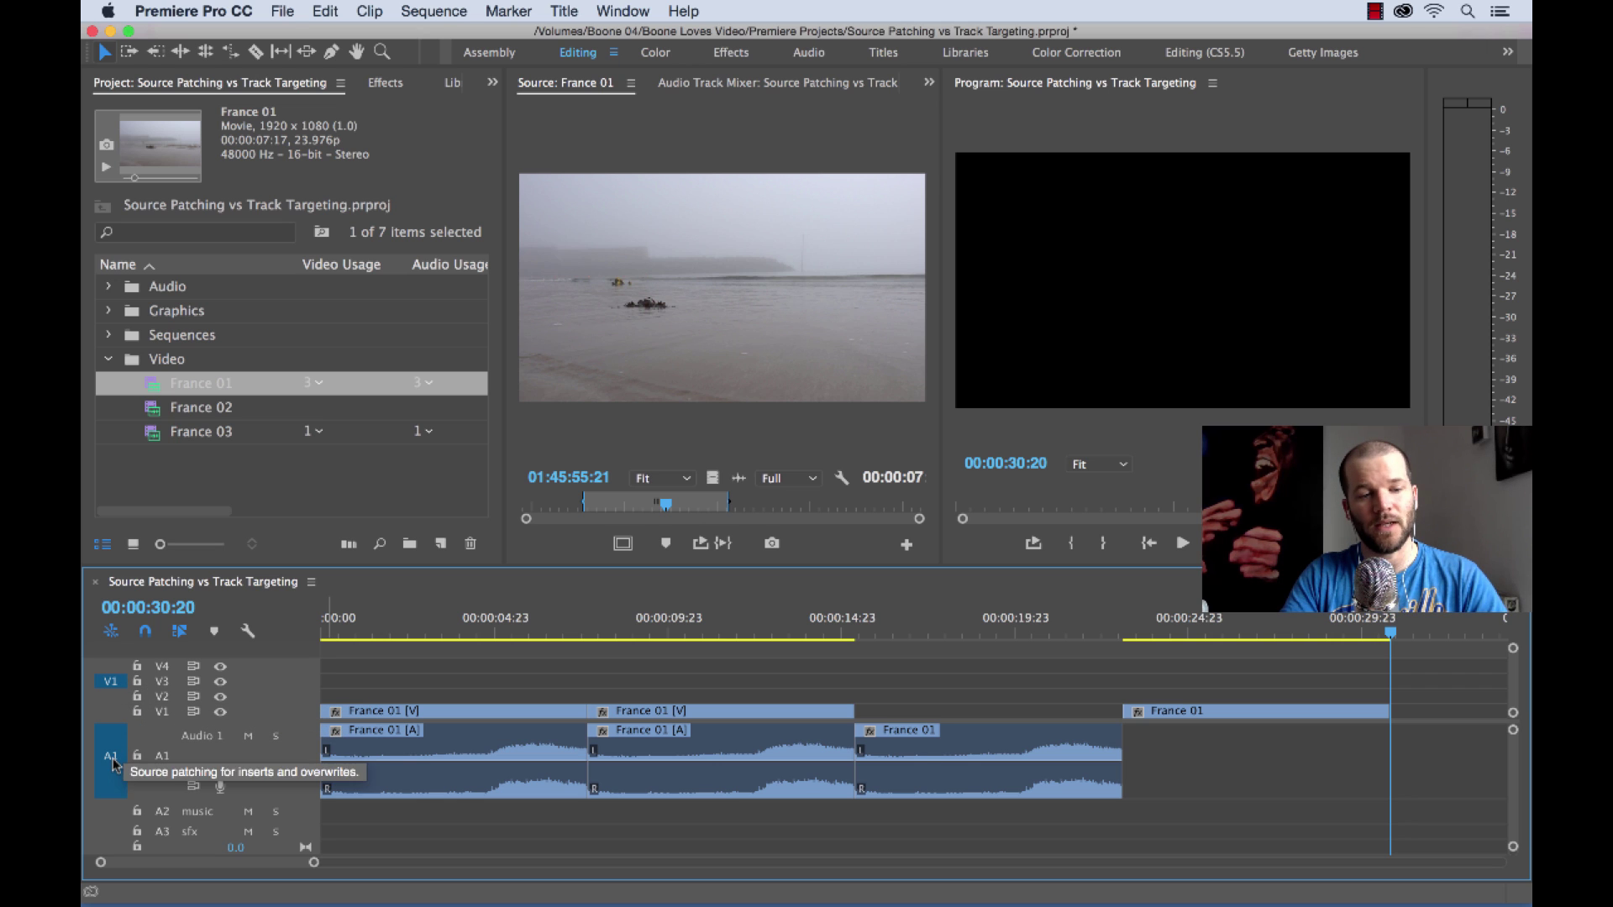
drag(112, 764, 114, 814)
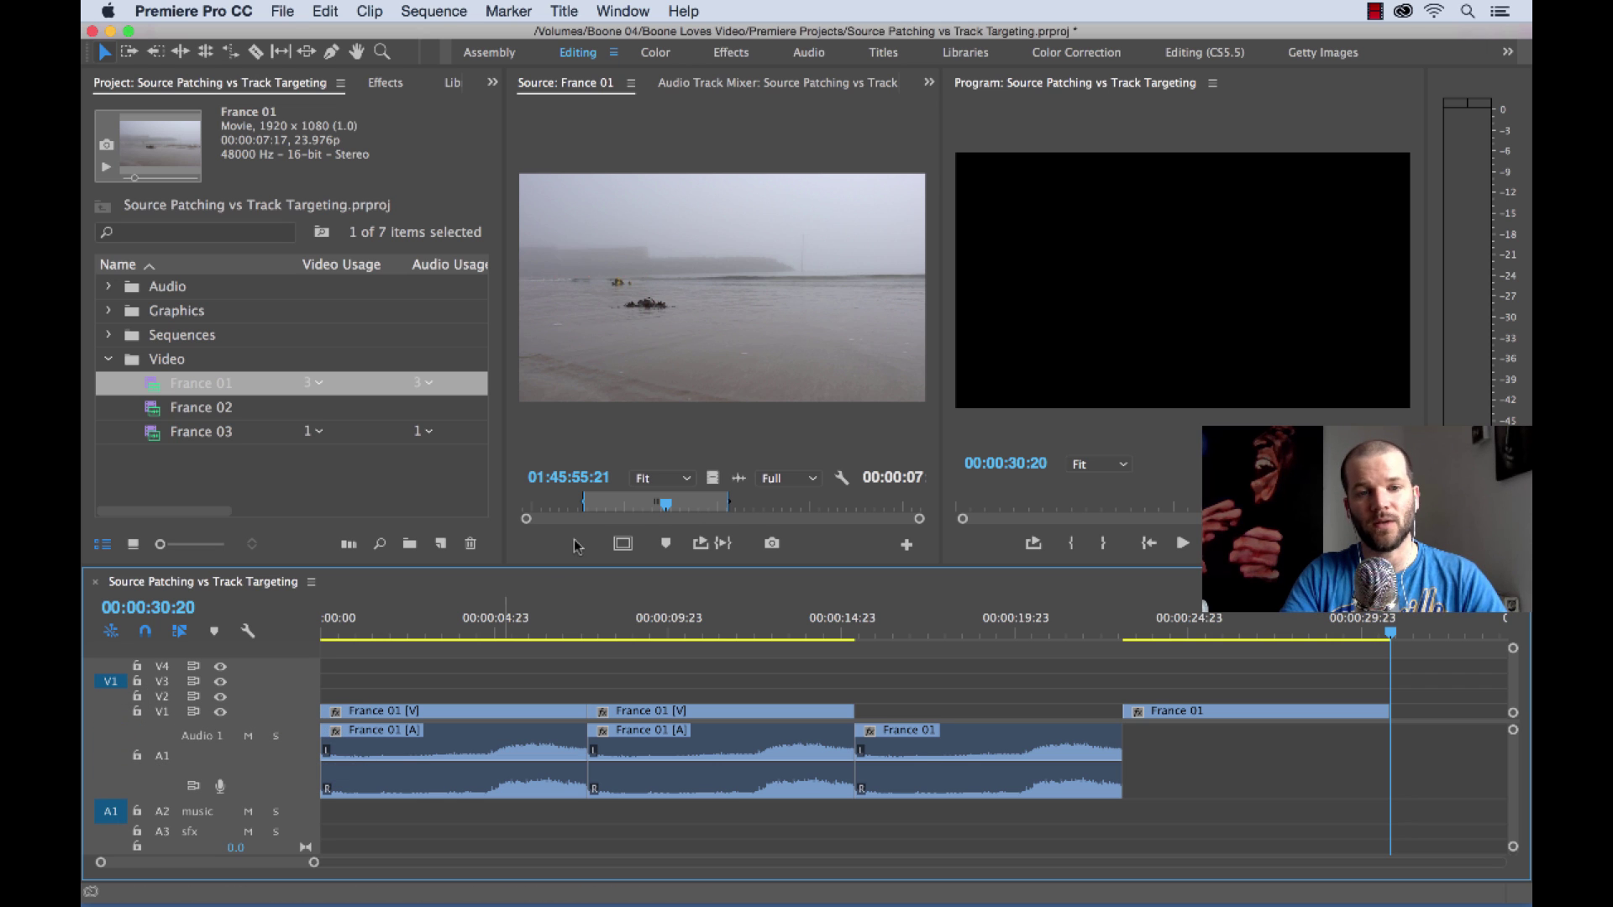
Add France 01 to the sequence three times in a row on V3 and A2, using overwrite edits
drag(759, 348, 1200, 336)
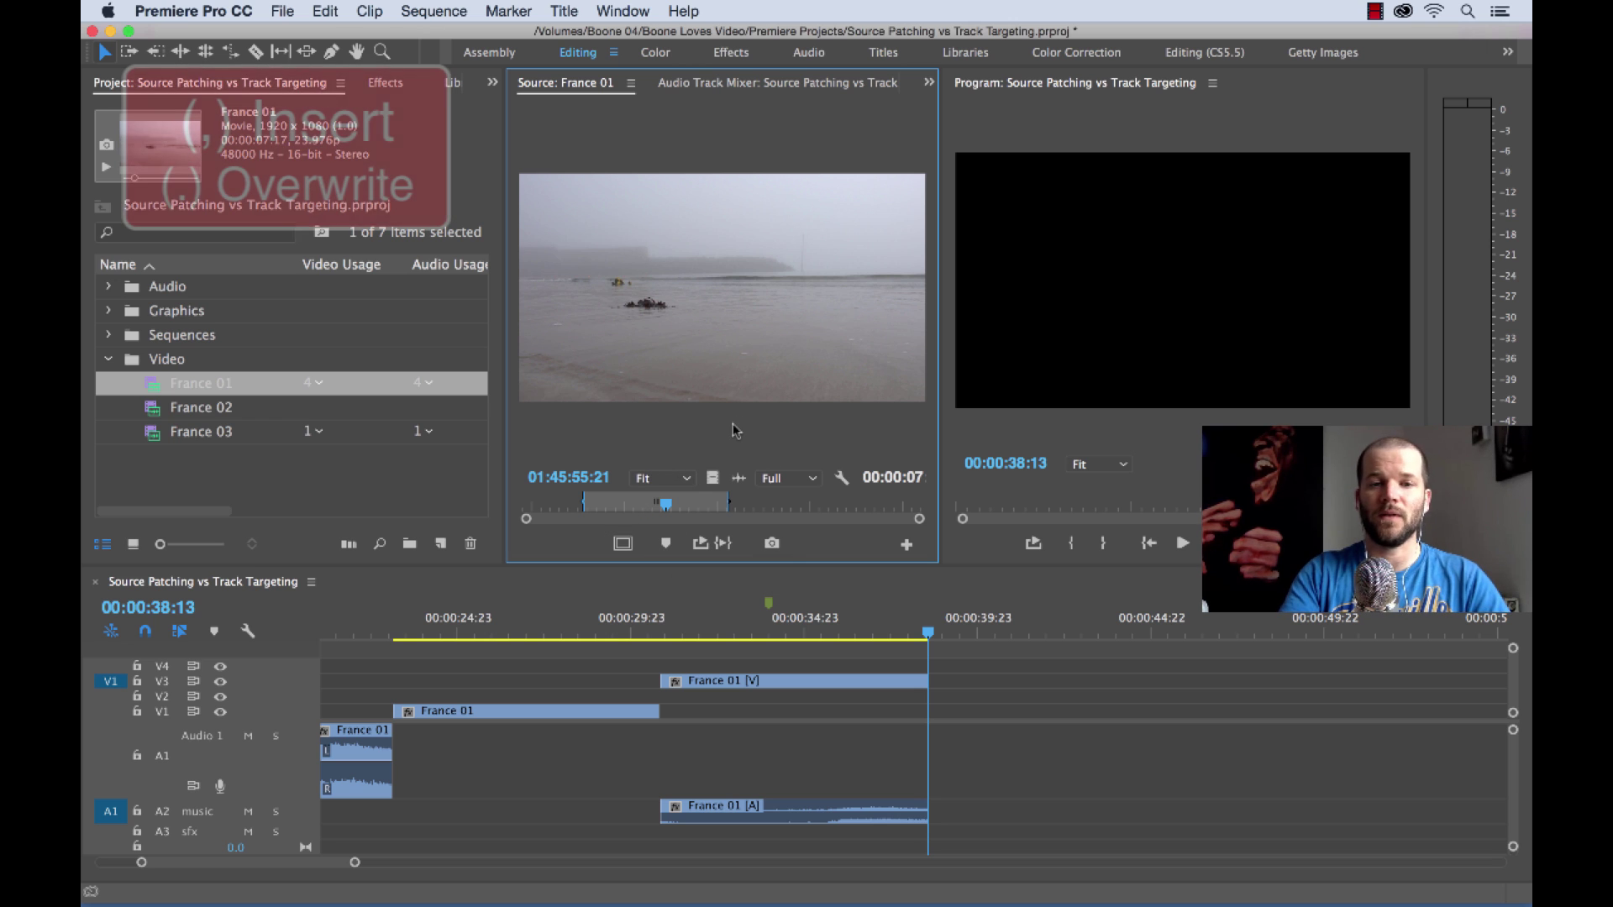
key(period)
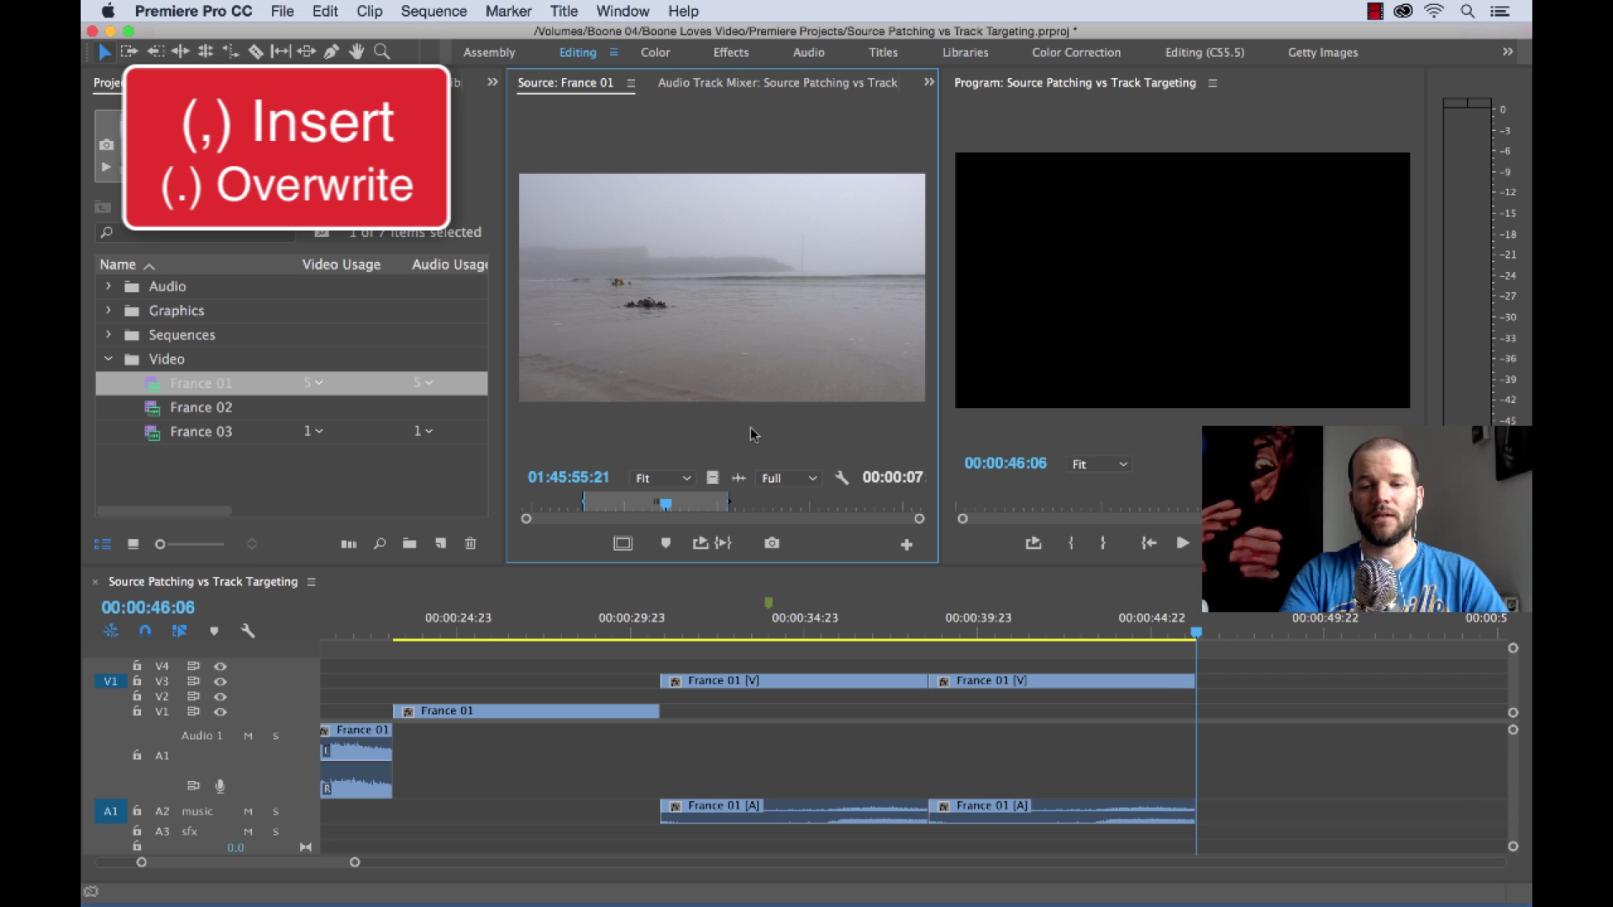
key(period)
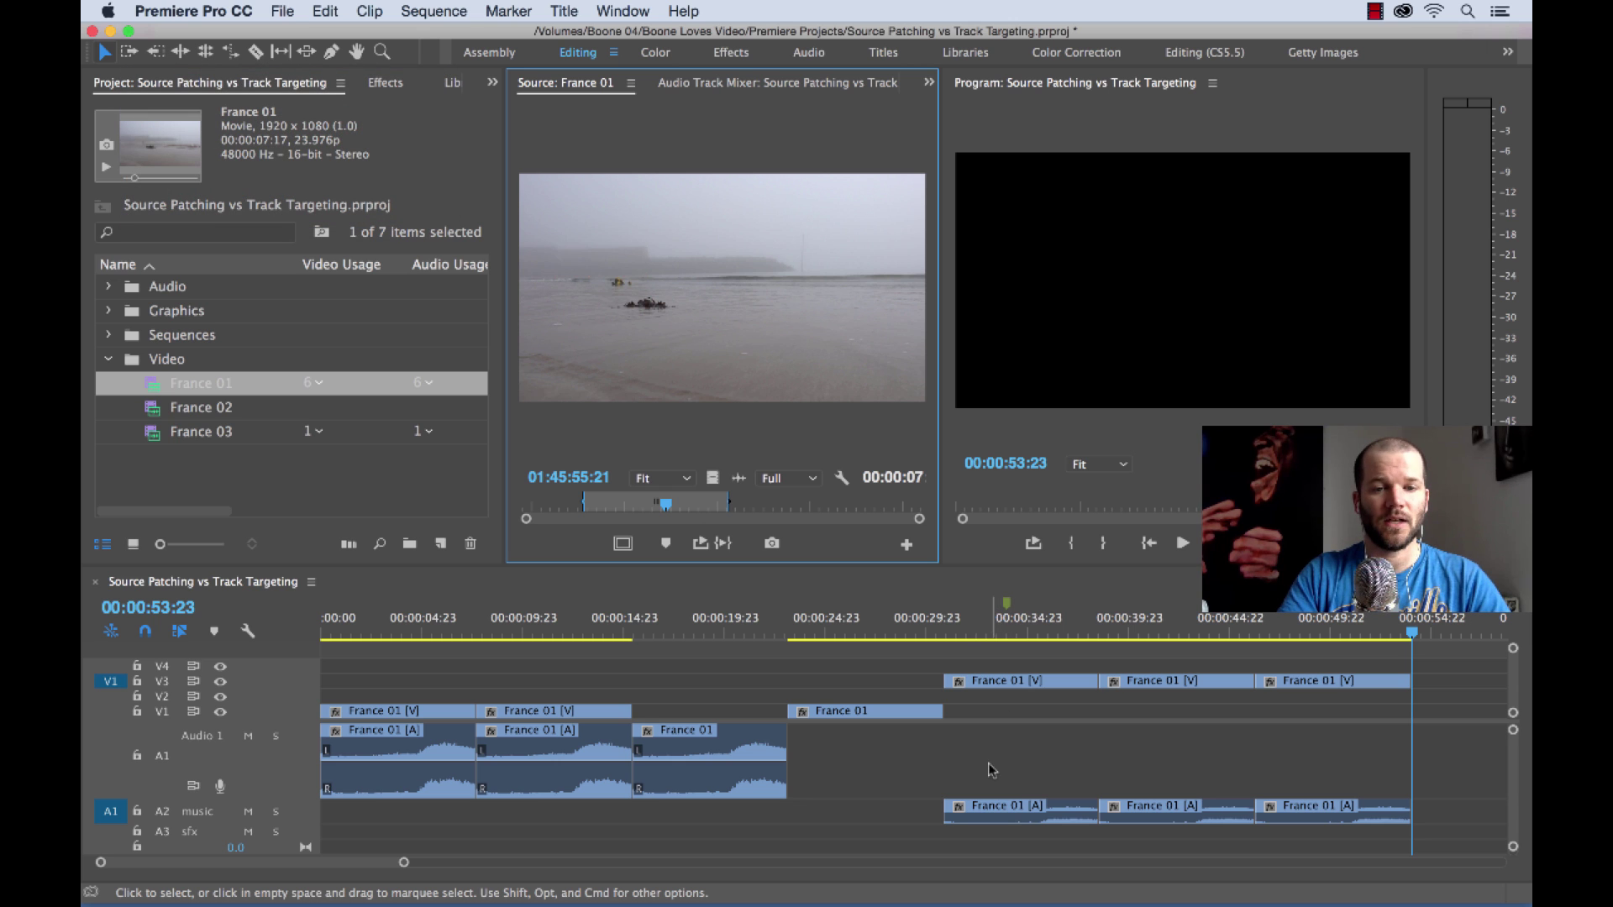
Return the source patching so source A1 feeds track A1 and source V1 feeds track V1
click(118, 696)
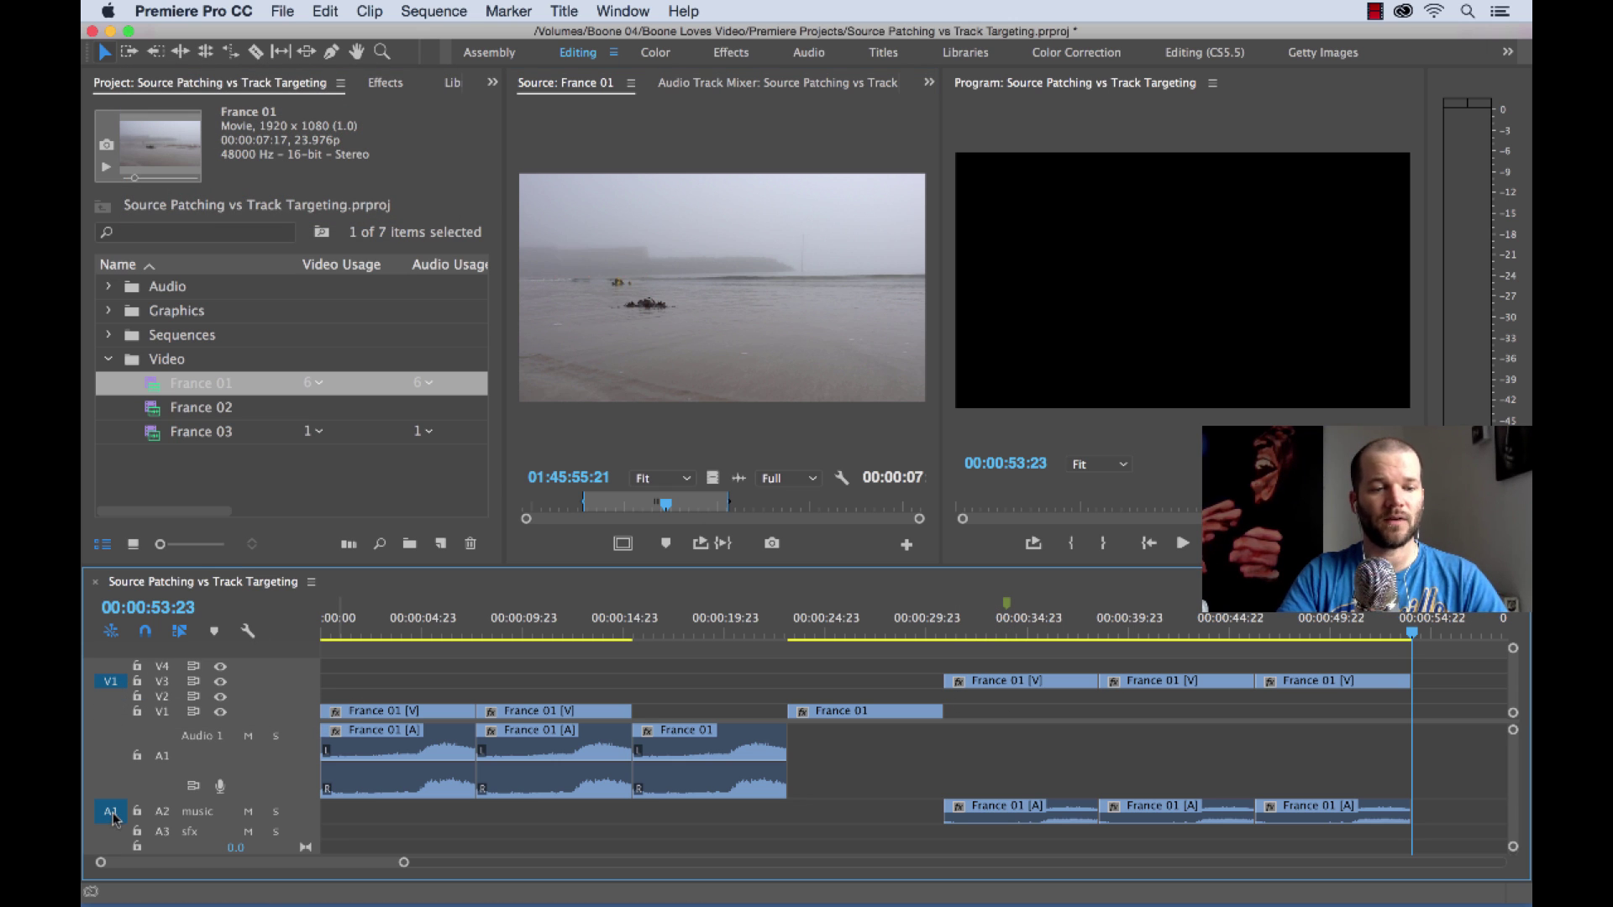
click(111, 754)
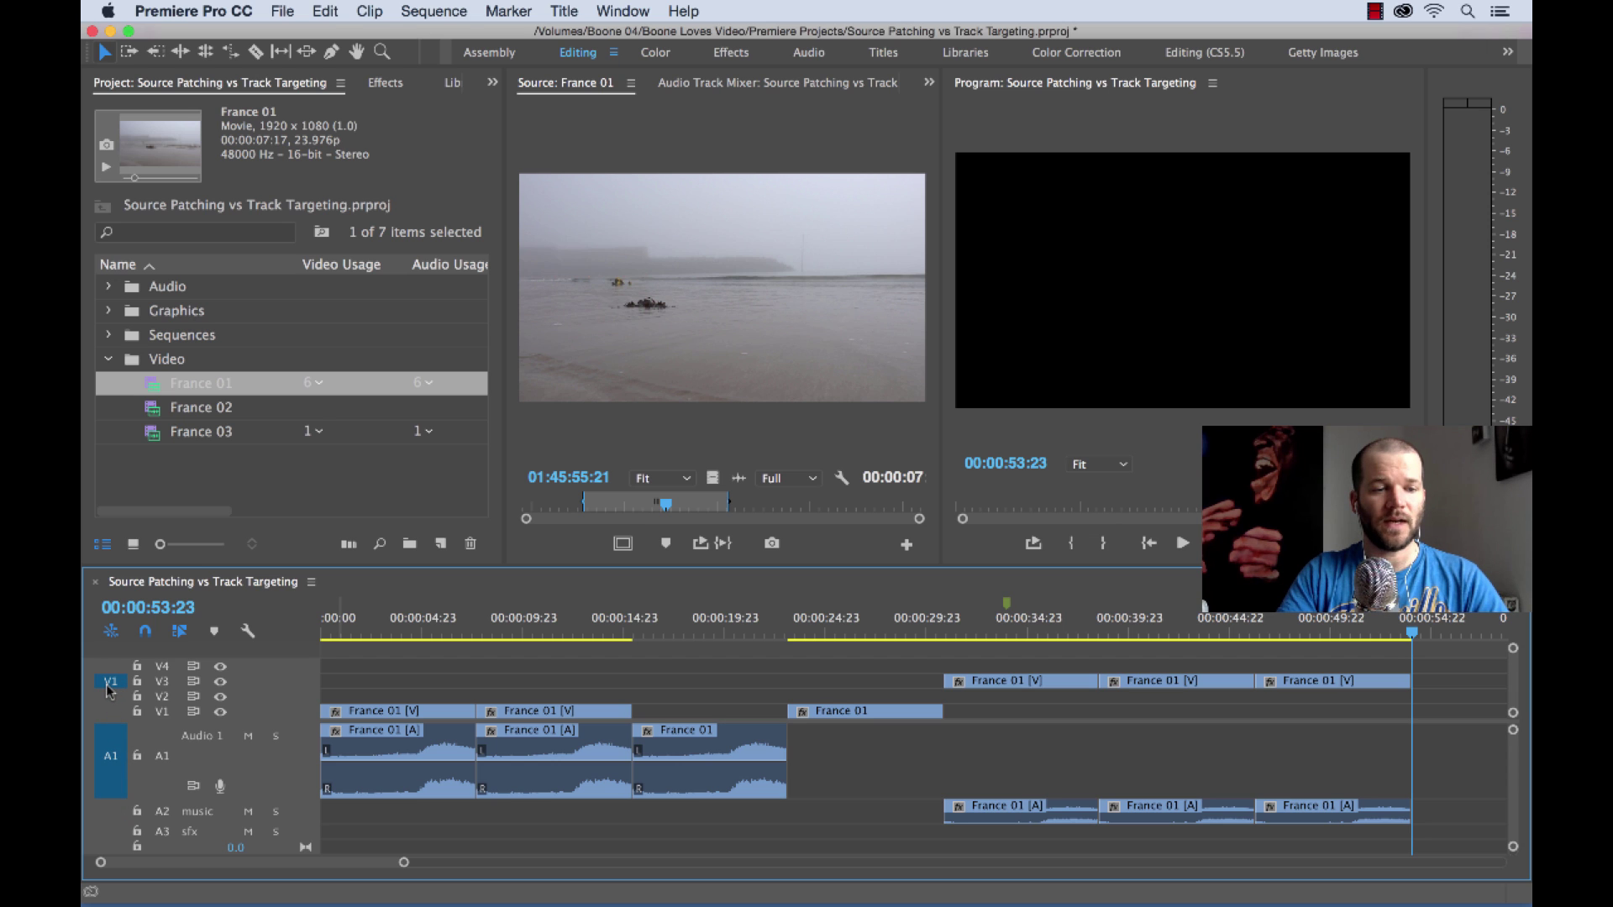
click(108, 716)
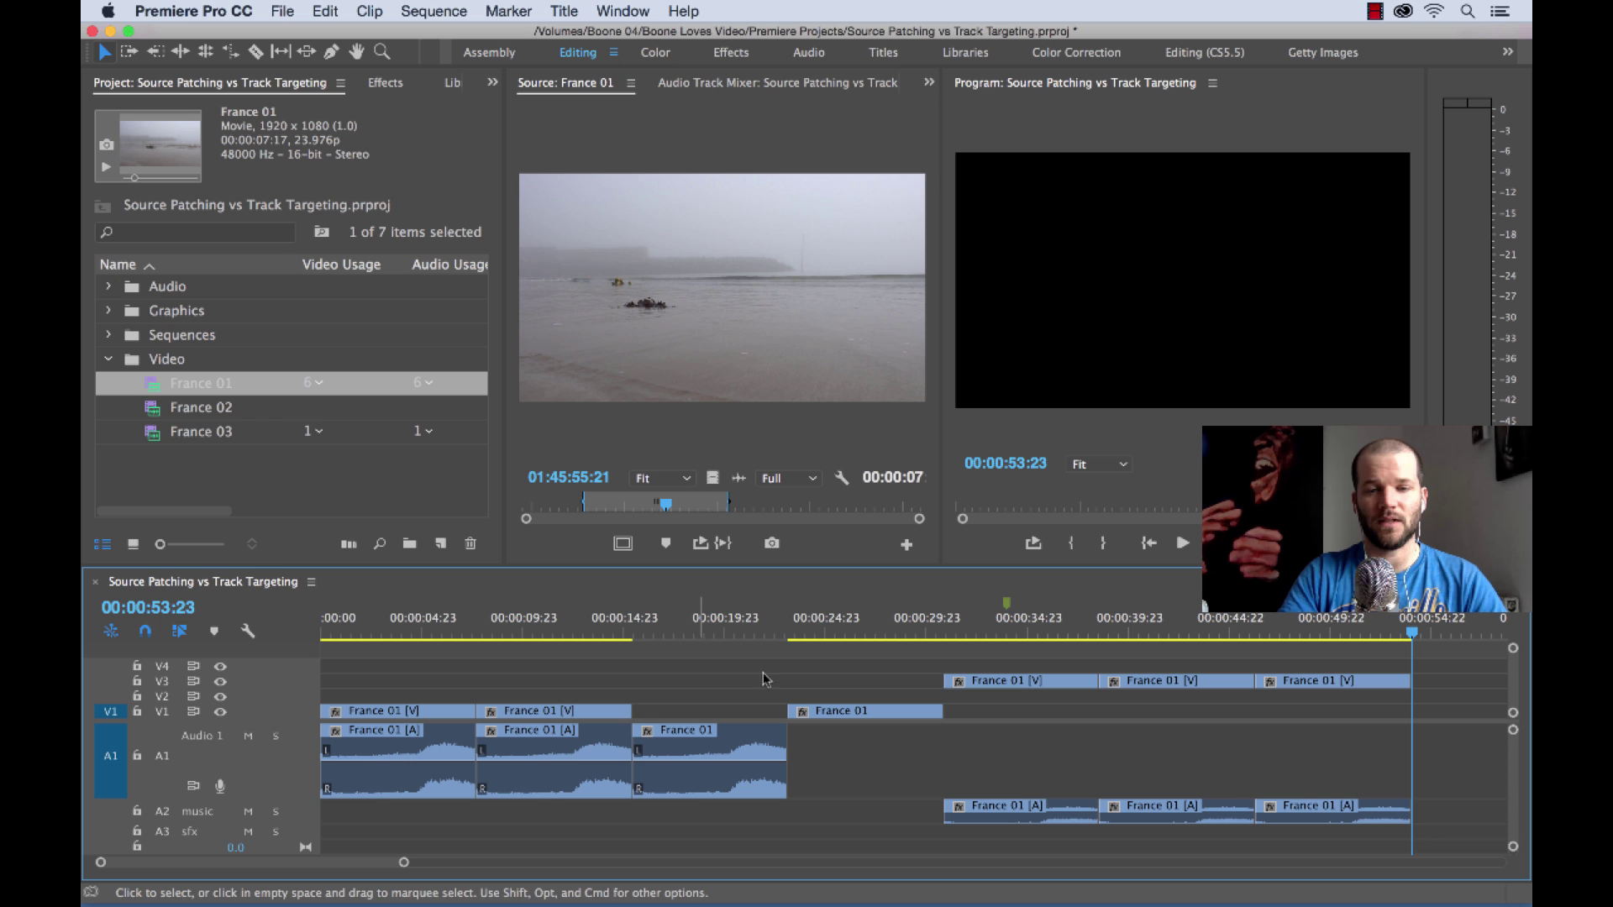
Move the playhead to 00:00:27:08 and switch the A1 and V1 source patches to their black-outlined gap state
click(849, 628)
drag(849, 628, 874, 628)
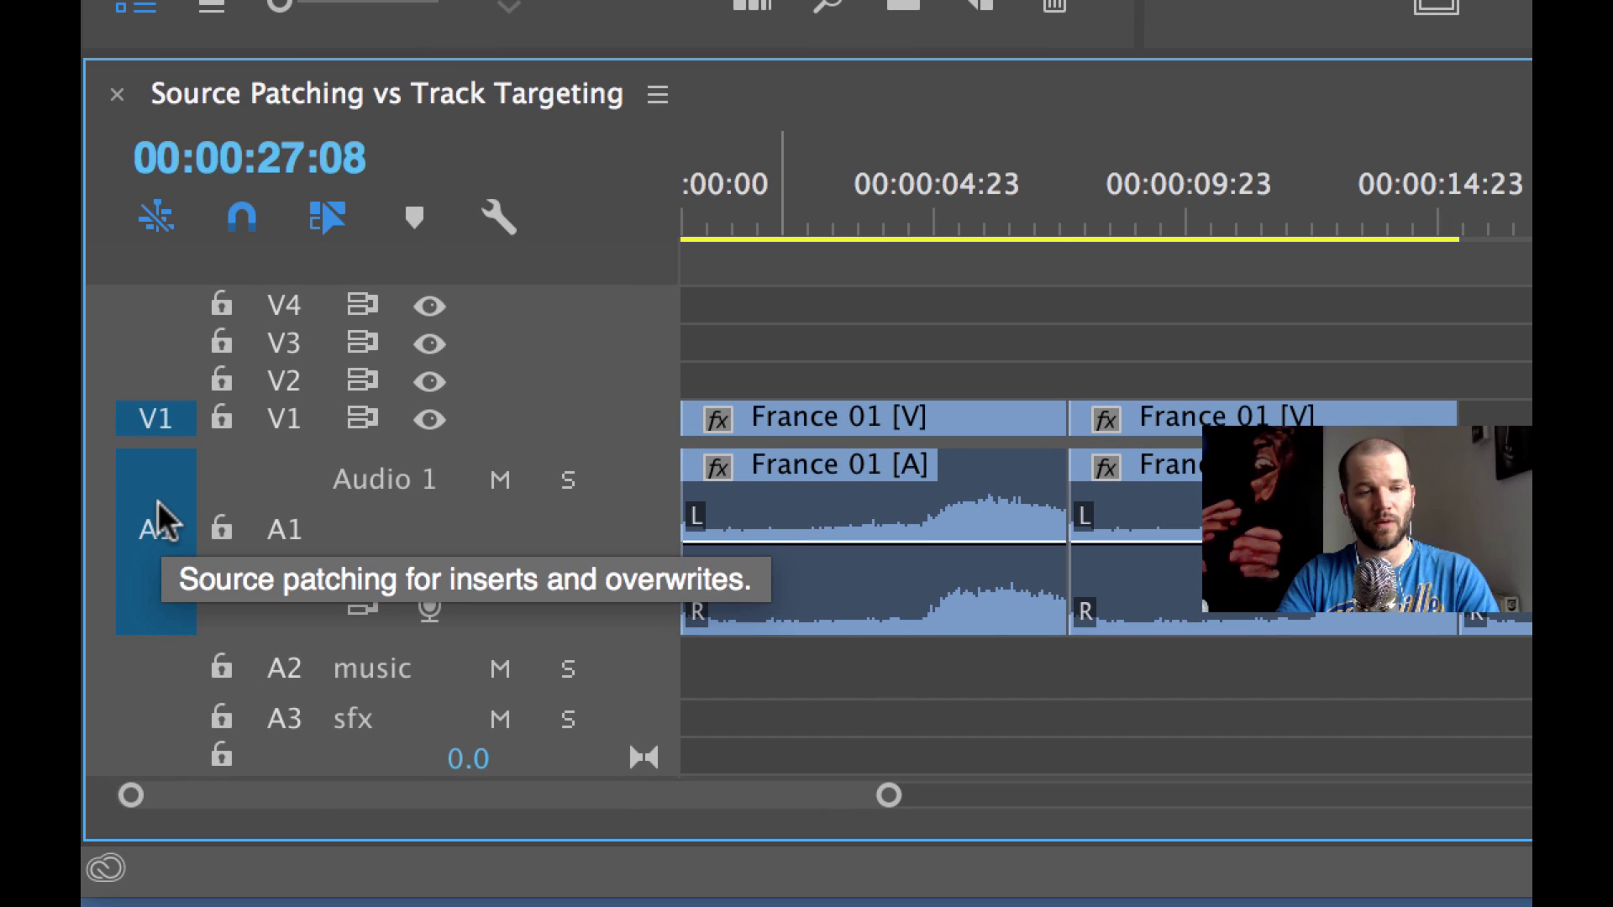
click(158, 501)
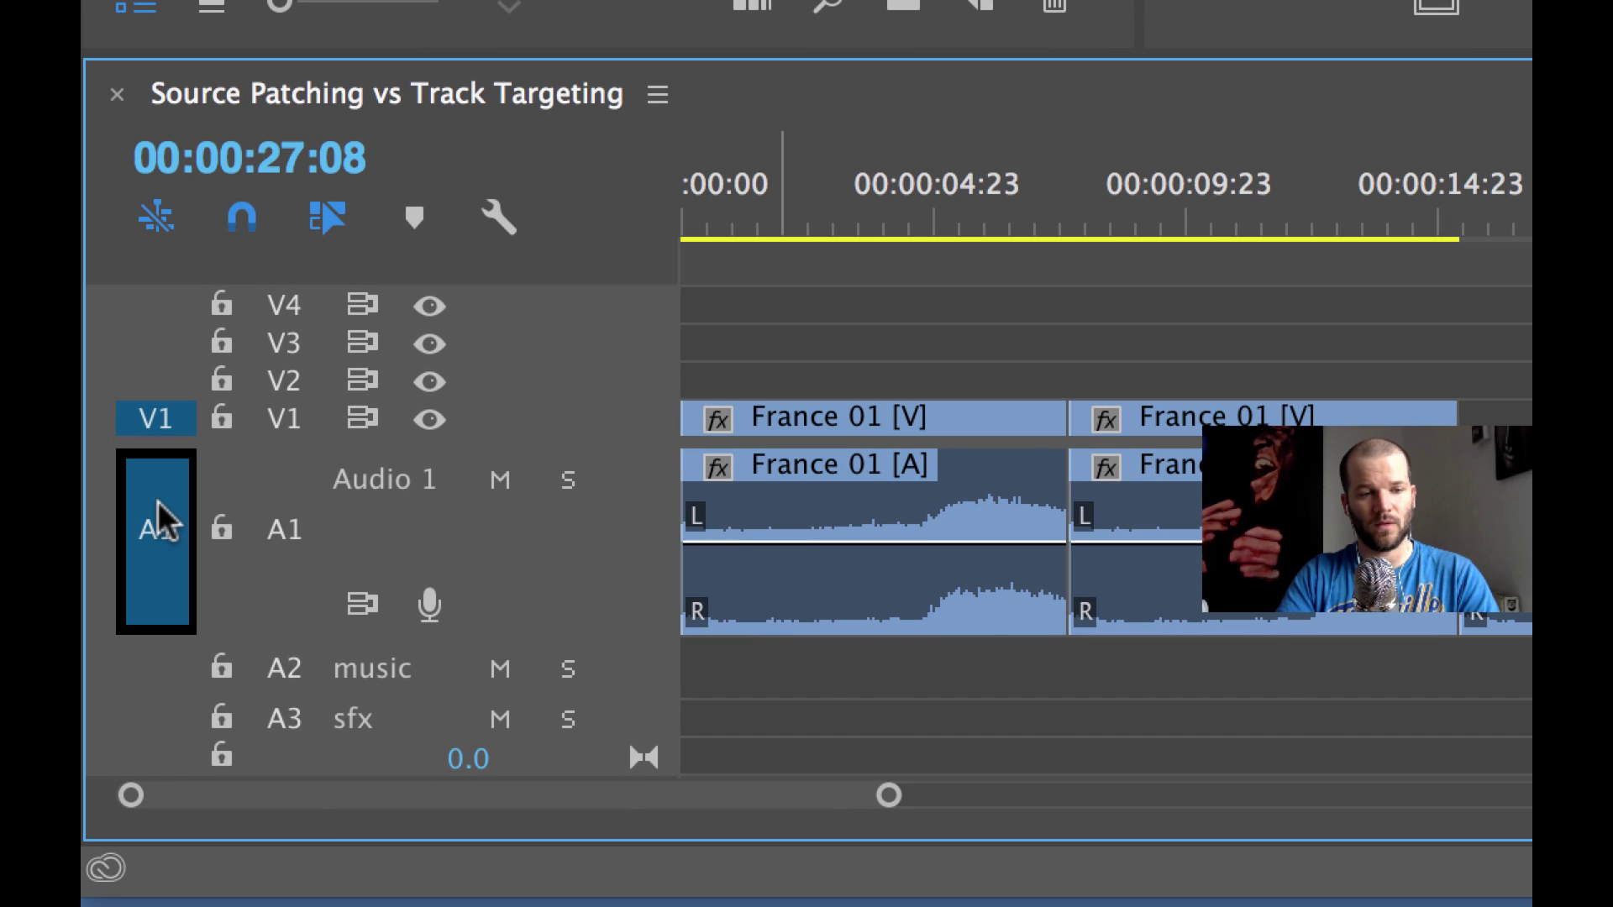
click(155, 420)
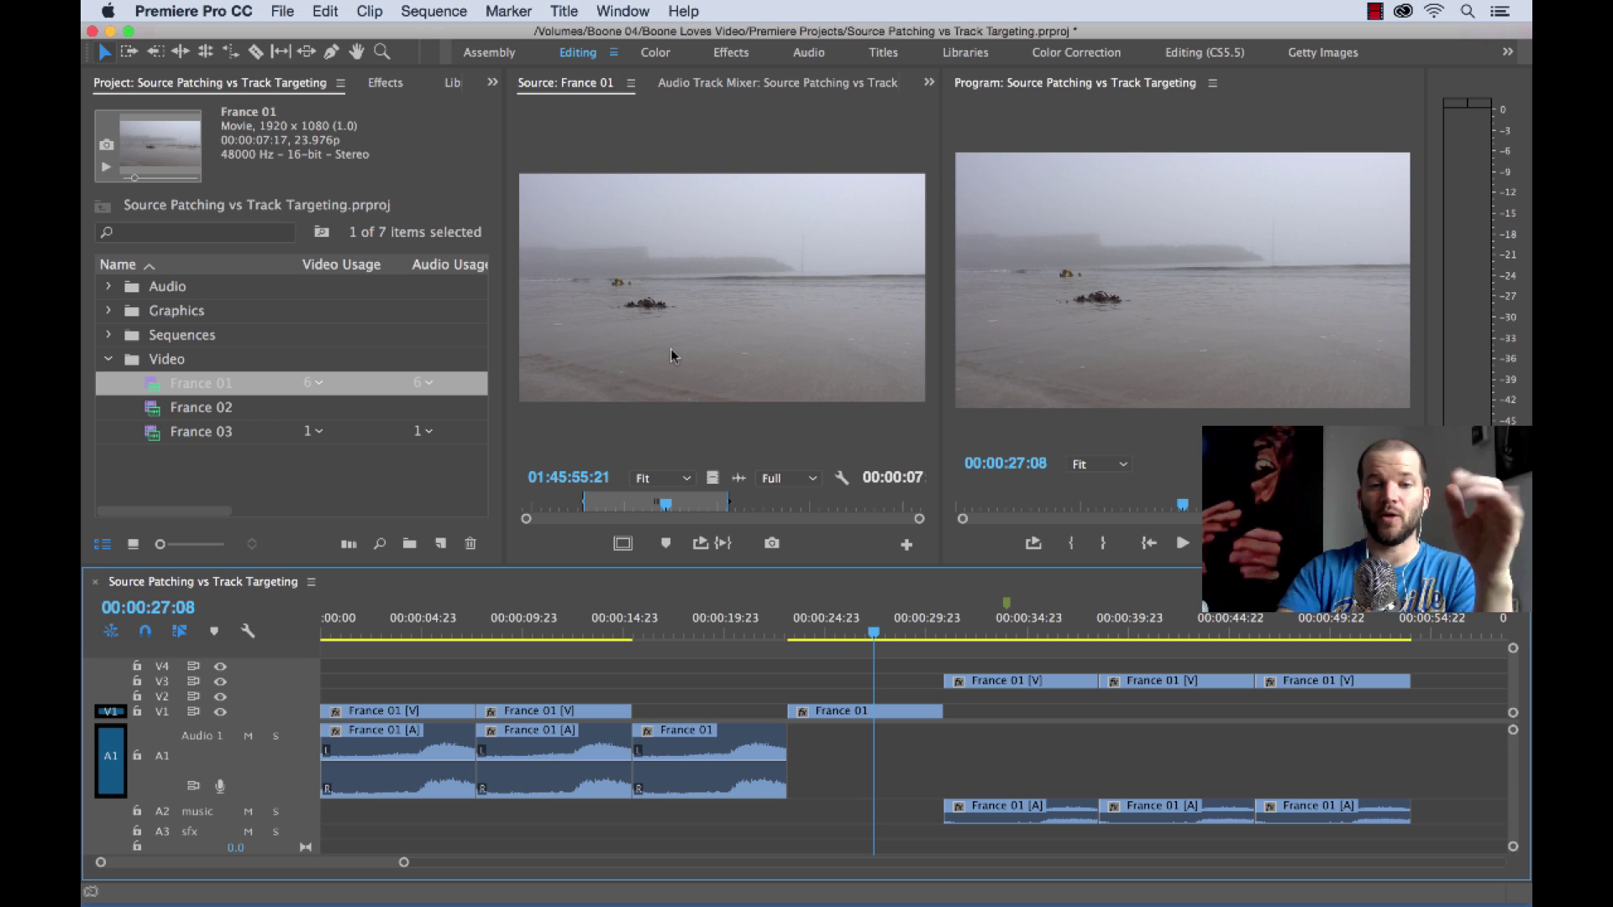
Try inserting a gap the length of France 01 at the playhead, and undo the insert
click(754, 335)
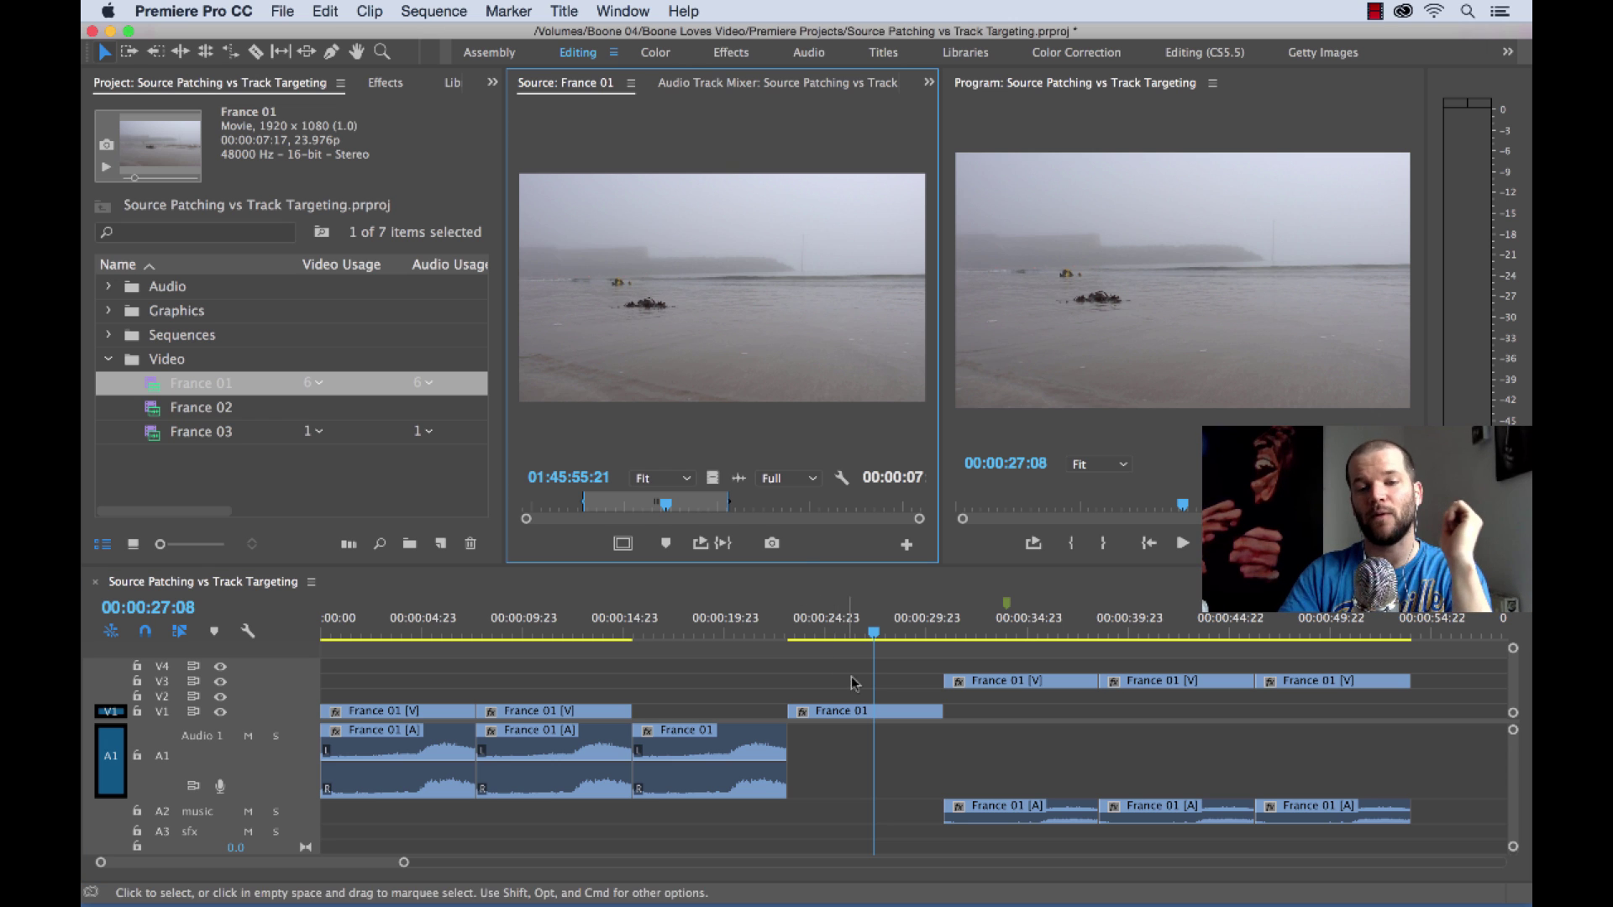
drag(820, 241, 1221, 305)
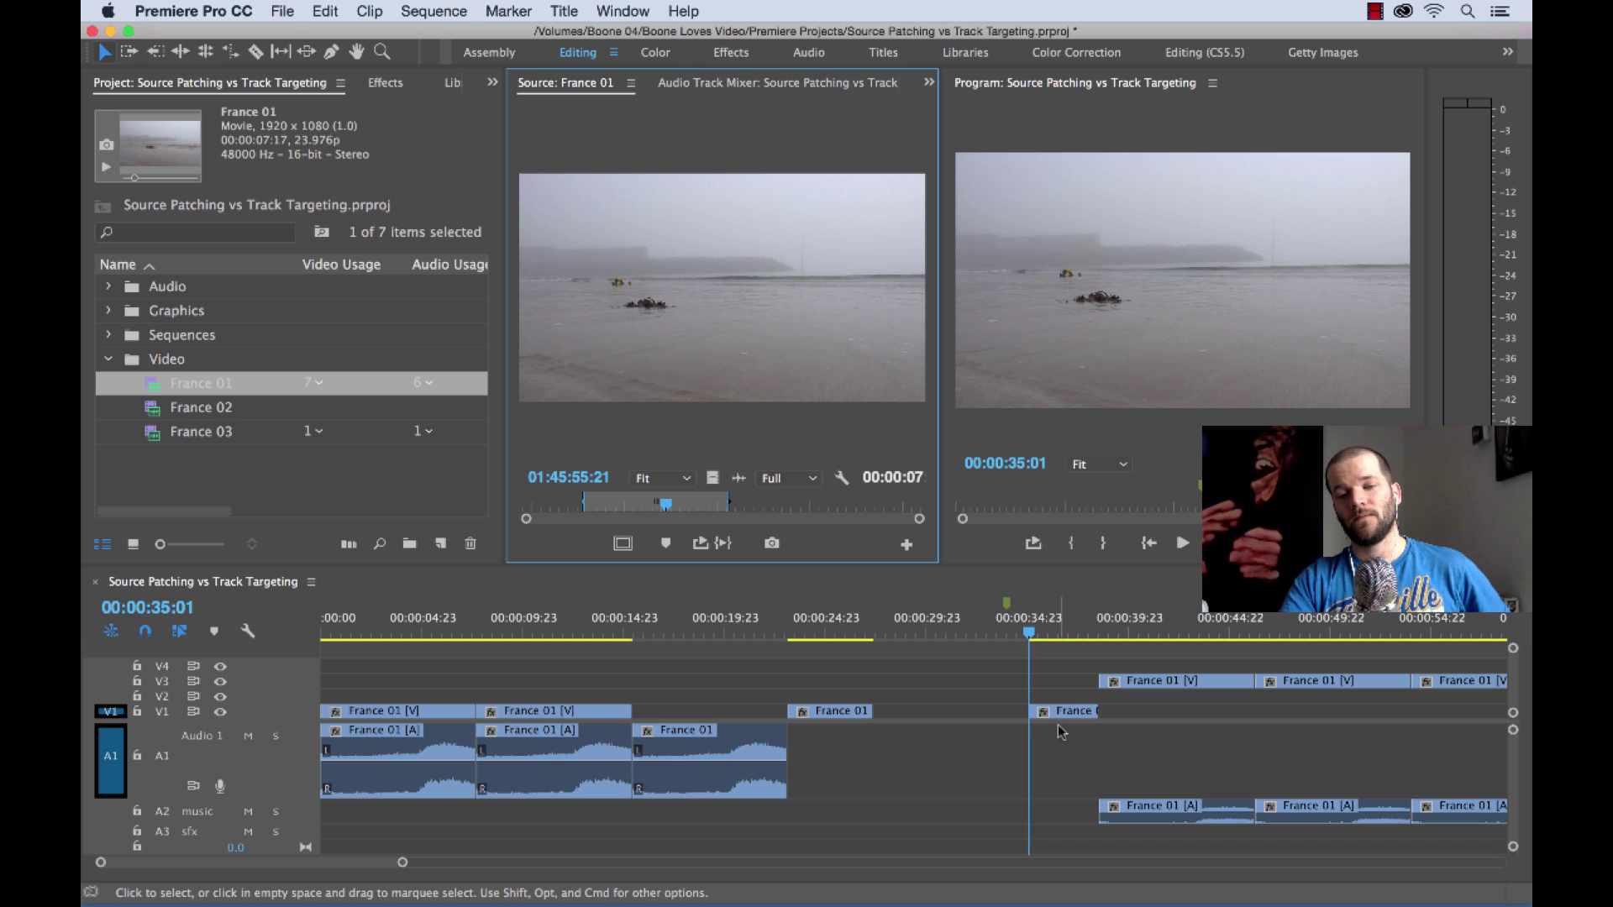
key(super+z)
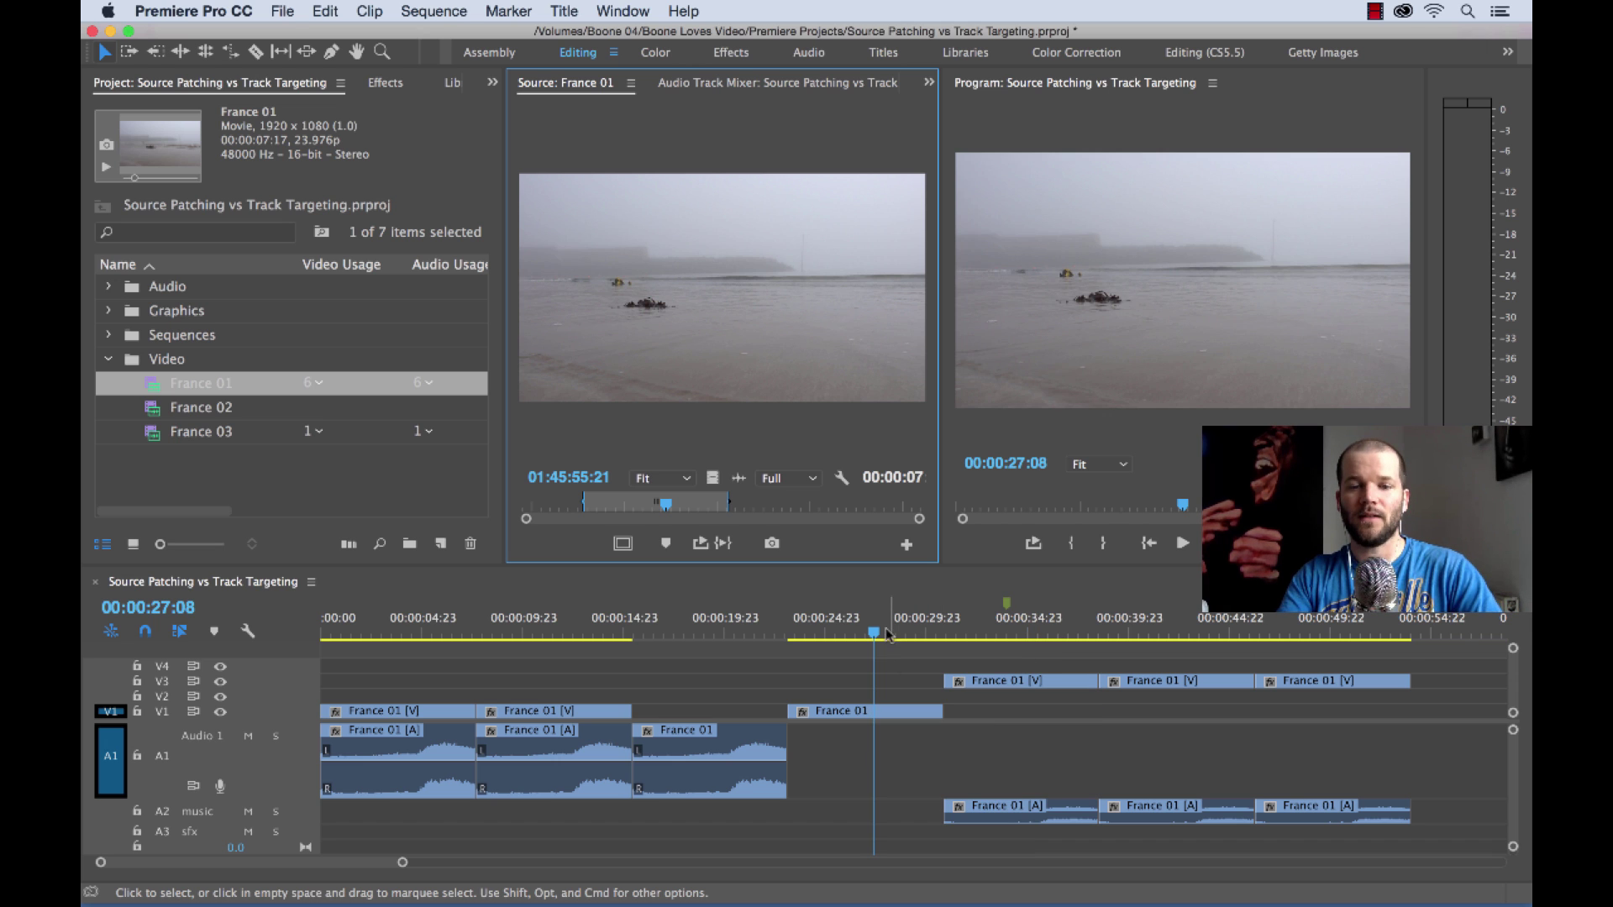
Insert a gap the length of France 01 at 00:00:27:08, splitting the V1 clip there
drag(889, 310, 1211, 286)
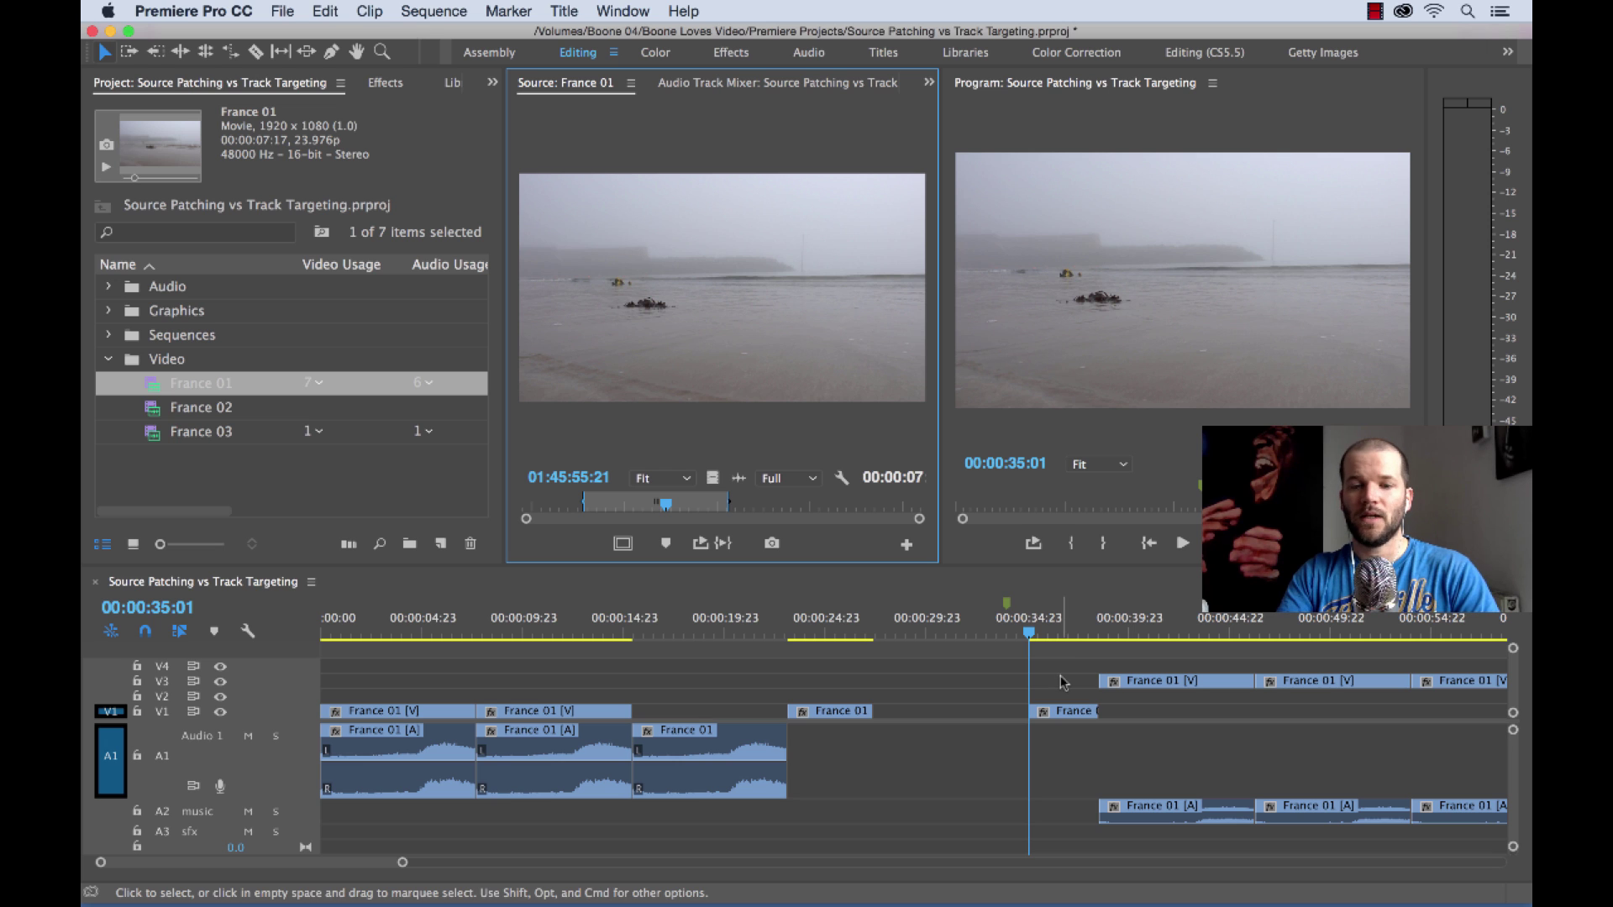
Try overwriting the V1 clip segment after the gap with another France 01-length gap, and undo the overwrite
drag(809, 255, 1243, 373)
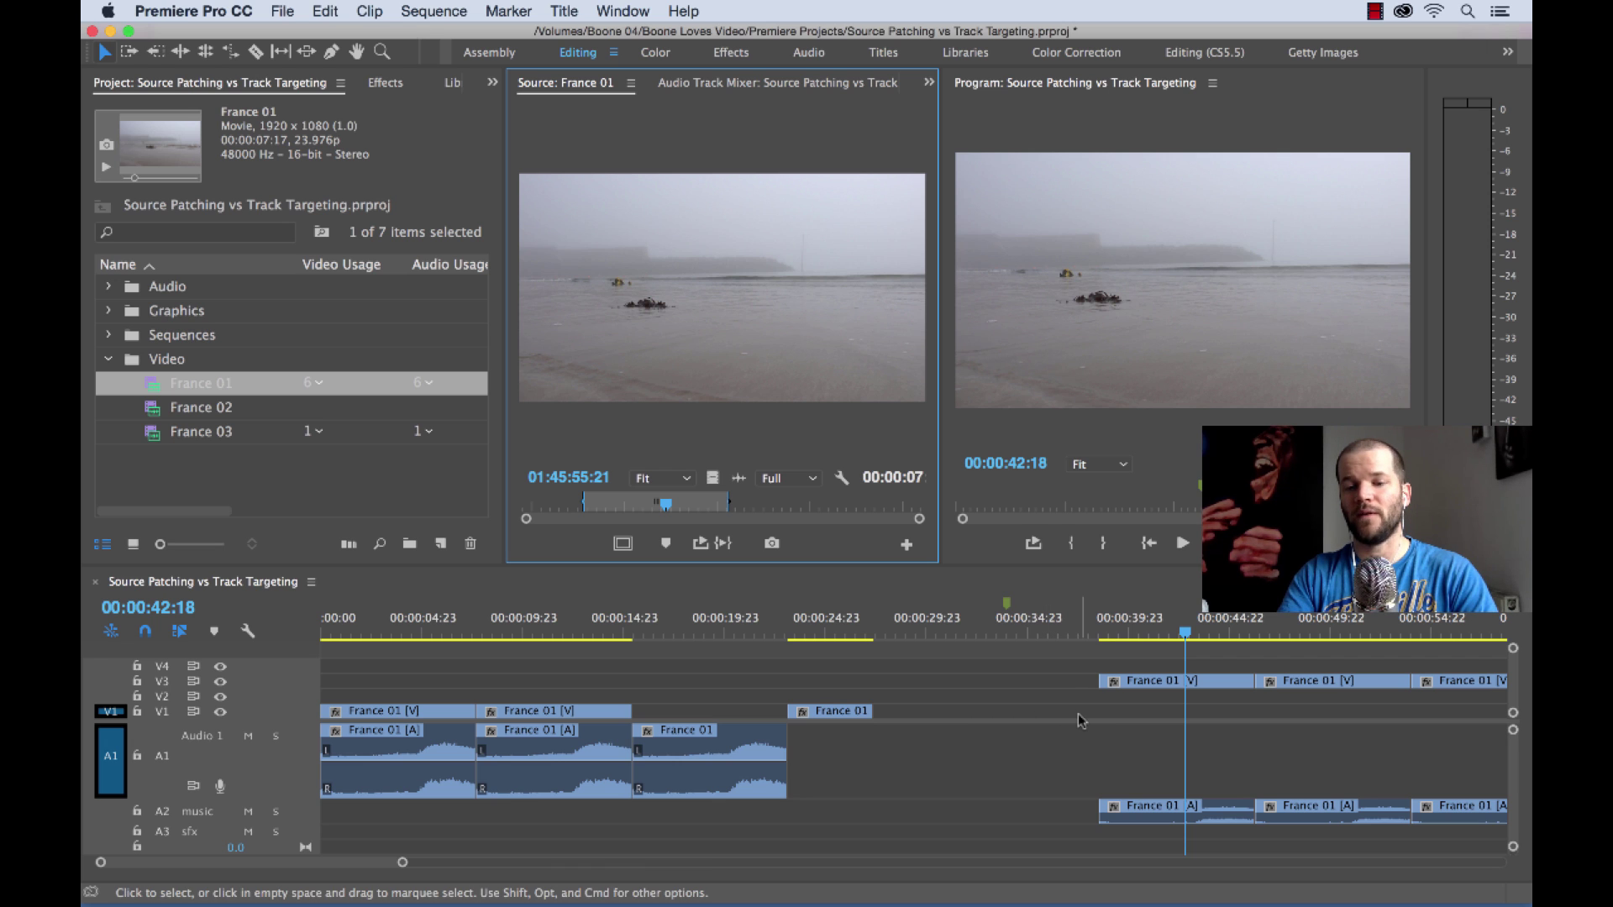
key(super+z)
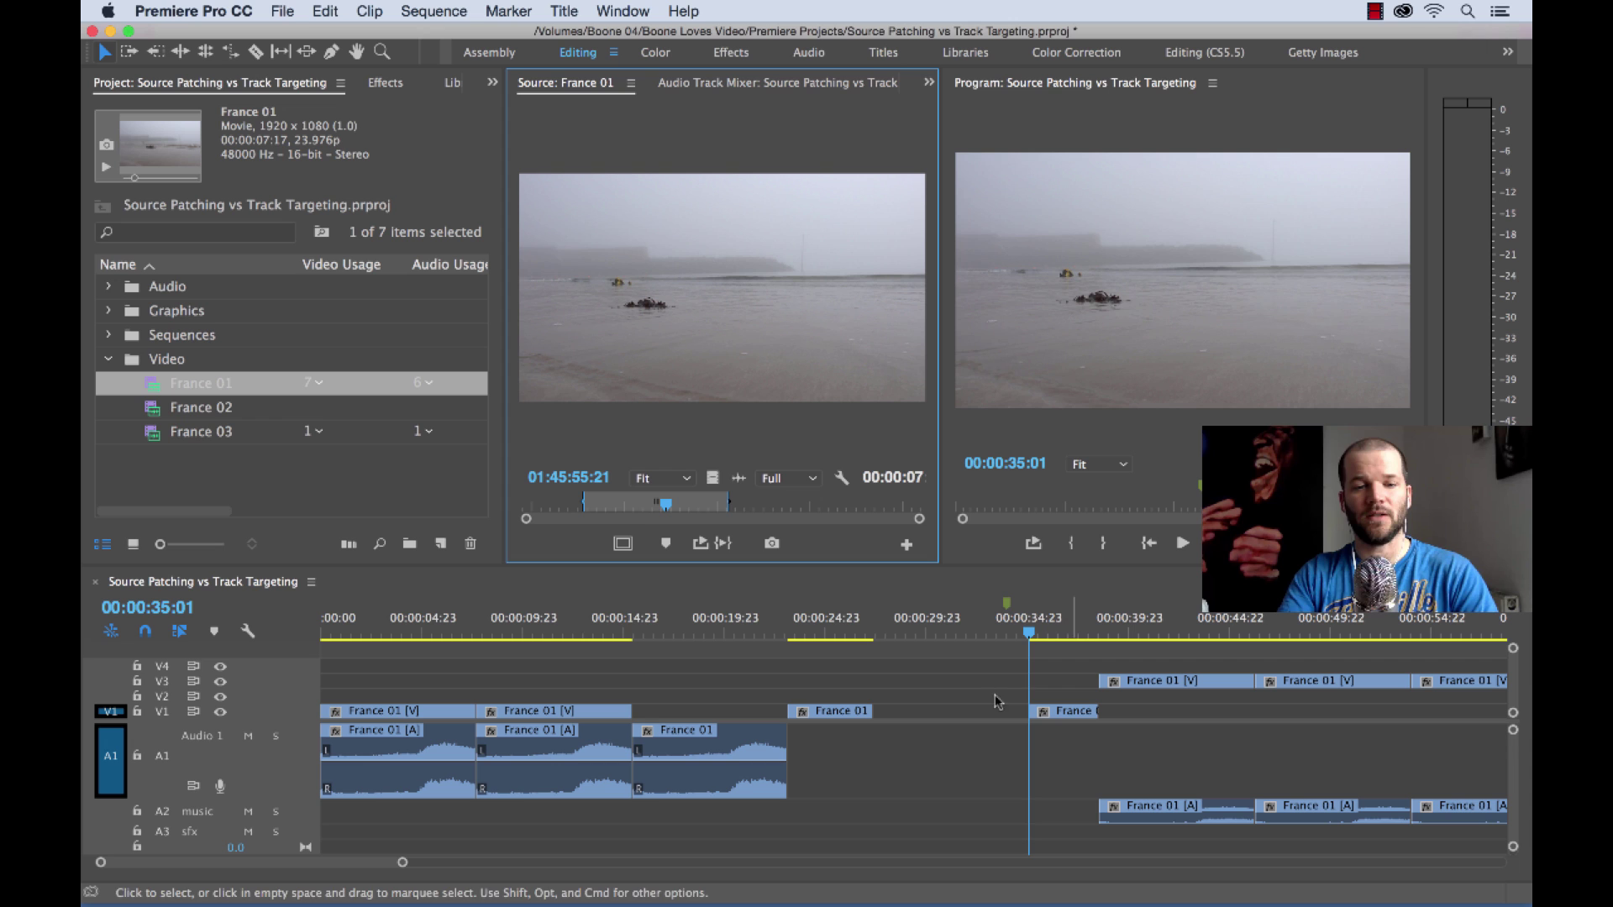
Overwrite the second France 01 clip on V1 and A1 with a gap starting at 00:00:07:20
drag(547, 622, 482, 622)
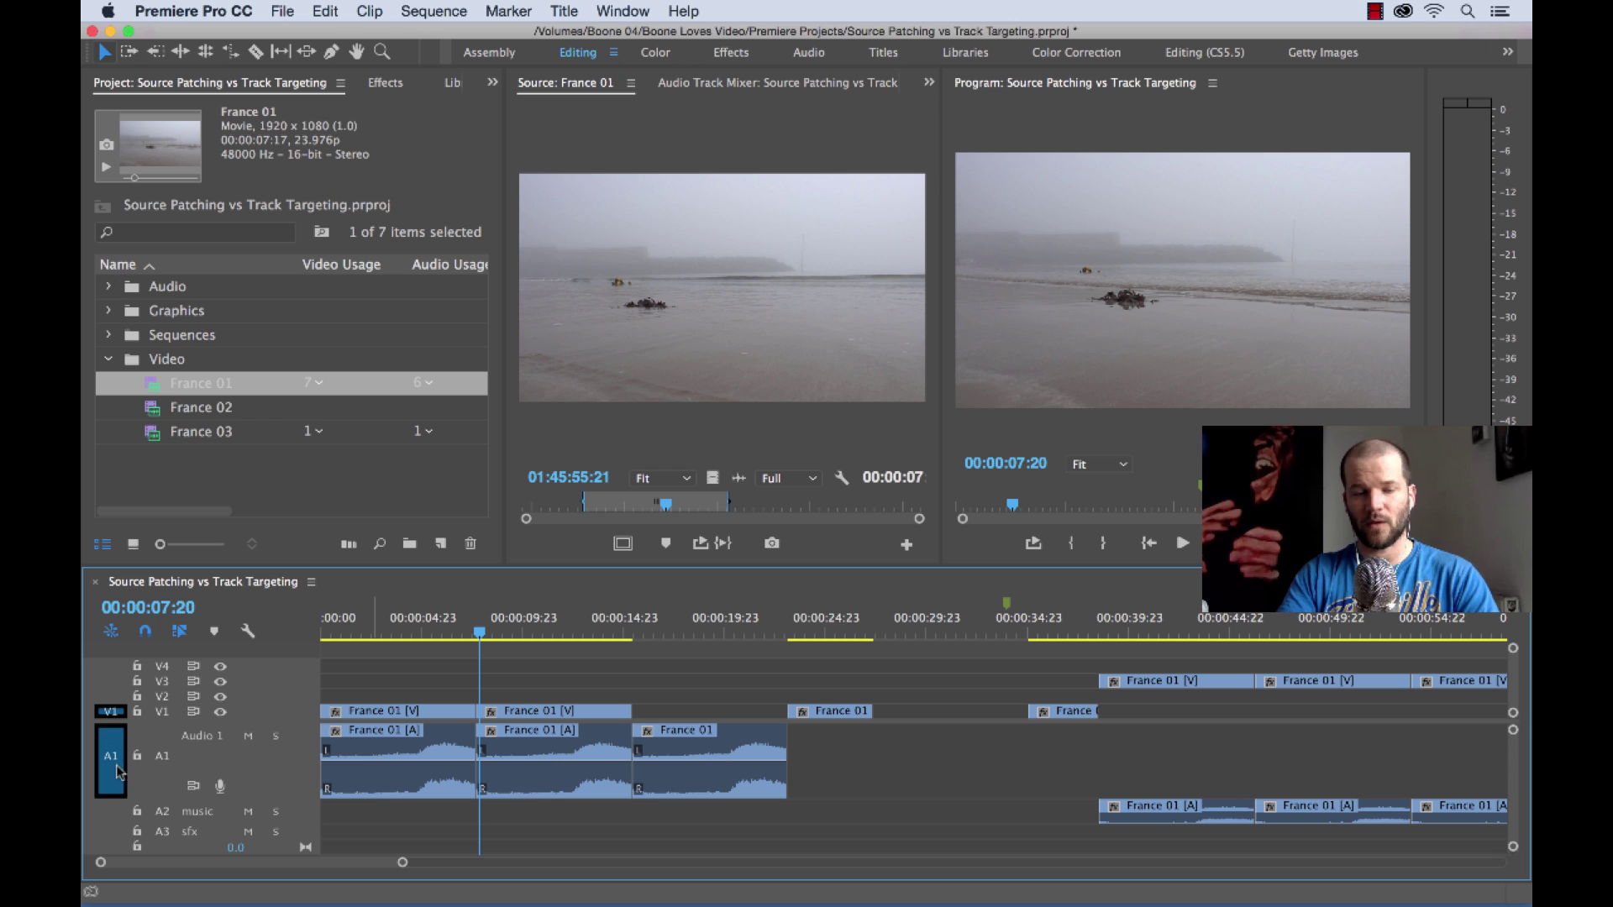
drag(790, 369, 1234, 361)
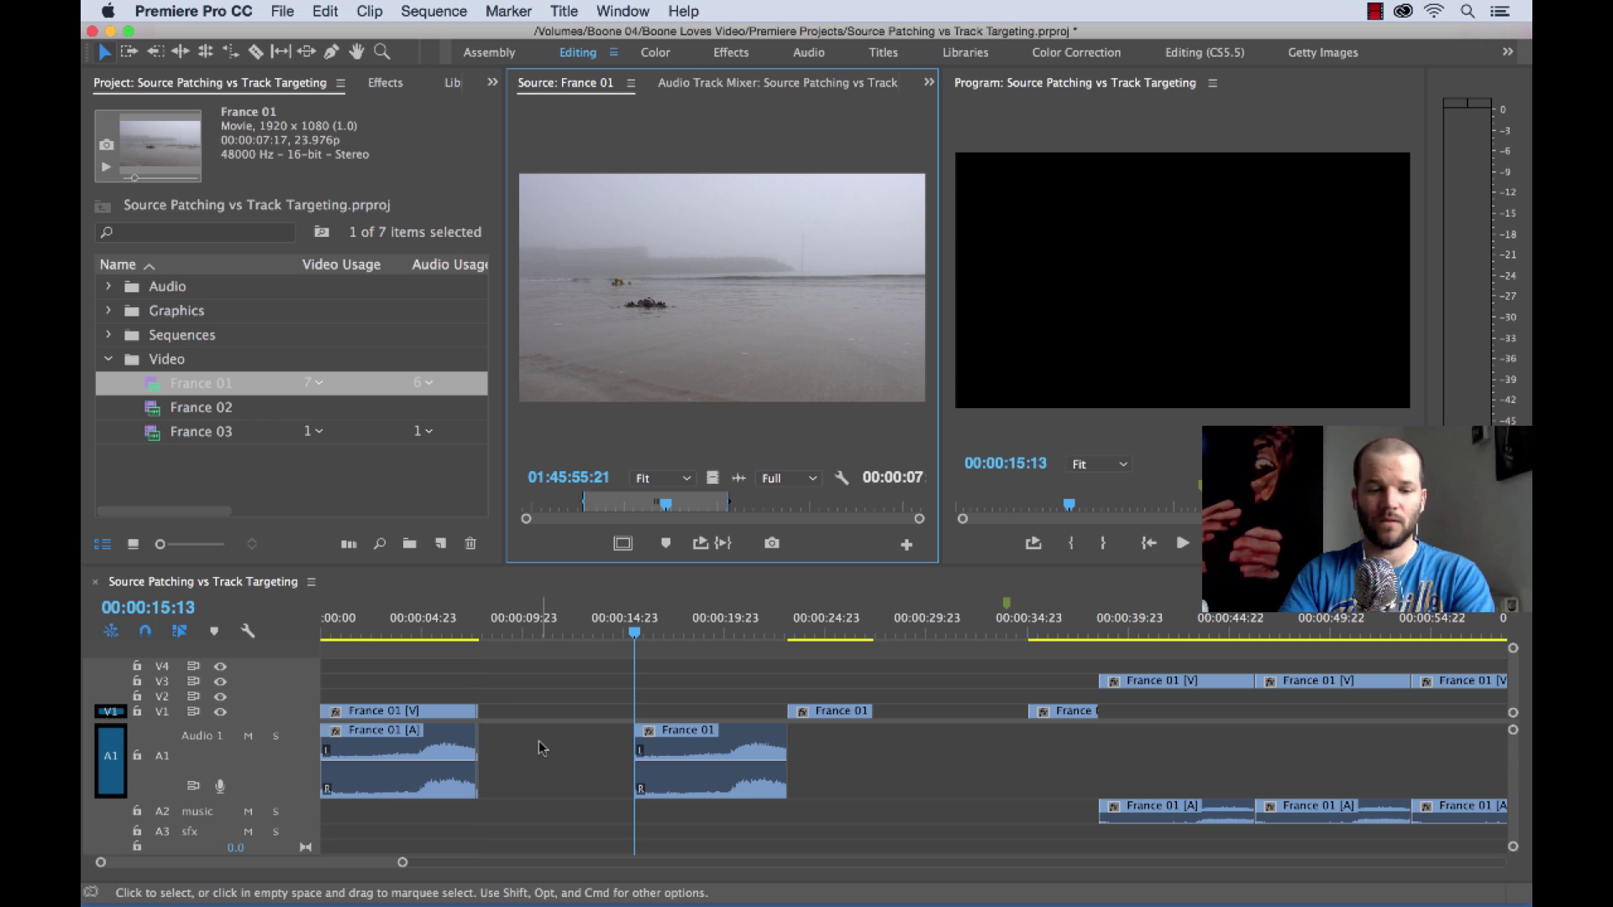
Turn off source patching for V1 and insert a France 01-length gap on A1 at 00:00:11:09
click(552, 630)
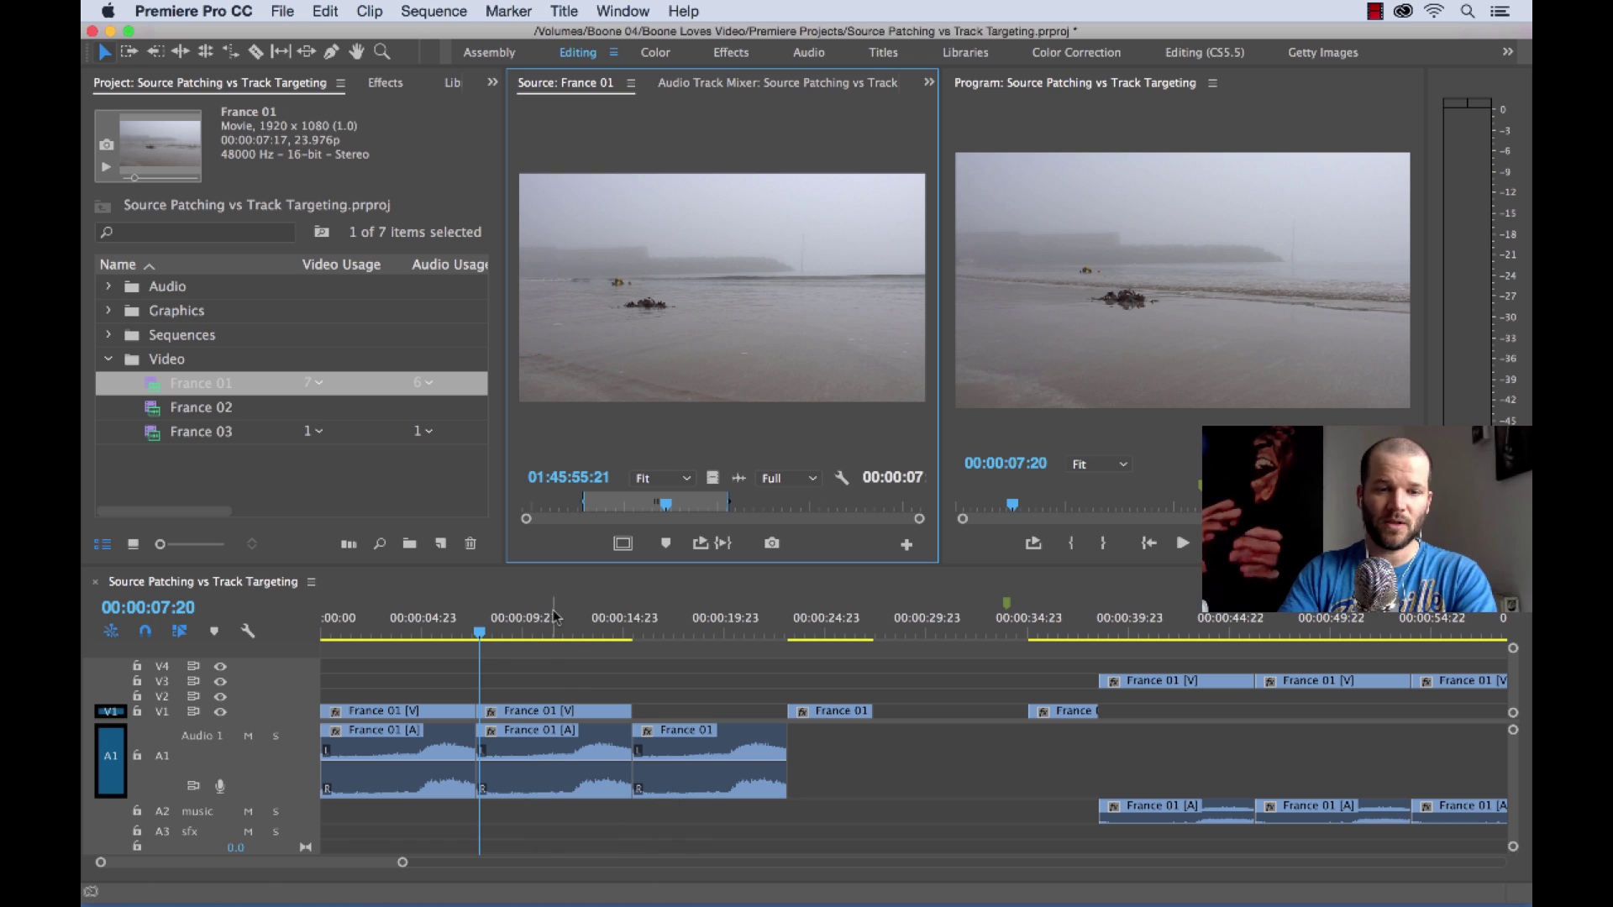
click(110, 713)
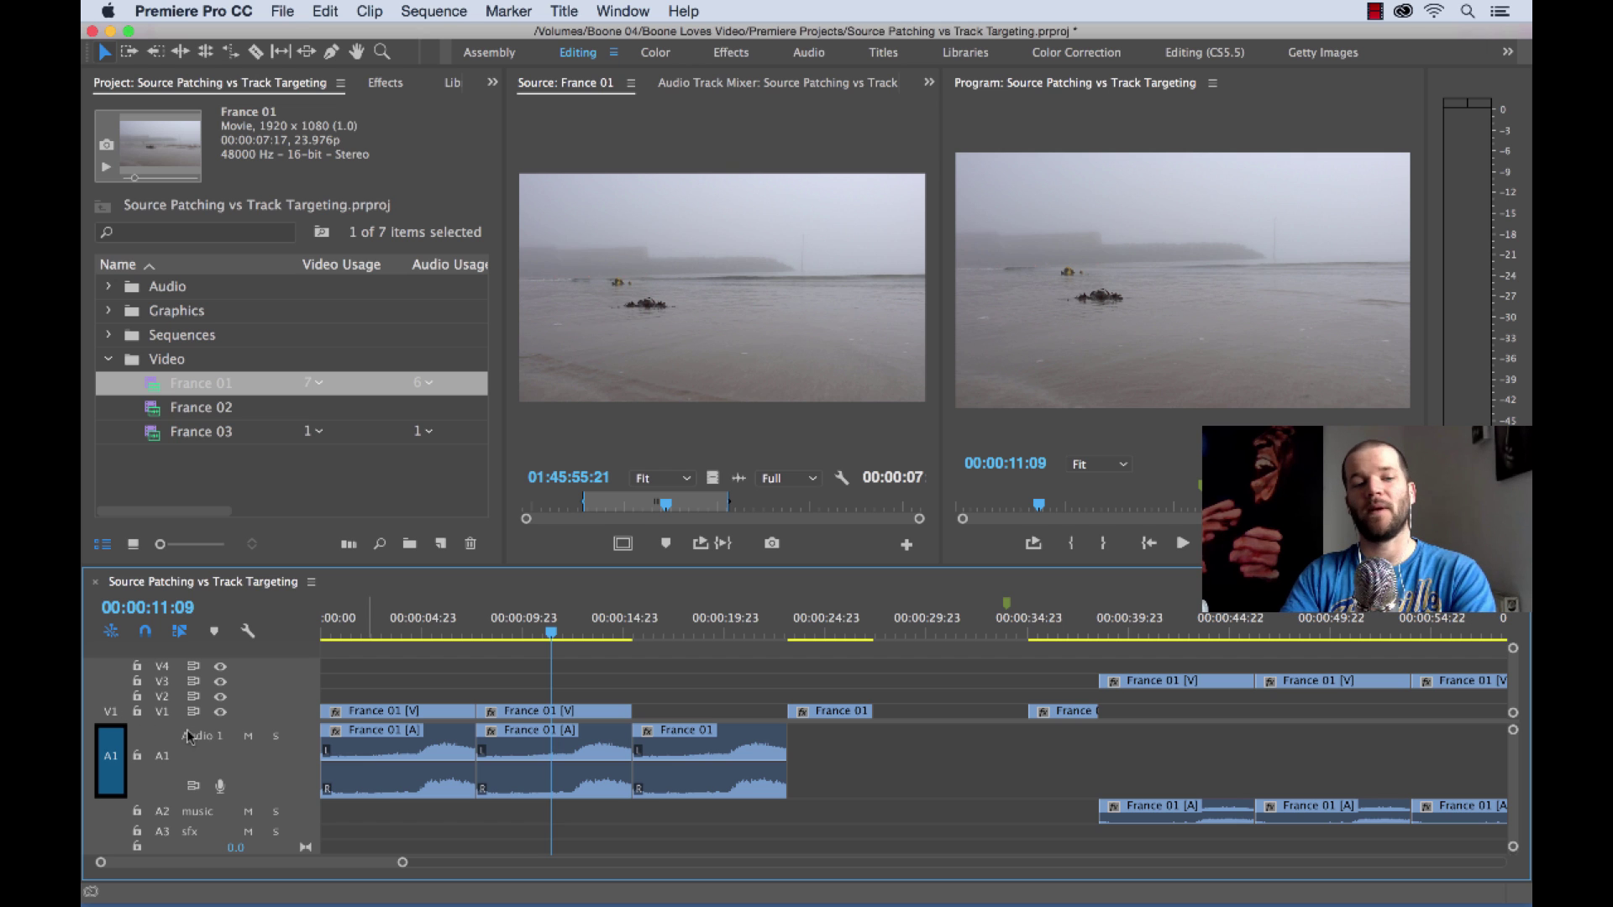
click(762, 270)
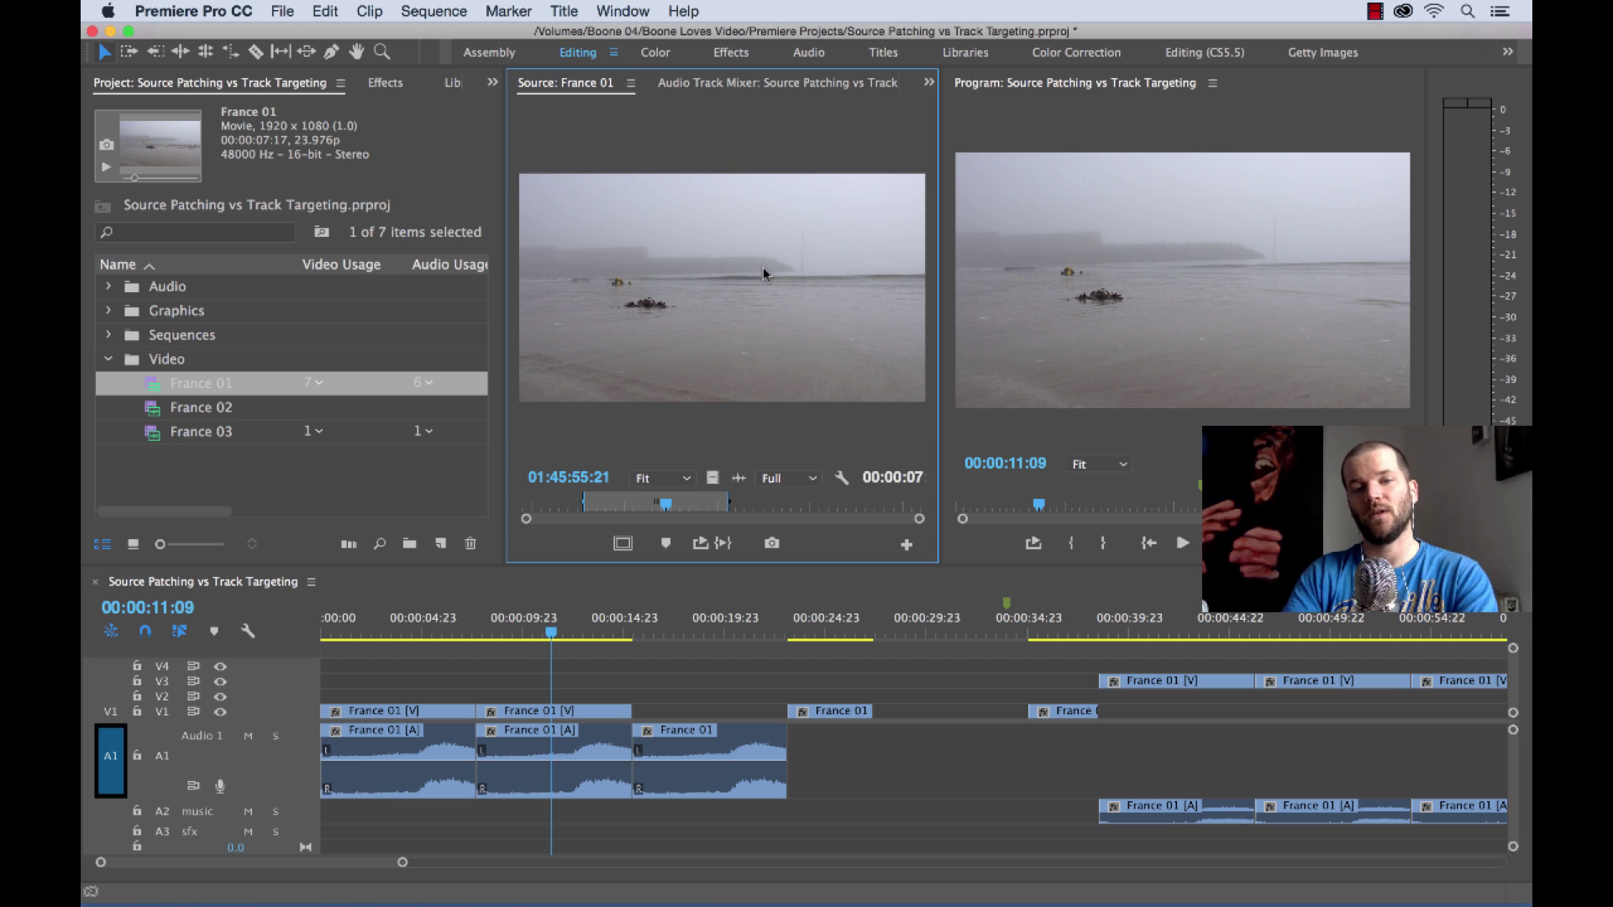
drag(763, 268, 1187, 259)
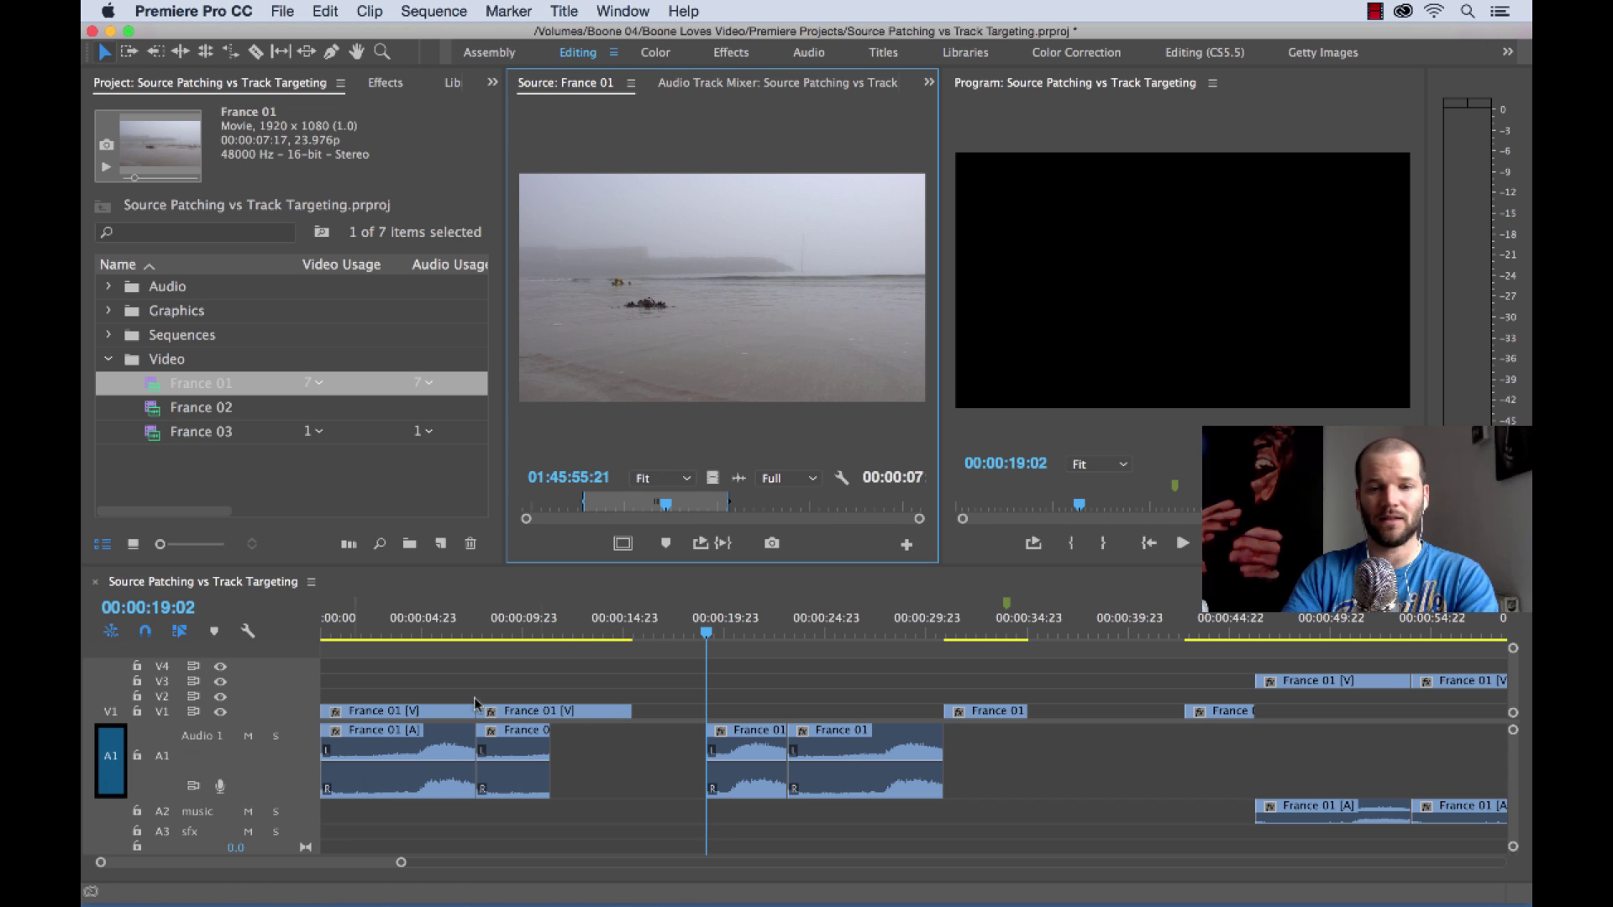
key(minus)
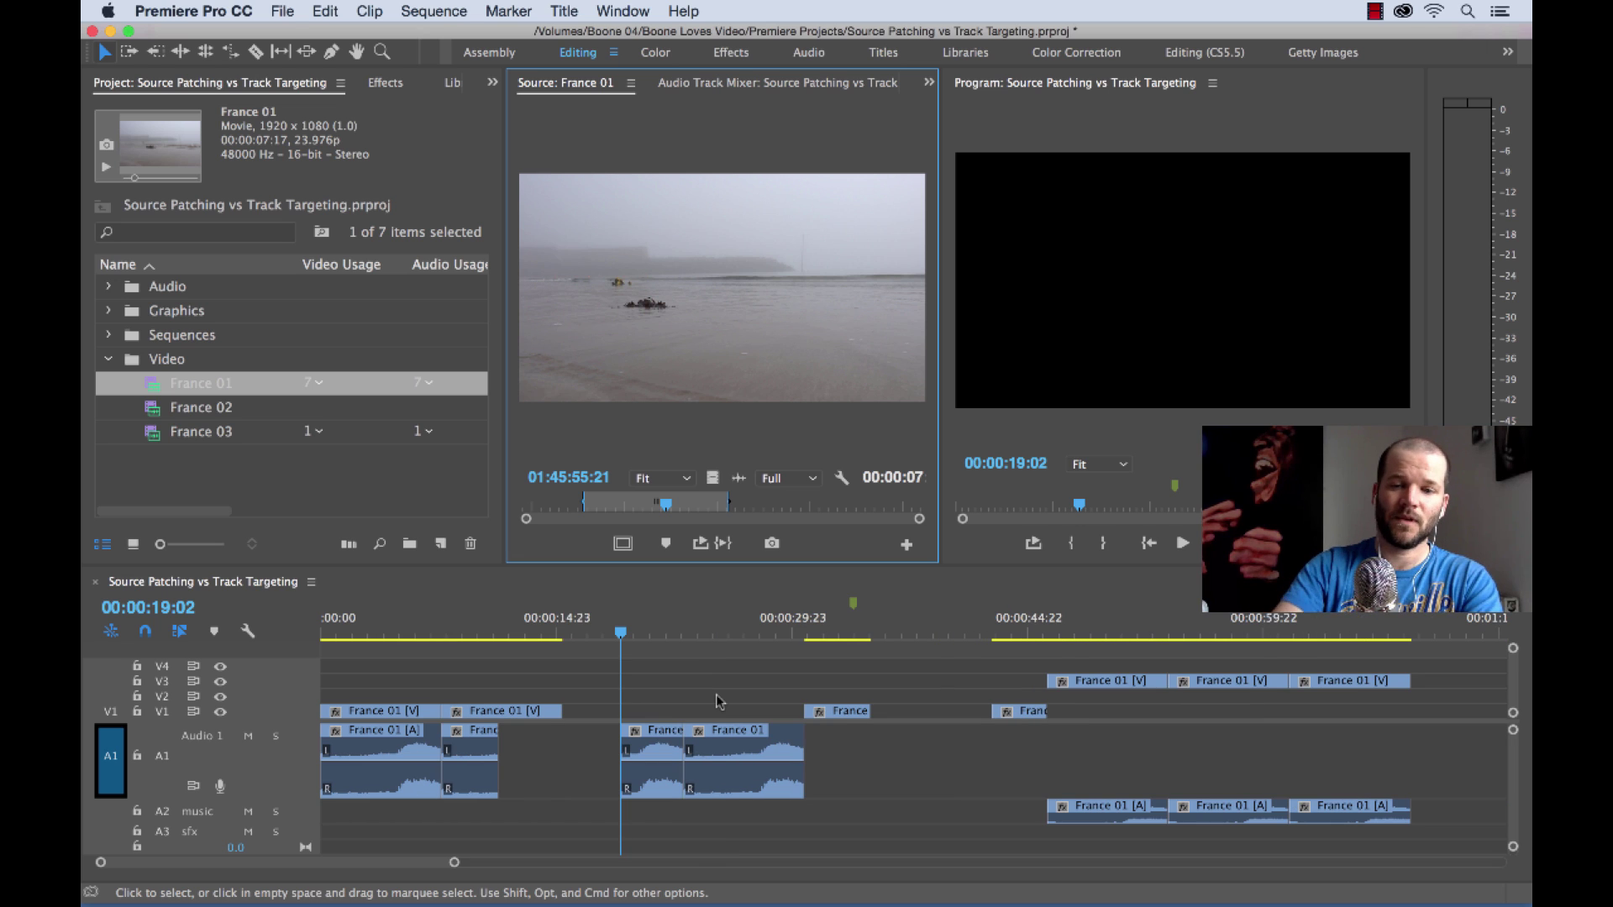
Switch V1 and A1 from source patching to track targeting, and move the playhead to 00:00:26:16
click(109, 748)
click(111, 712)
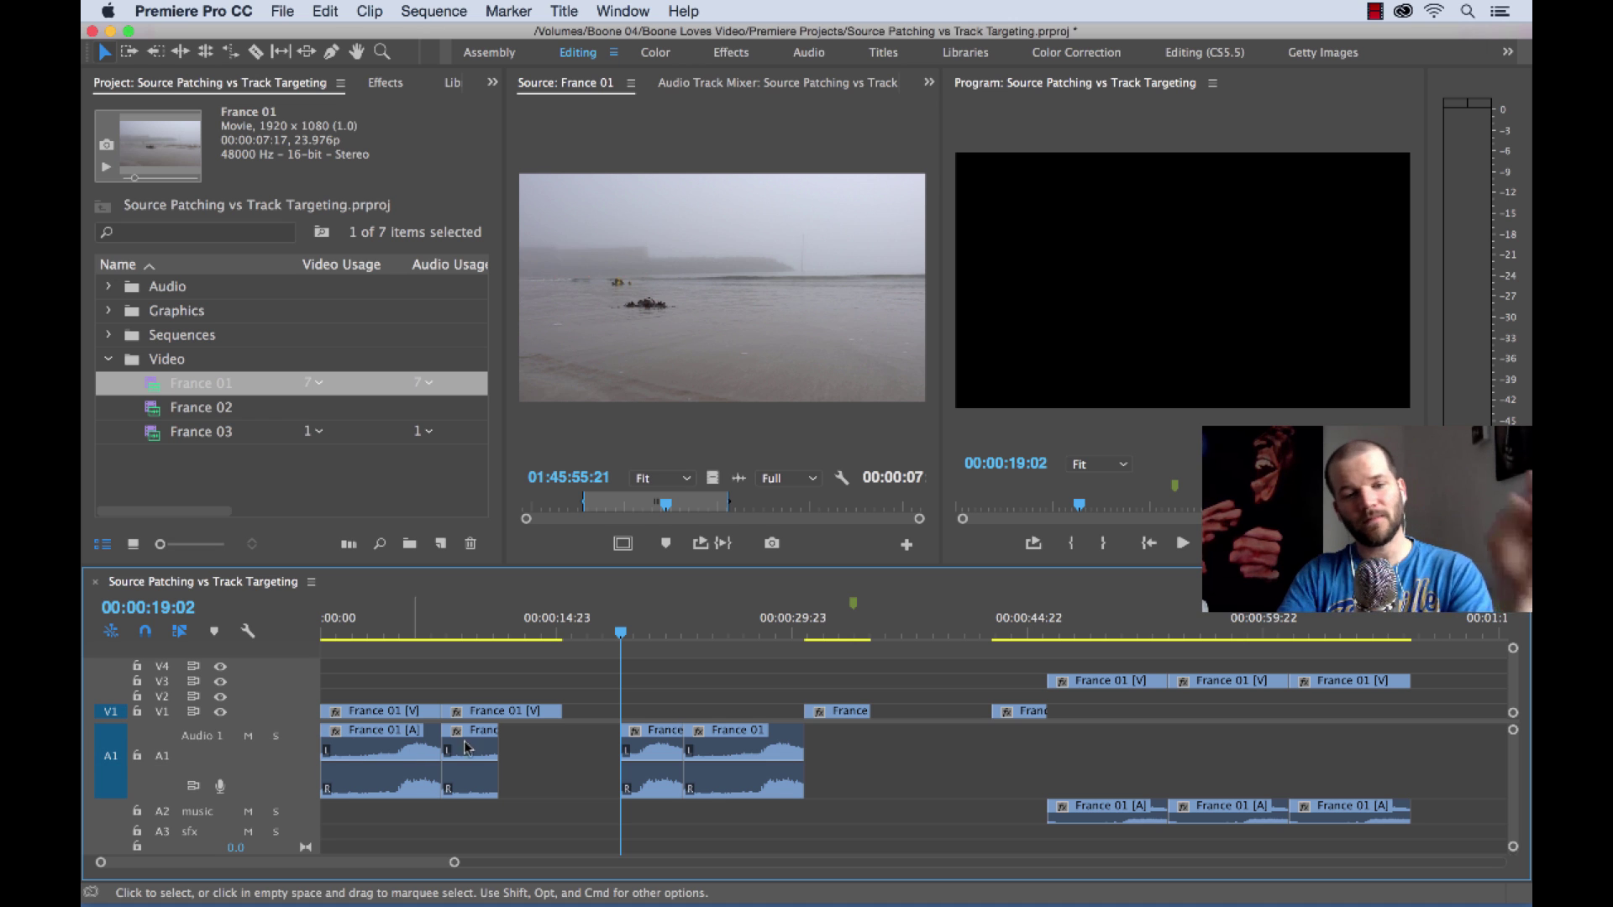
click(118, 755)
click(110, 713)
click(162, 713)
click(163, 755)
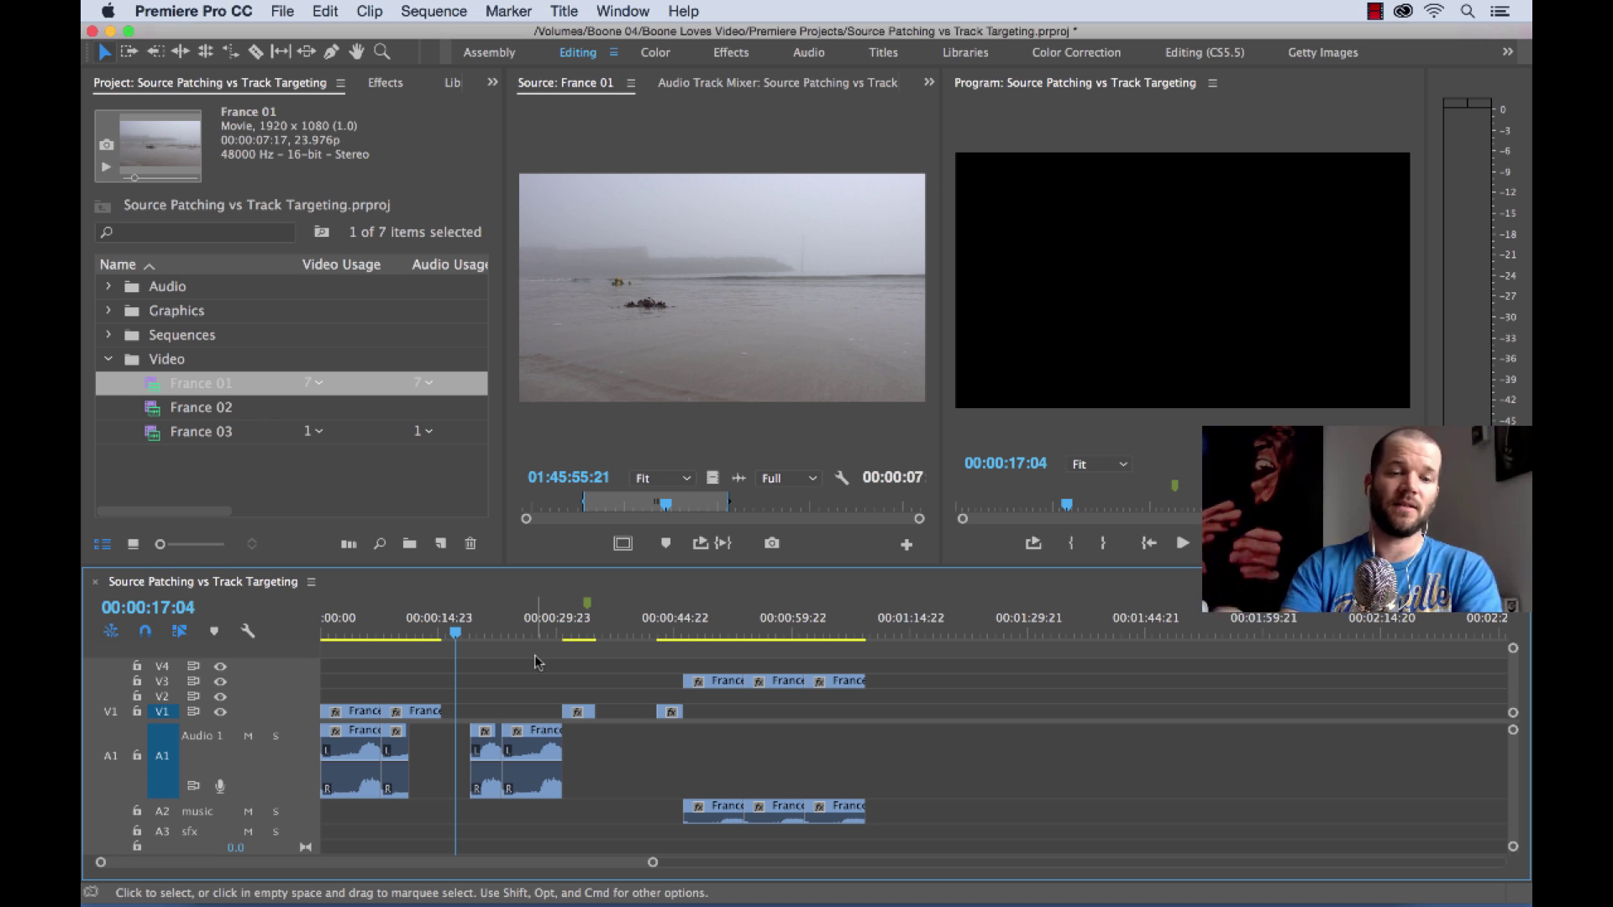
click(511, 625)
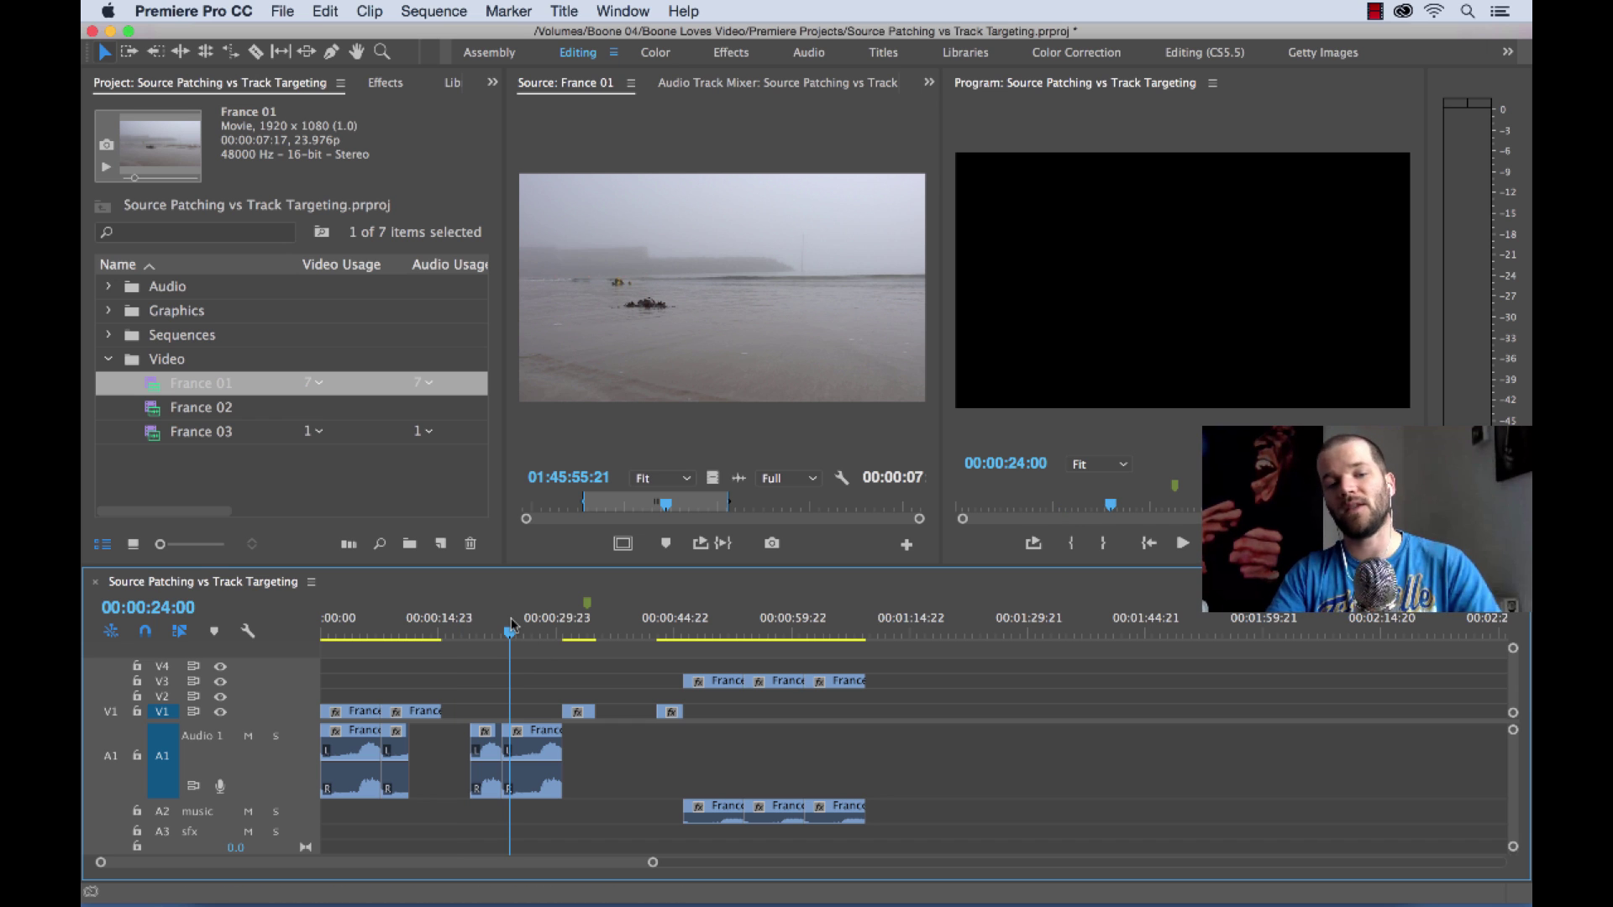
drag(511, 625, 529, 628)
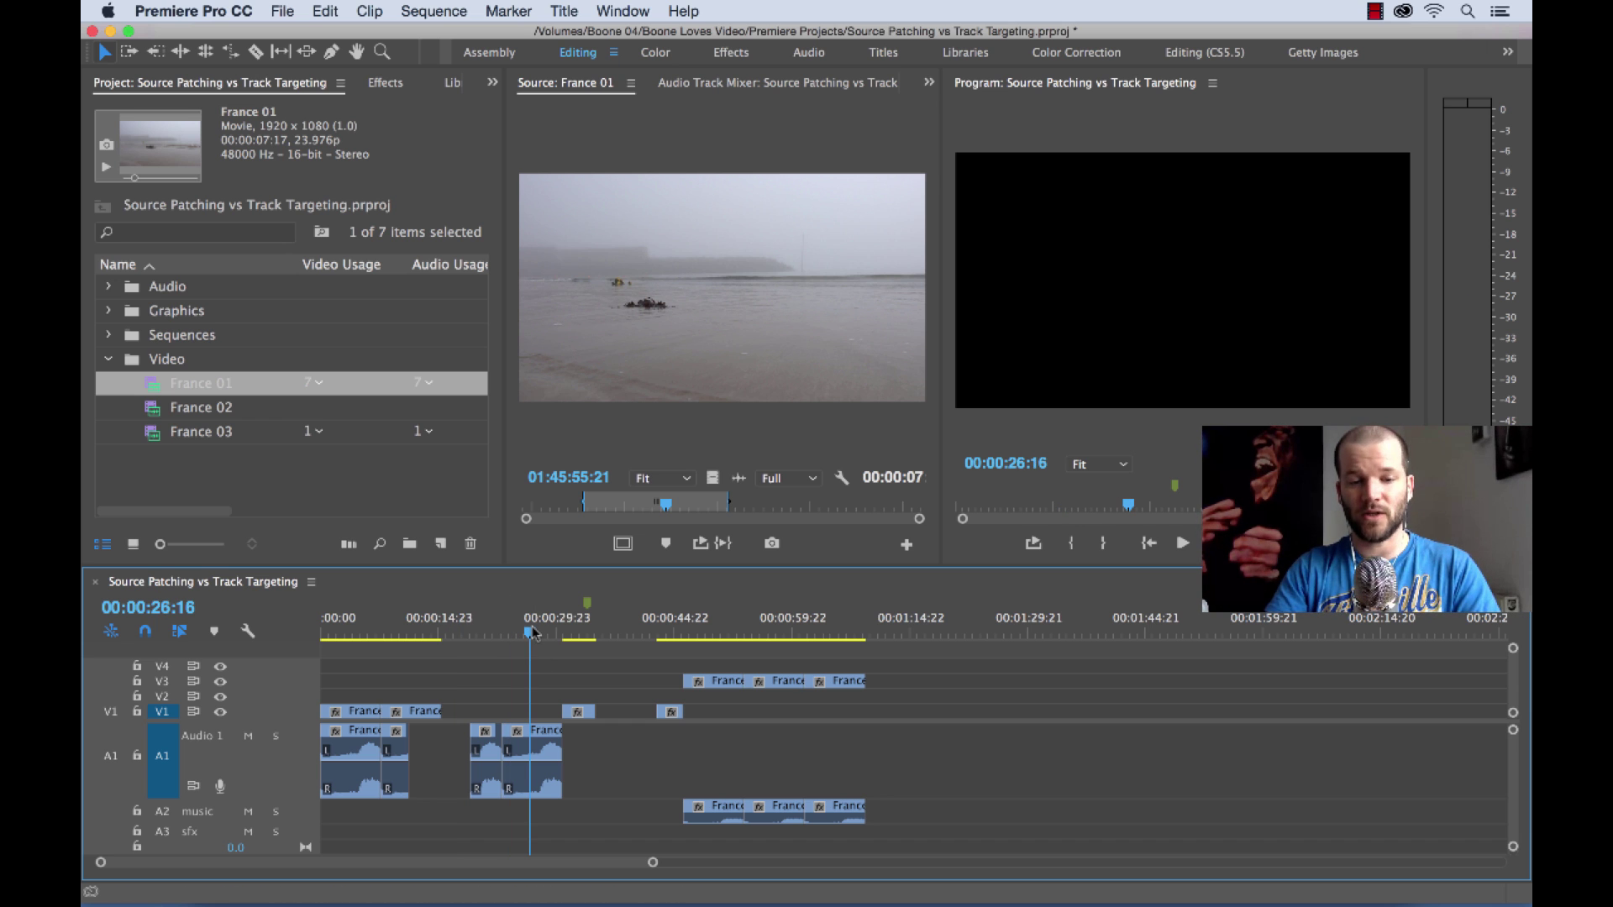
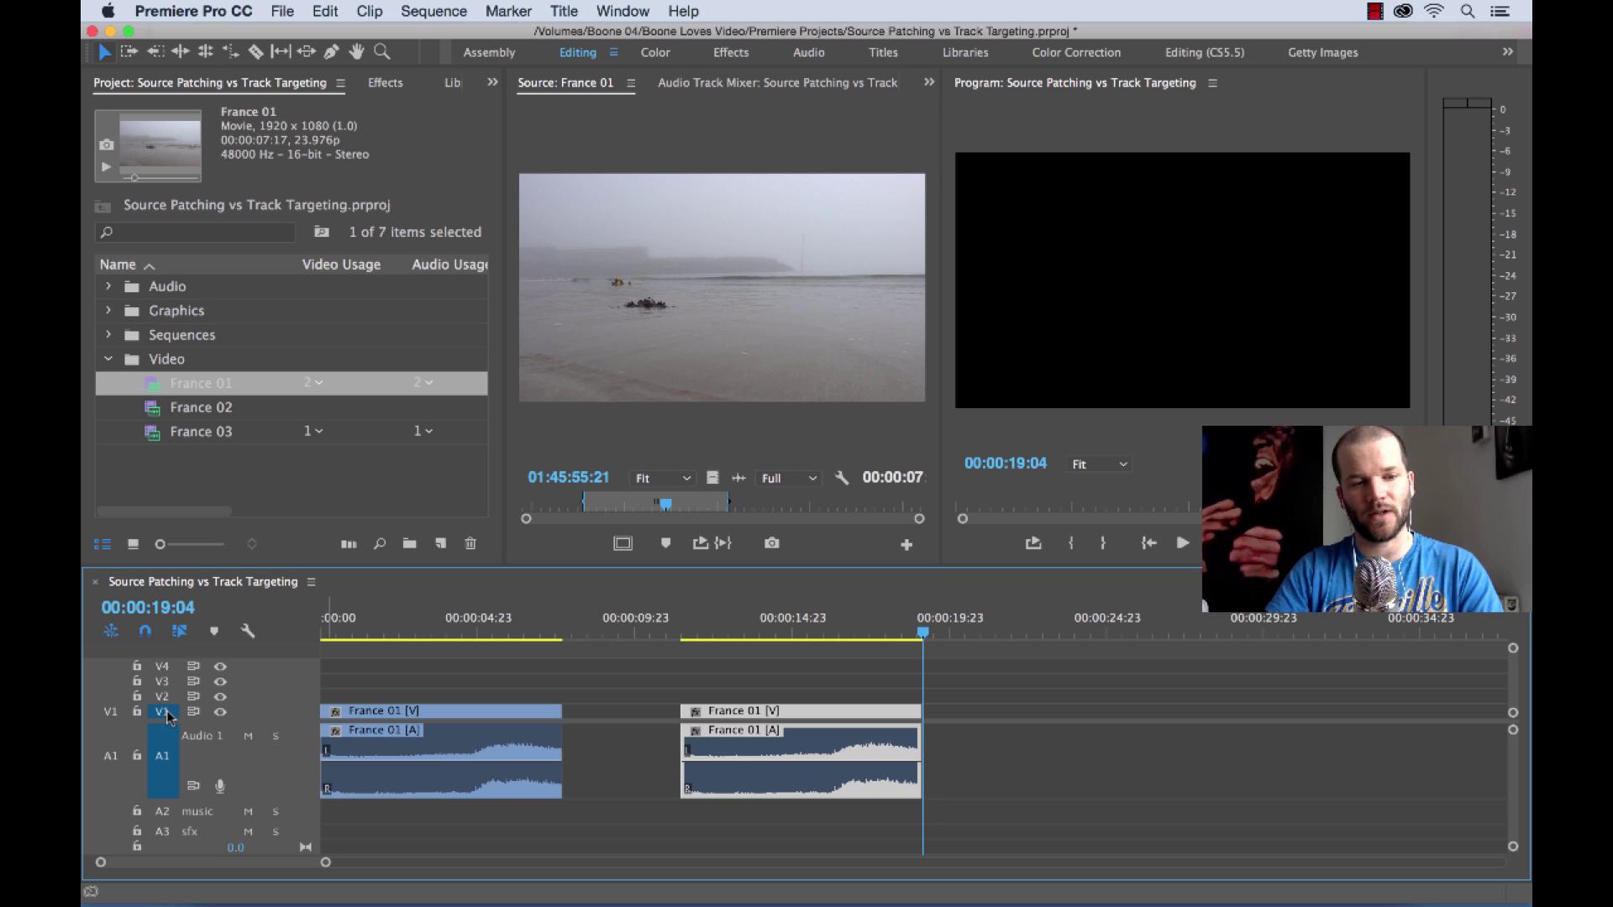
Leave only A1 targeted and paste the copied France 01 clip at 00:00:19:04
click(163, 711)
click(164, 682)
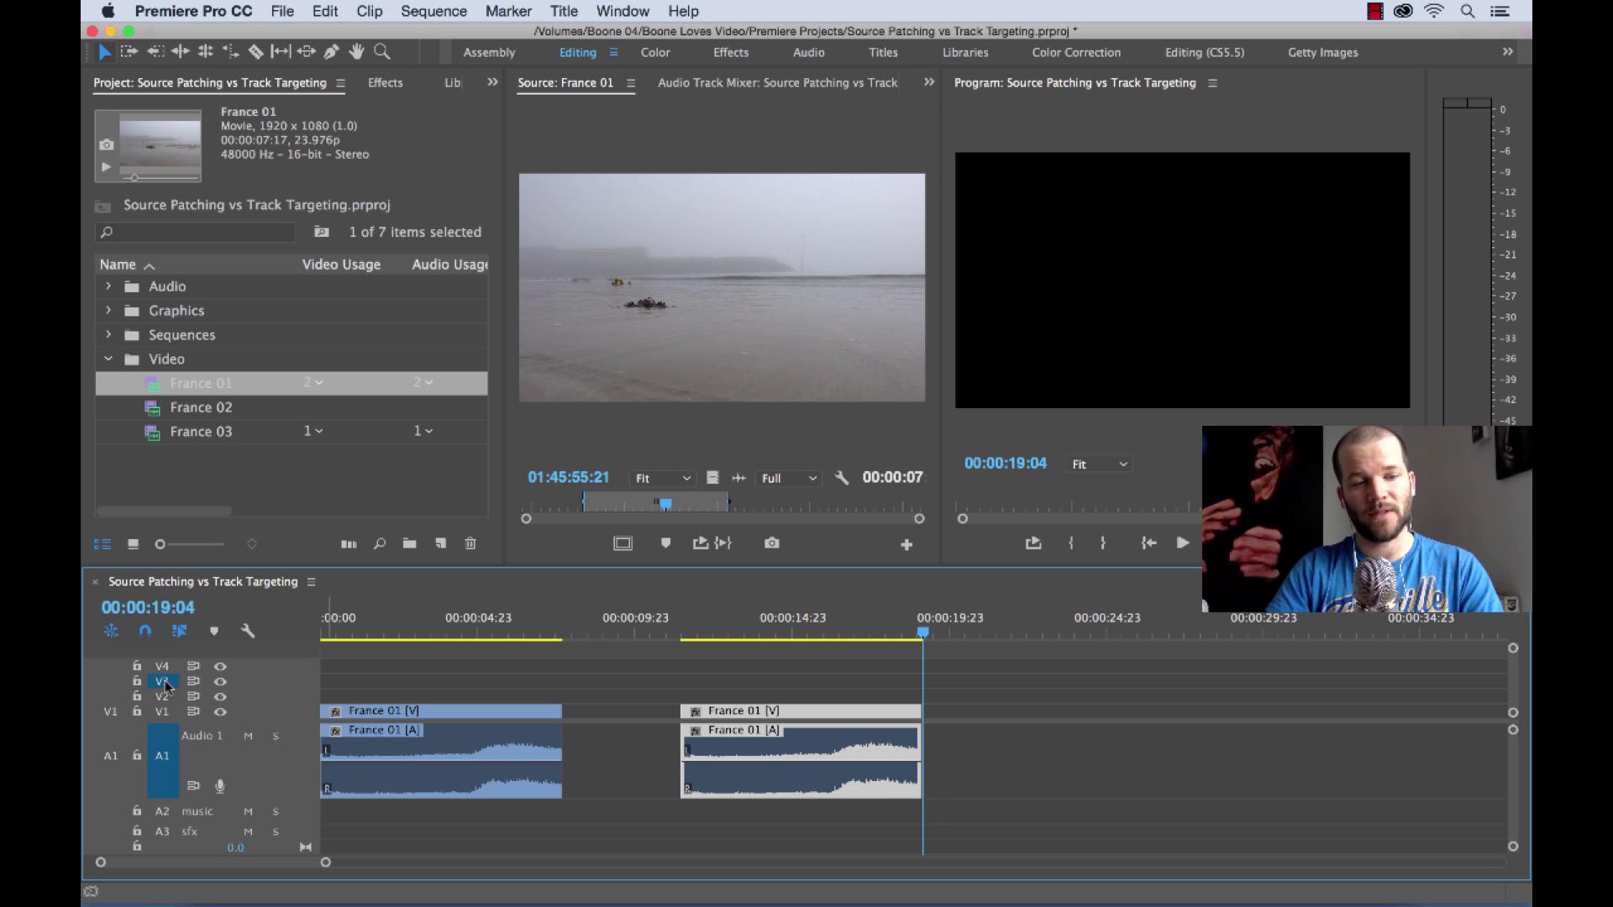
click(164, 682)
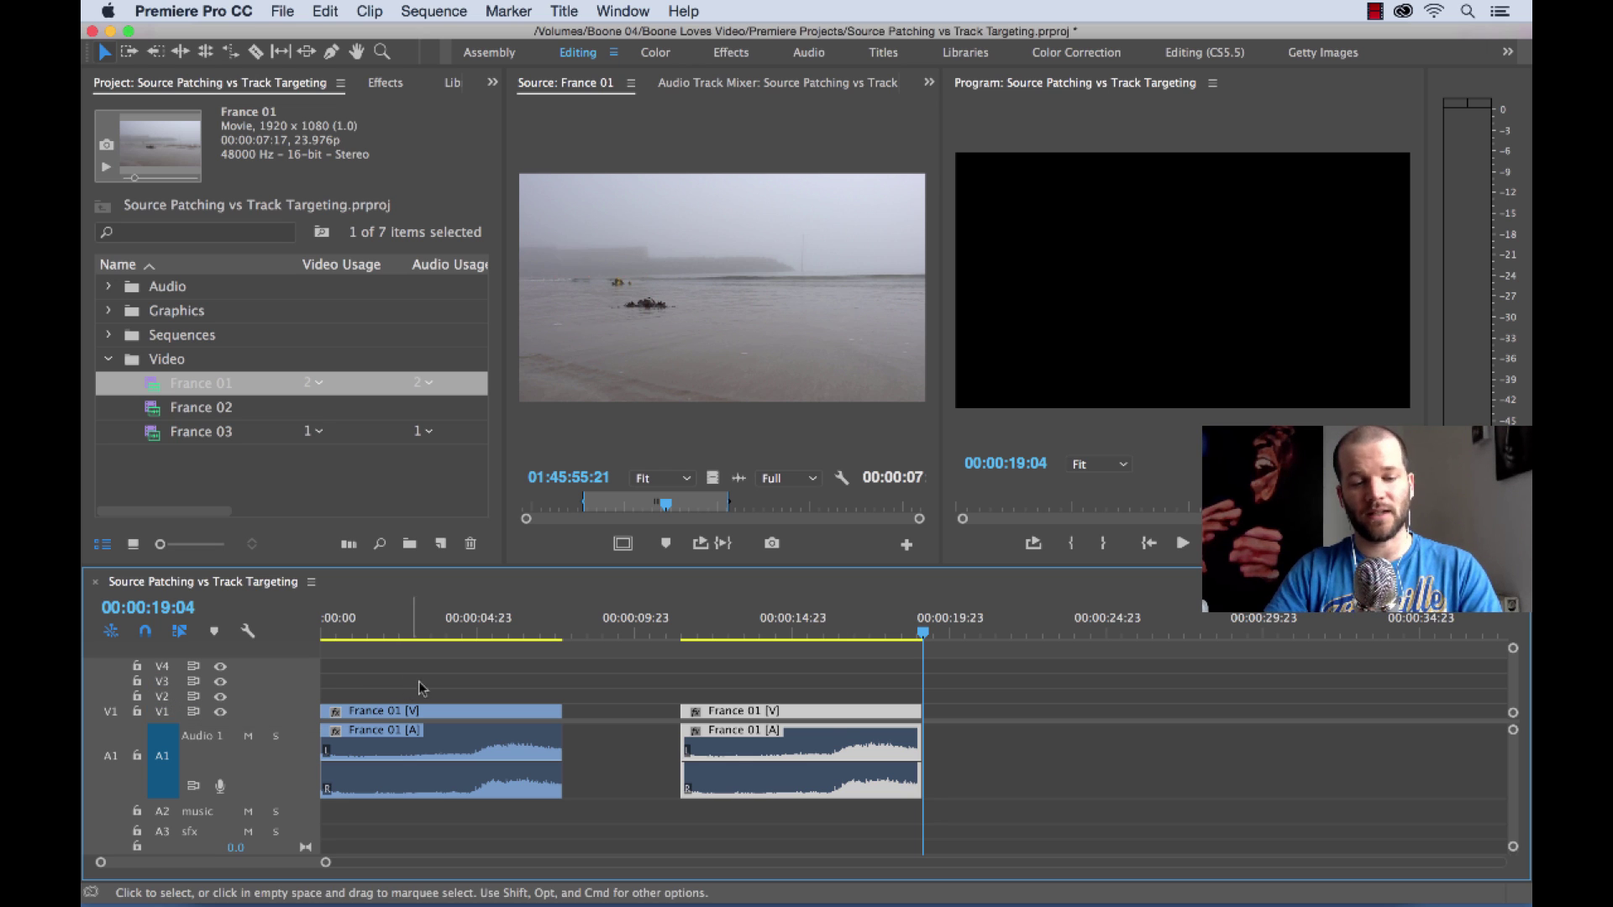
key(.)
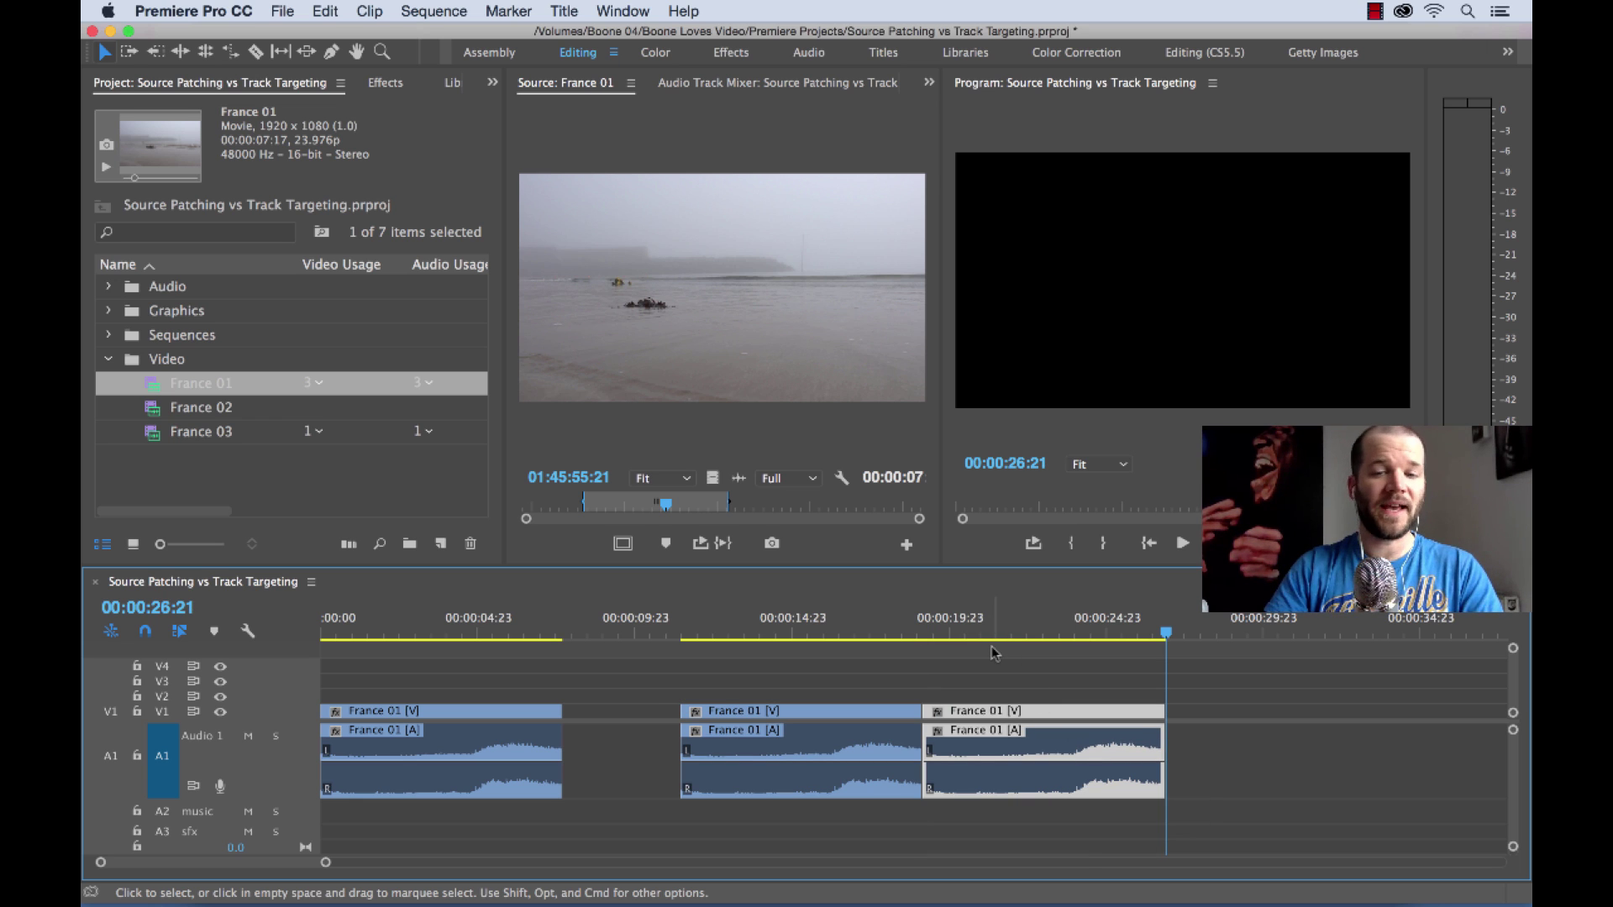
Target V3 and paste France 01 at 00:00:26:21, and switch audio targeting from A1 to A3 to paste it again at 00:00:34:14
click(163, 683)
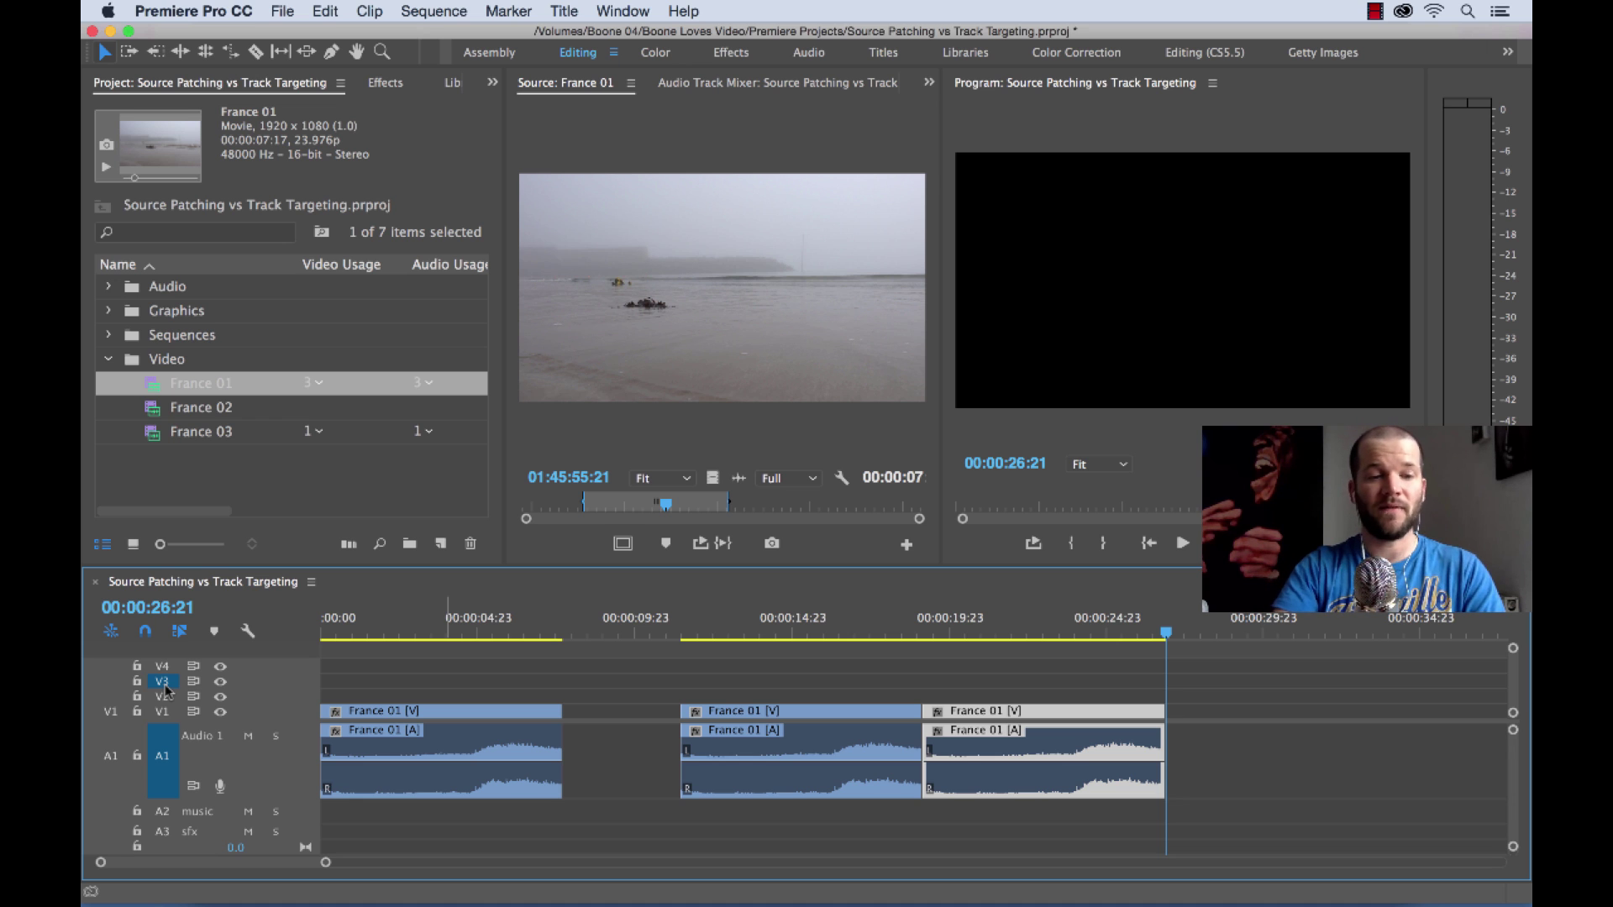
key(.)
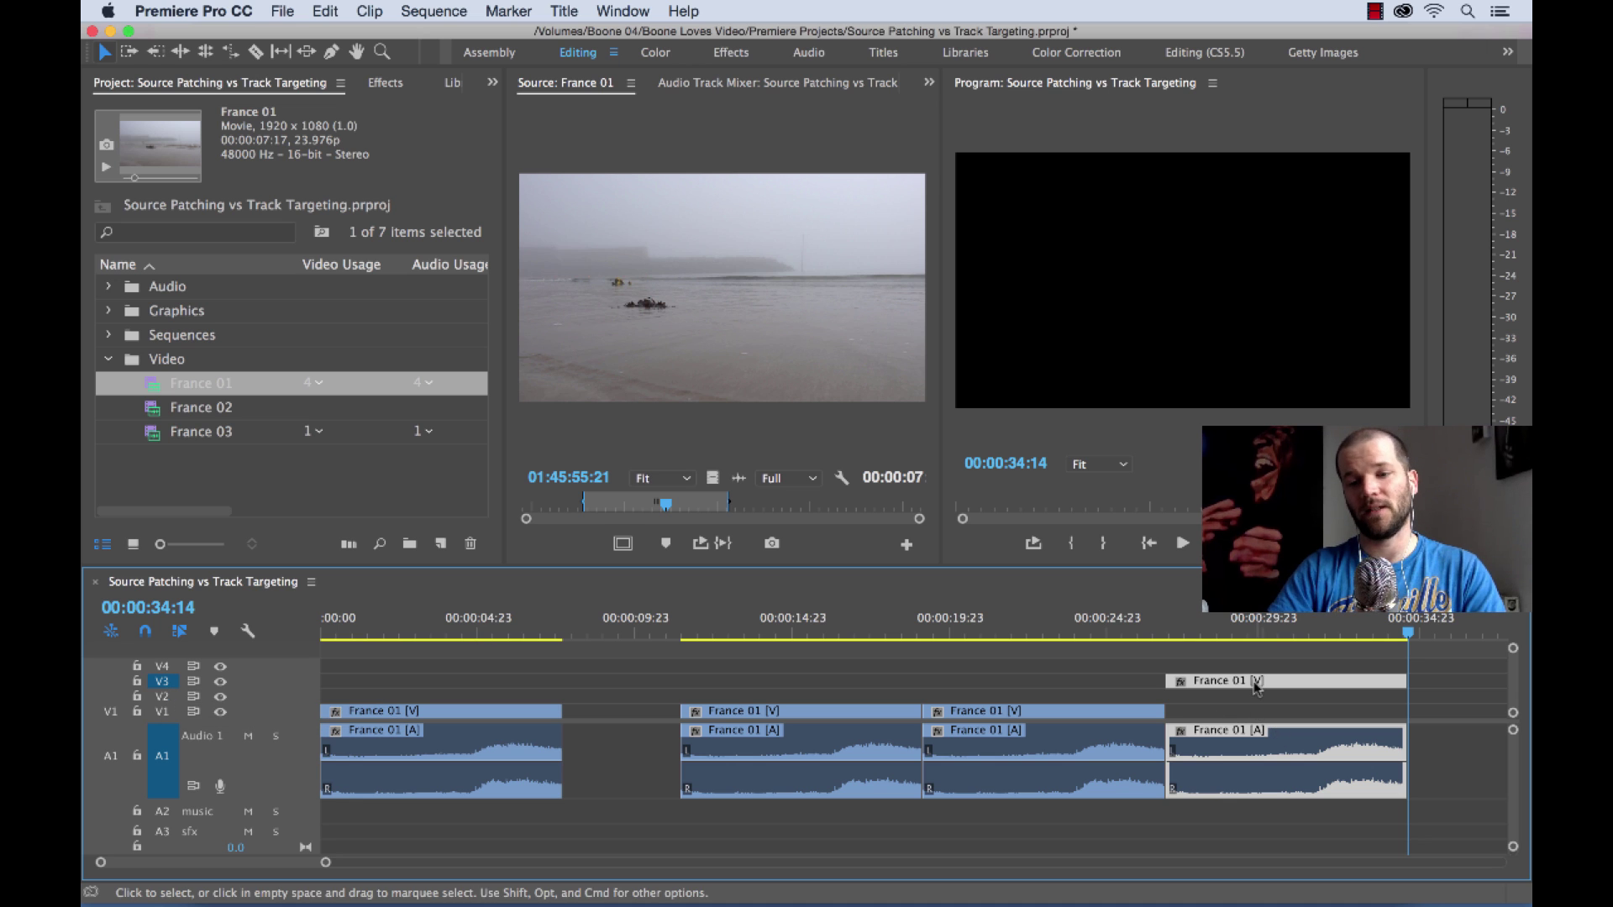
click(162, 831)
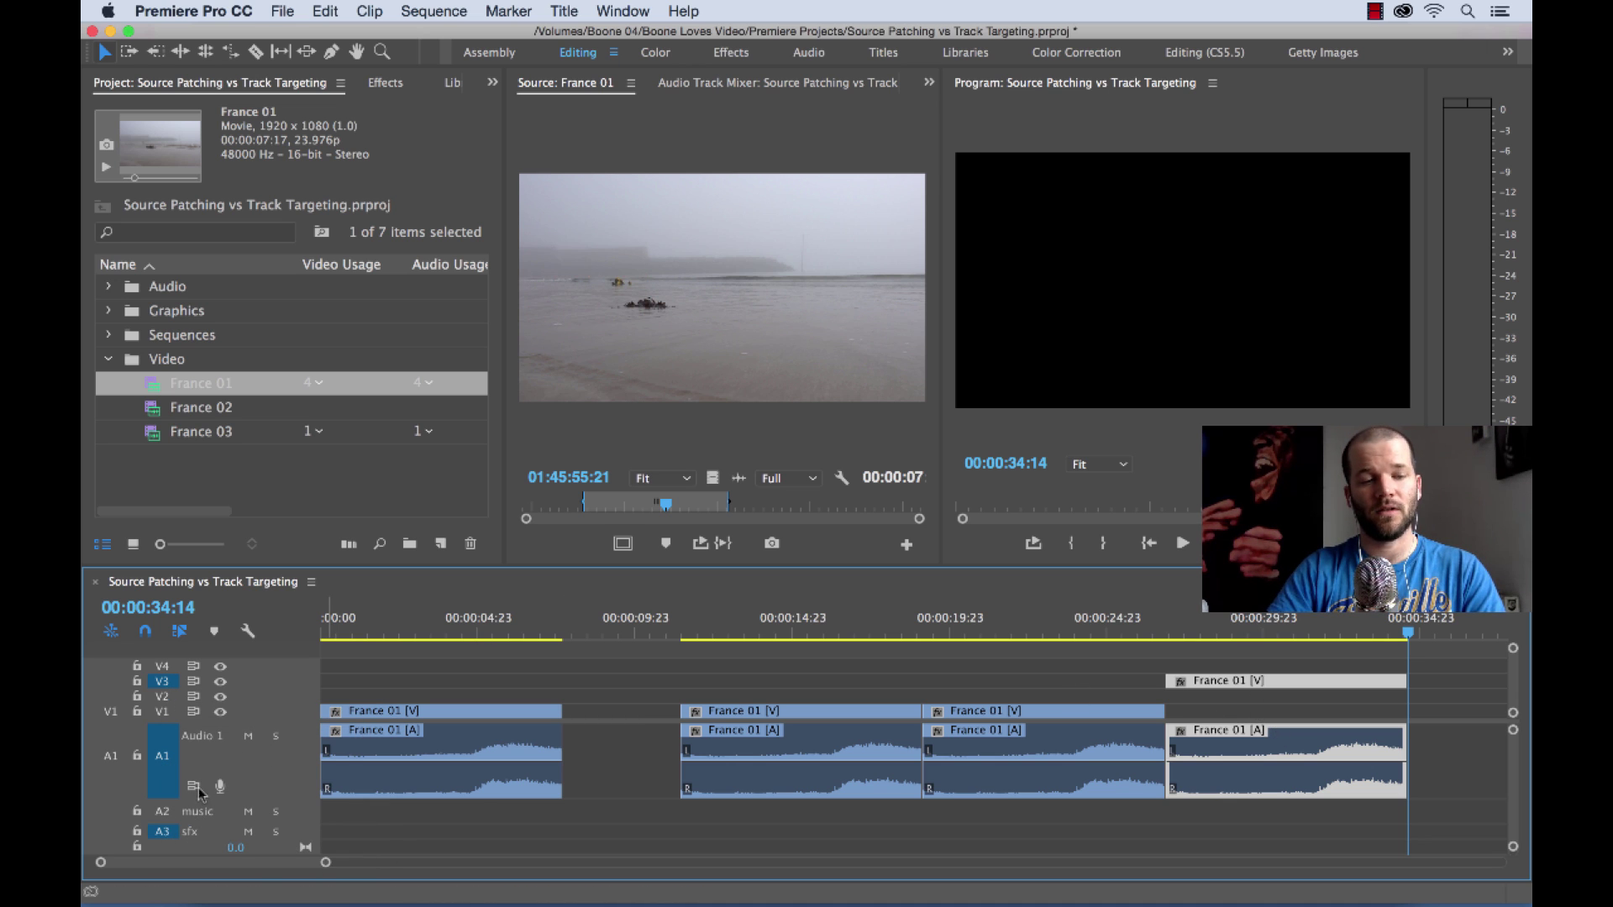
click(160, 756)
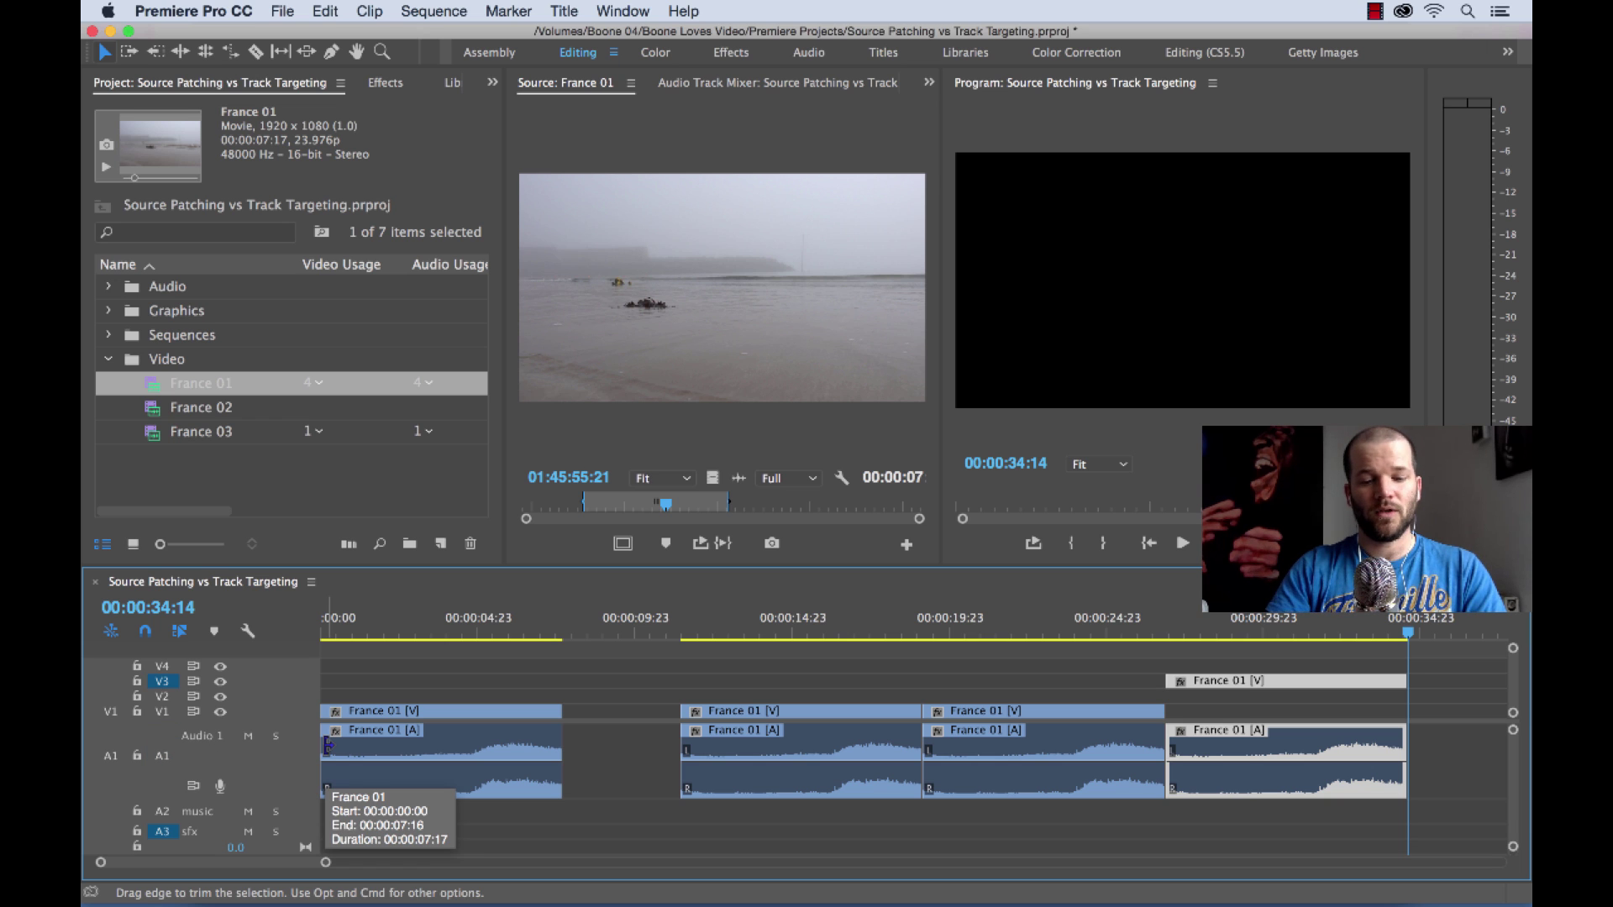
key(.)
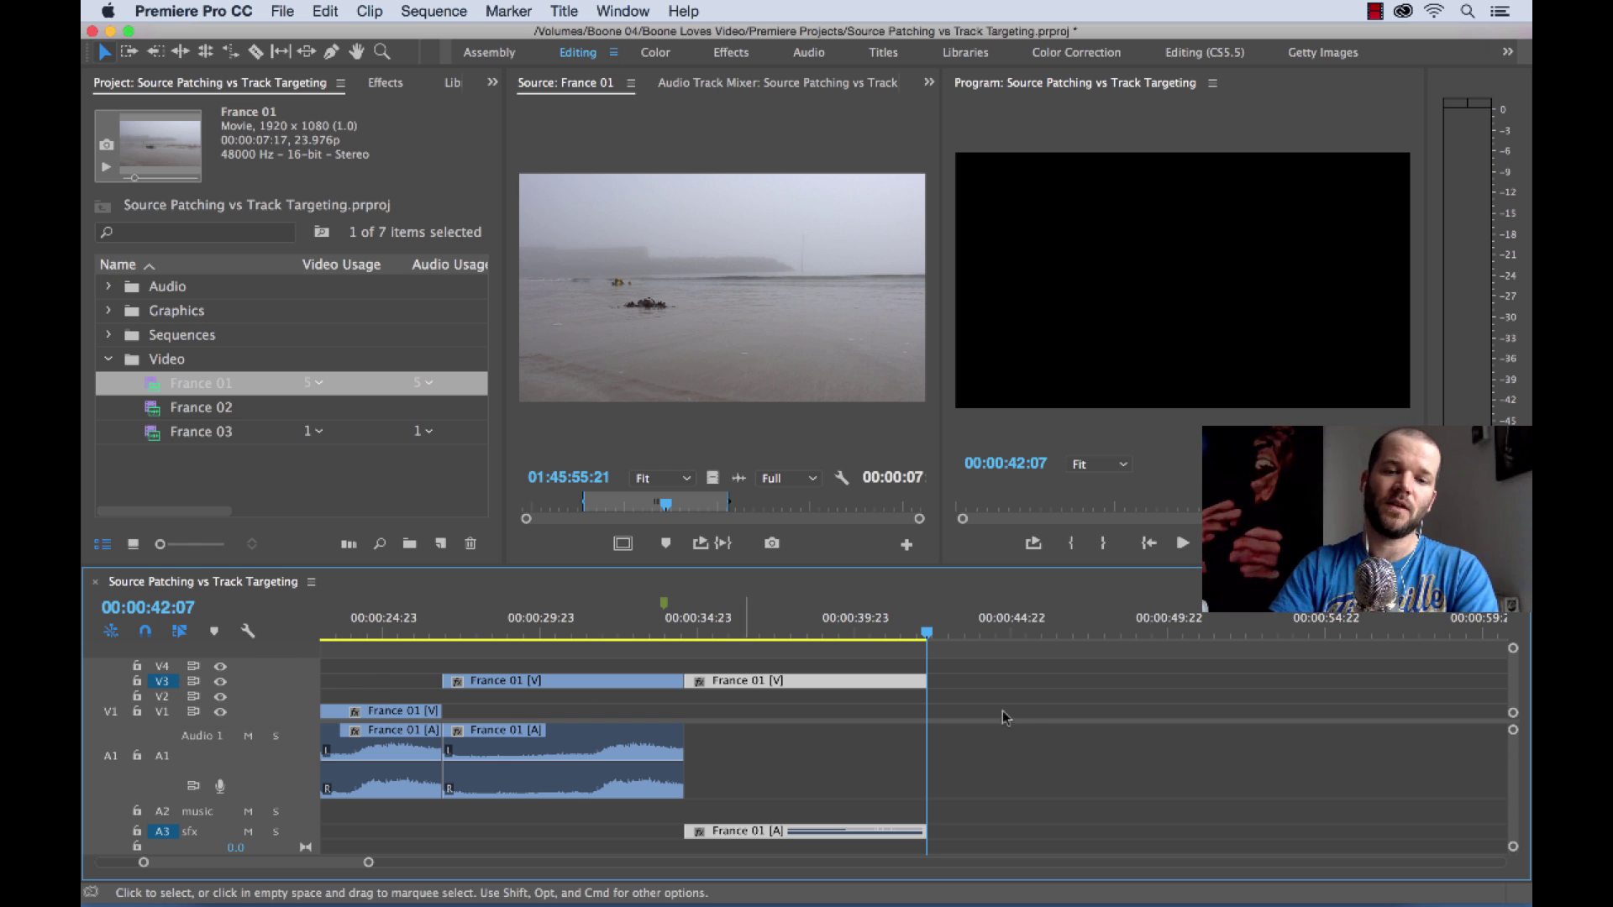
Add V1 and A1 to the targeted tracks and paste France 01 at 00:00:43:22
drag(929, 632, 986, 630)
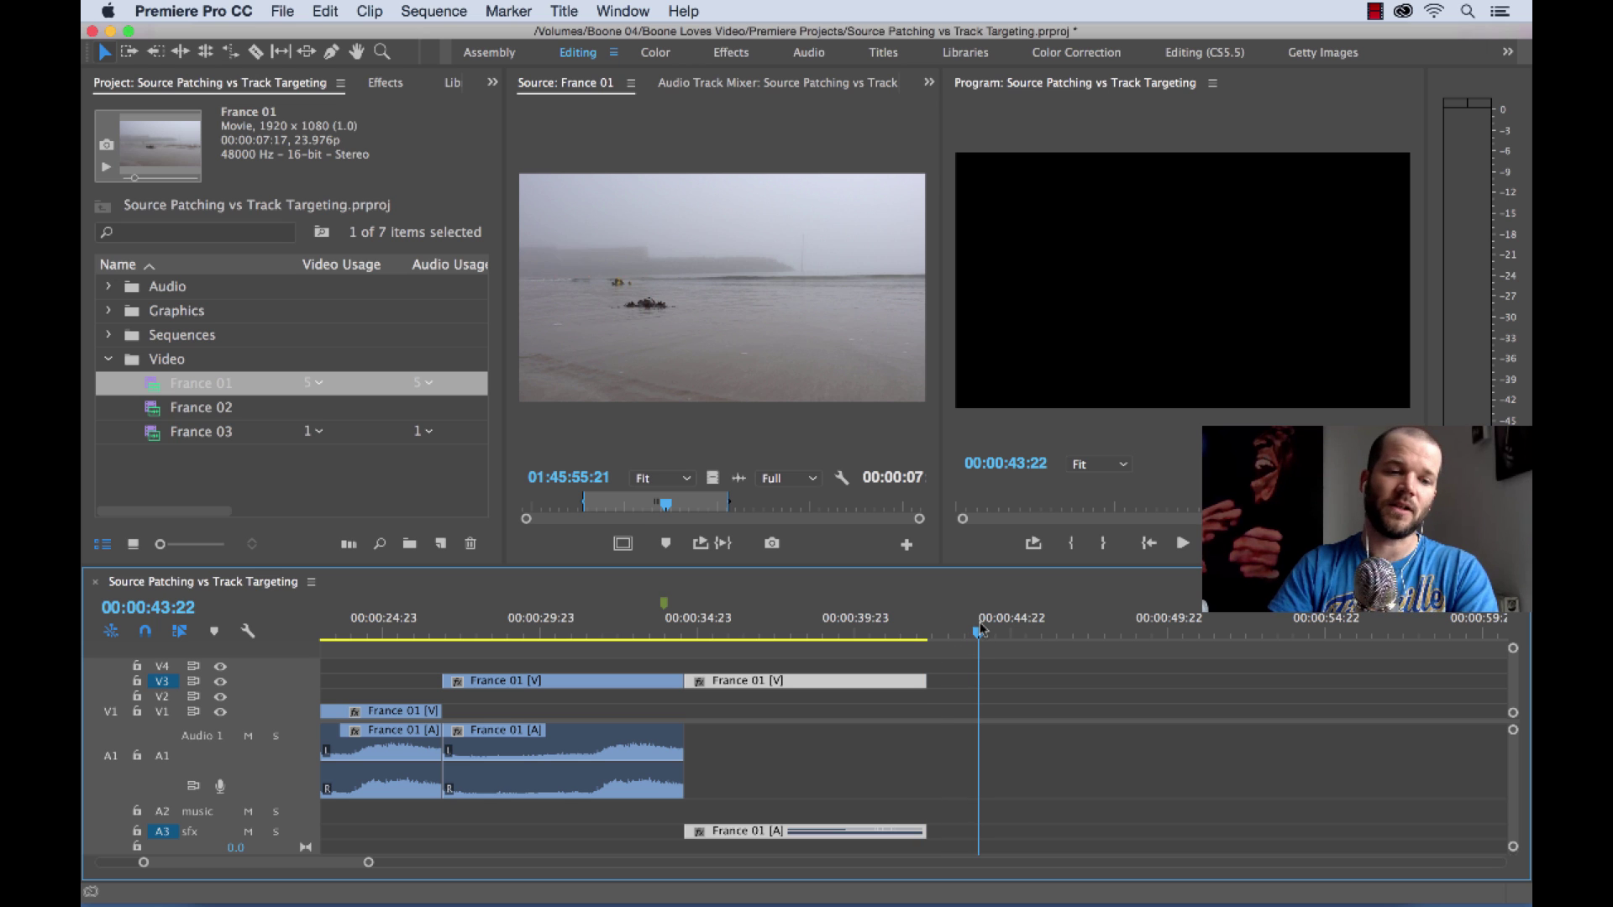
click(167, 771)
click(163, 712)
key(period)
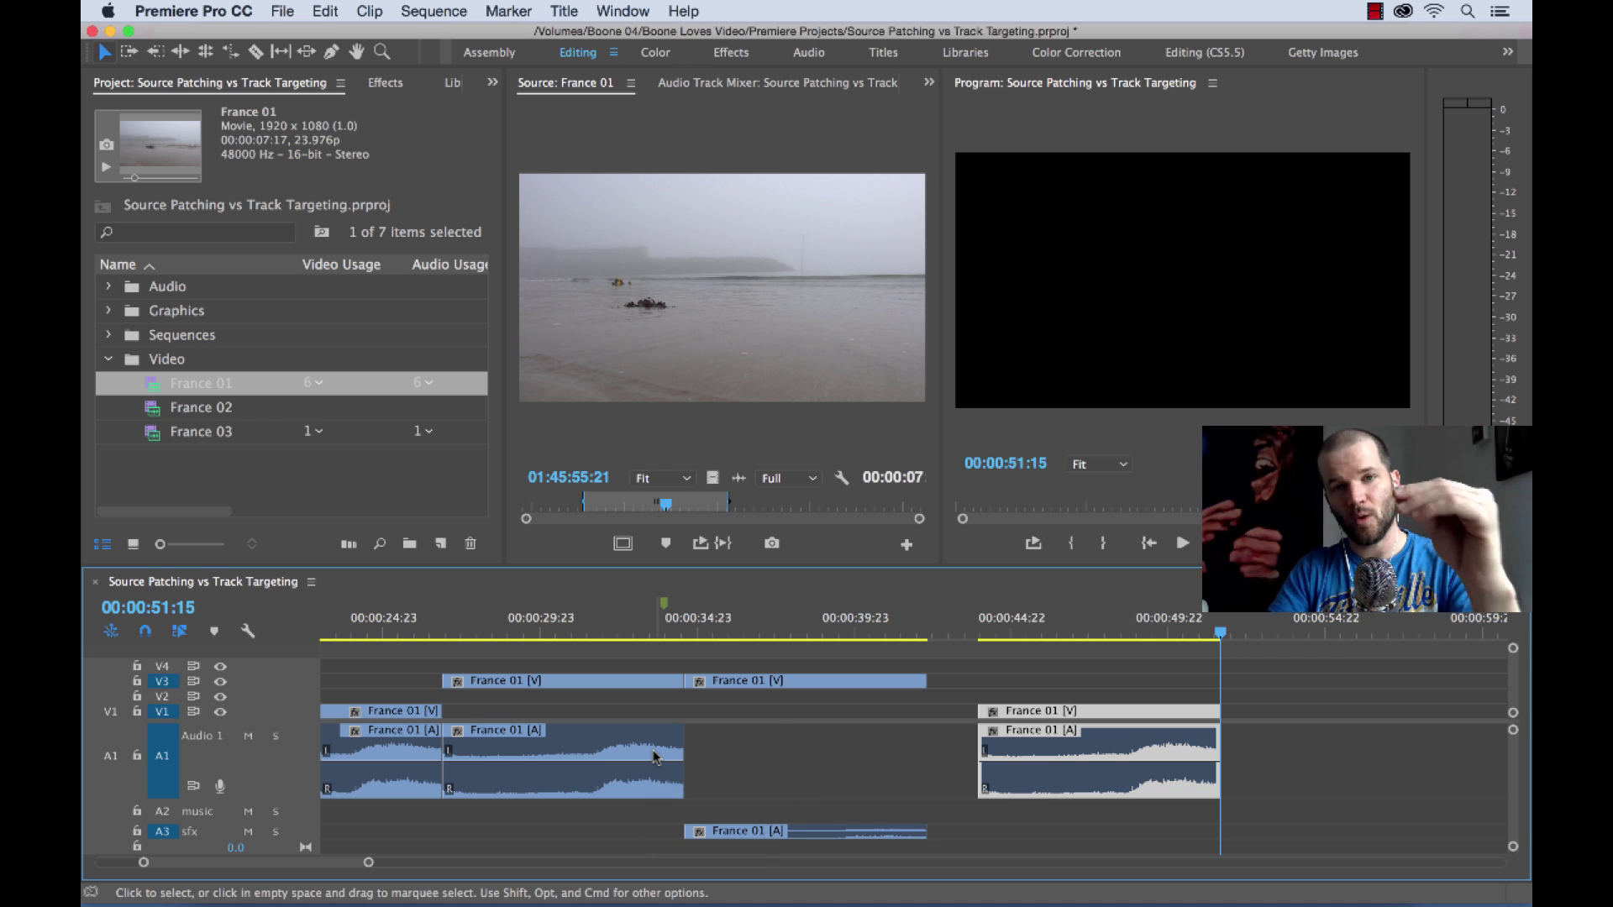
Switch audio targeting from A1 to A2 and paste France 01 at 00:00:51:15
click(164, 769)
click(162, 812)
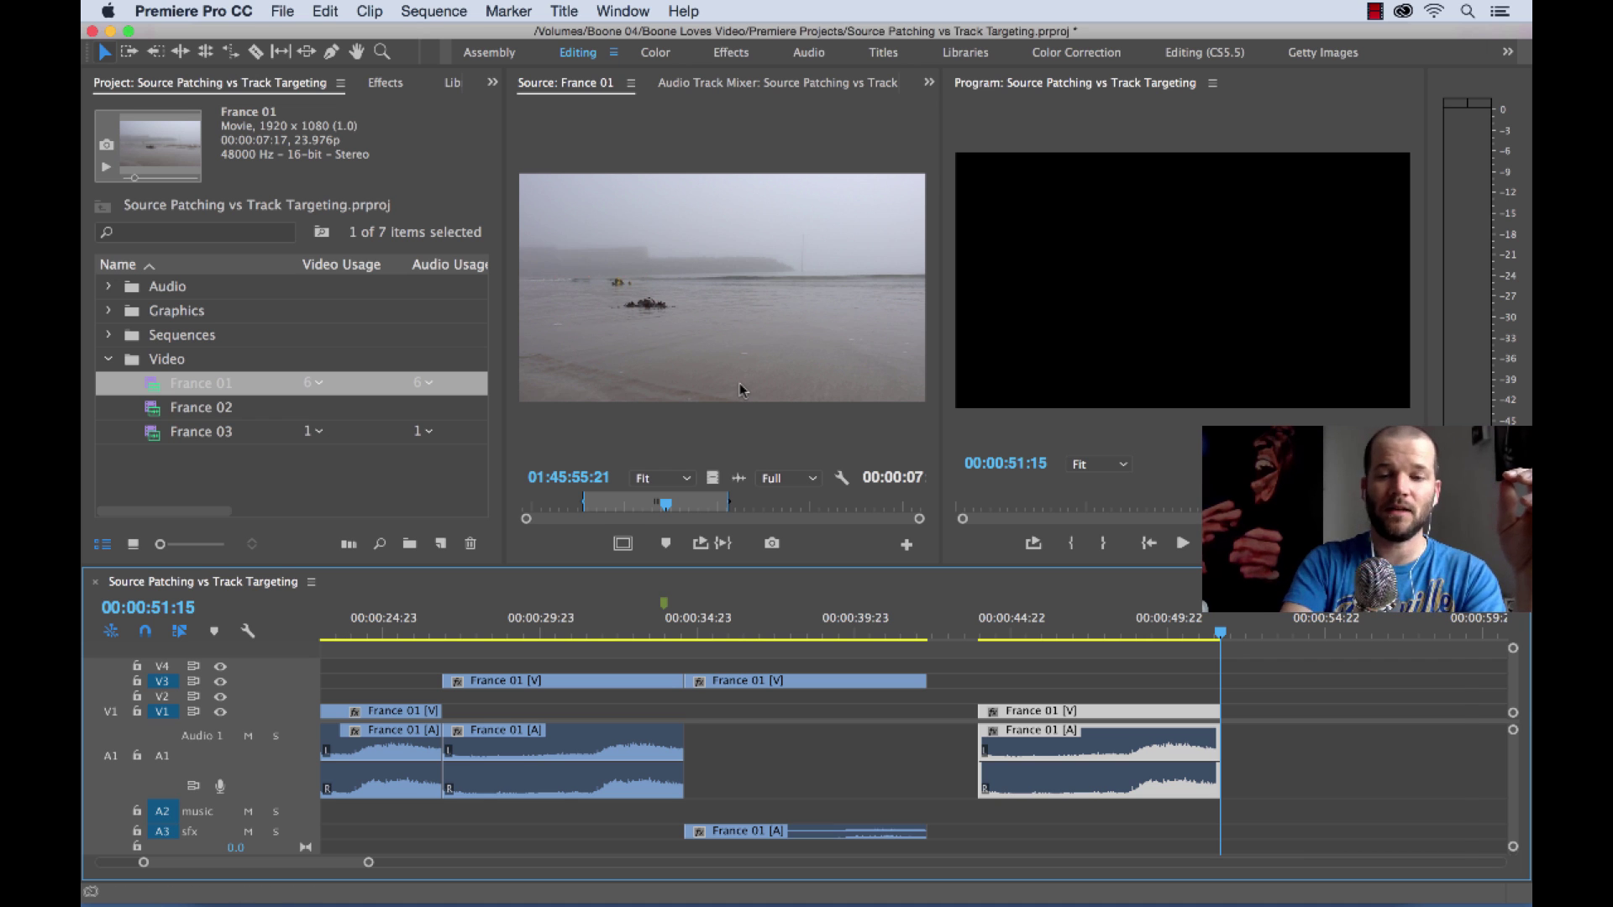
key(period)
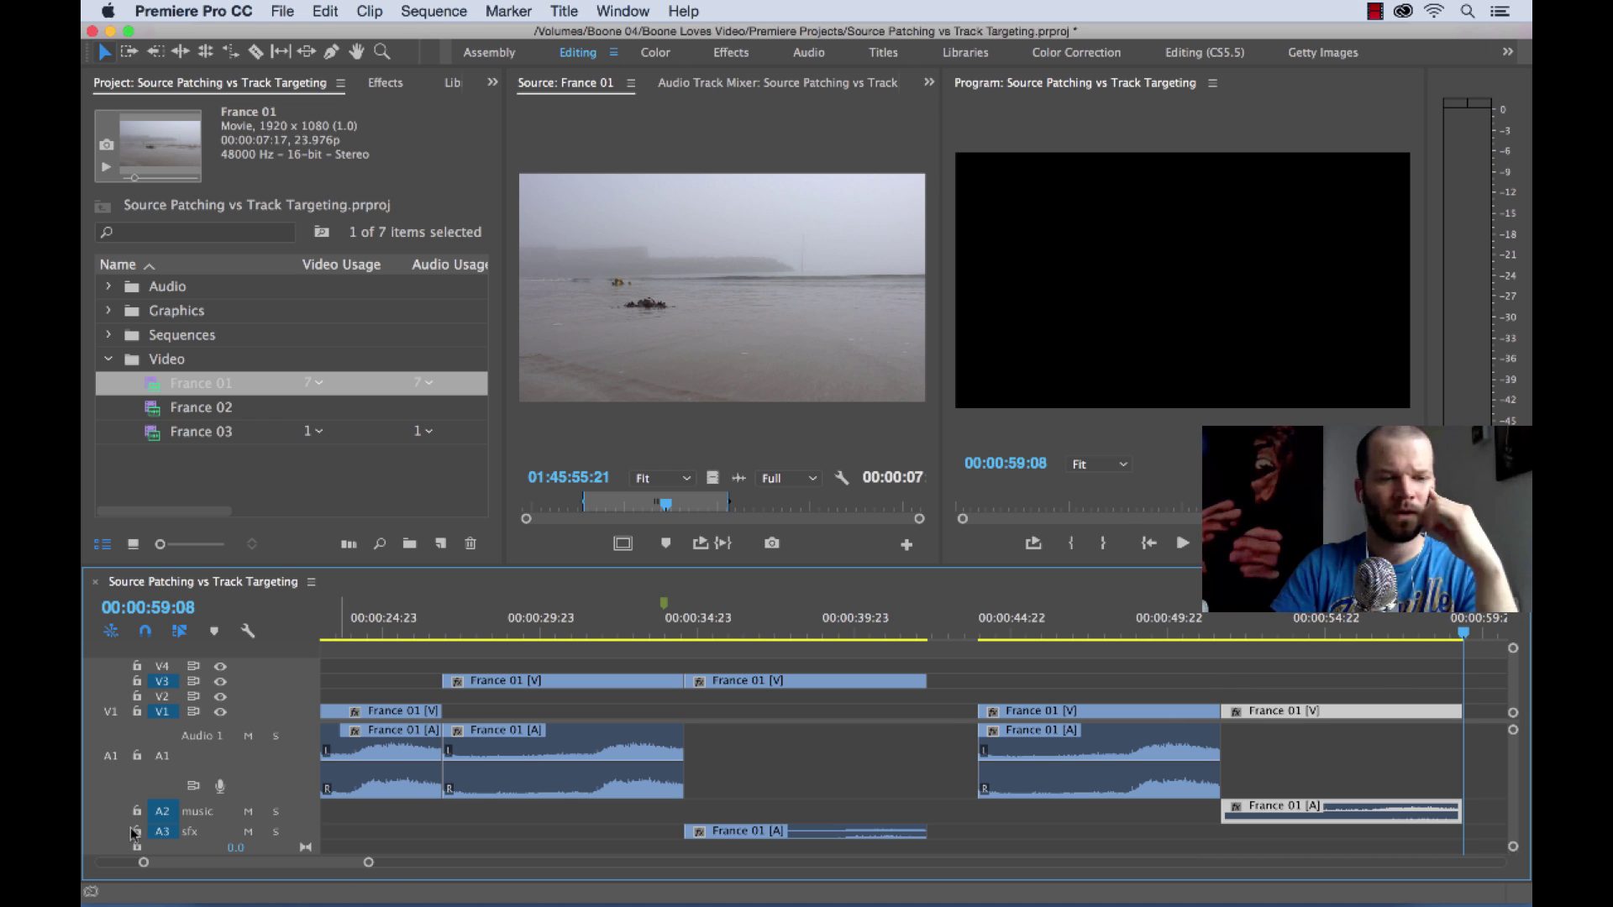
Untarget A3, target A1 and V2 alongside V1, V3 and A2, and fit the whole sequence in view
click(162, 832)
click(162, 812)
click(163, 757)
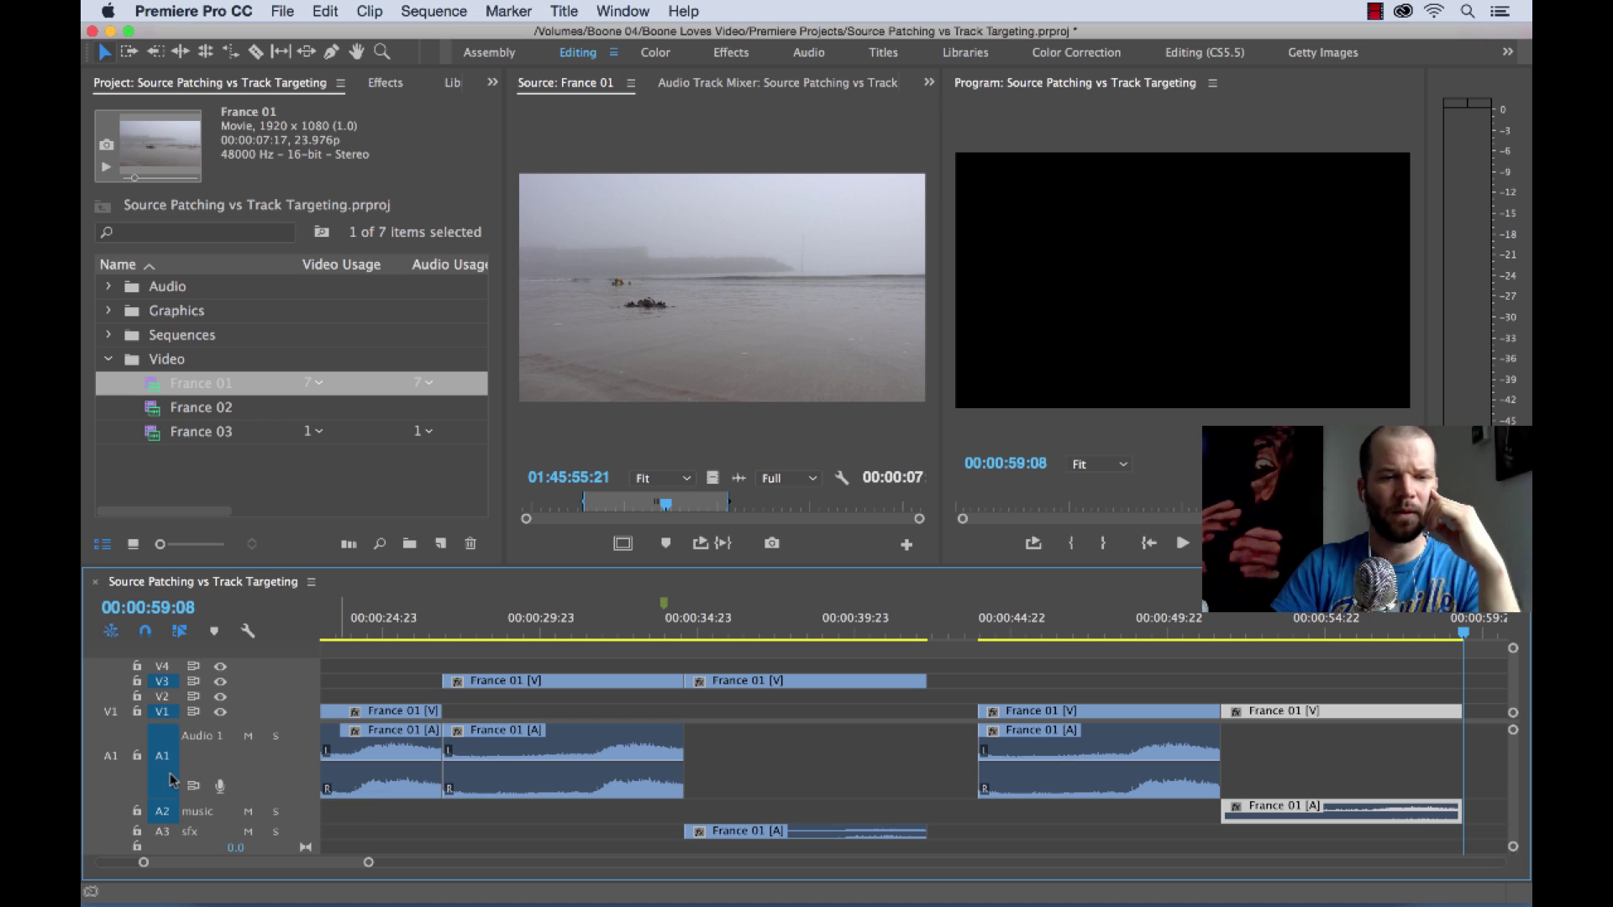
click(163, 697)
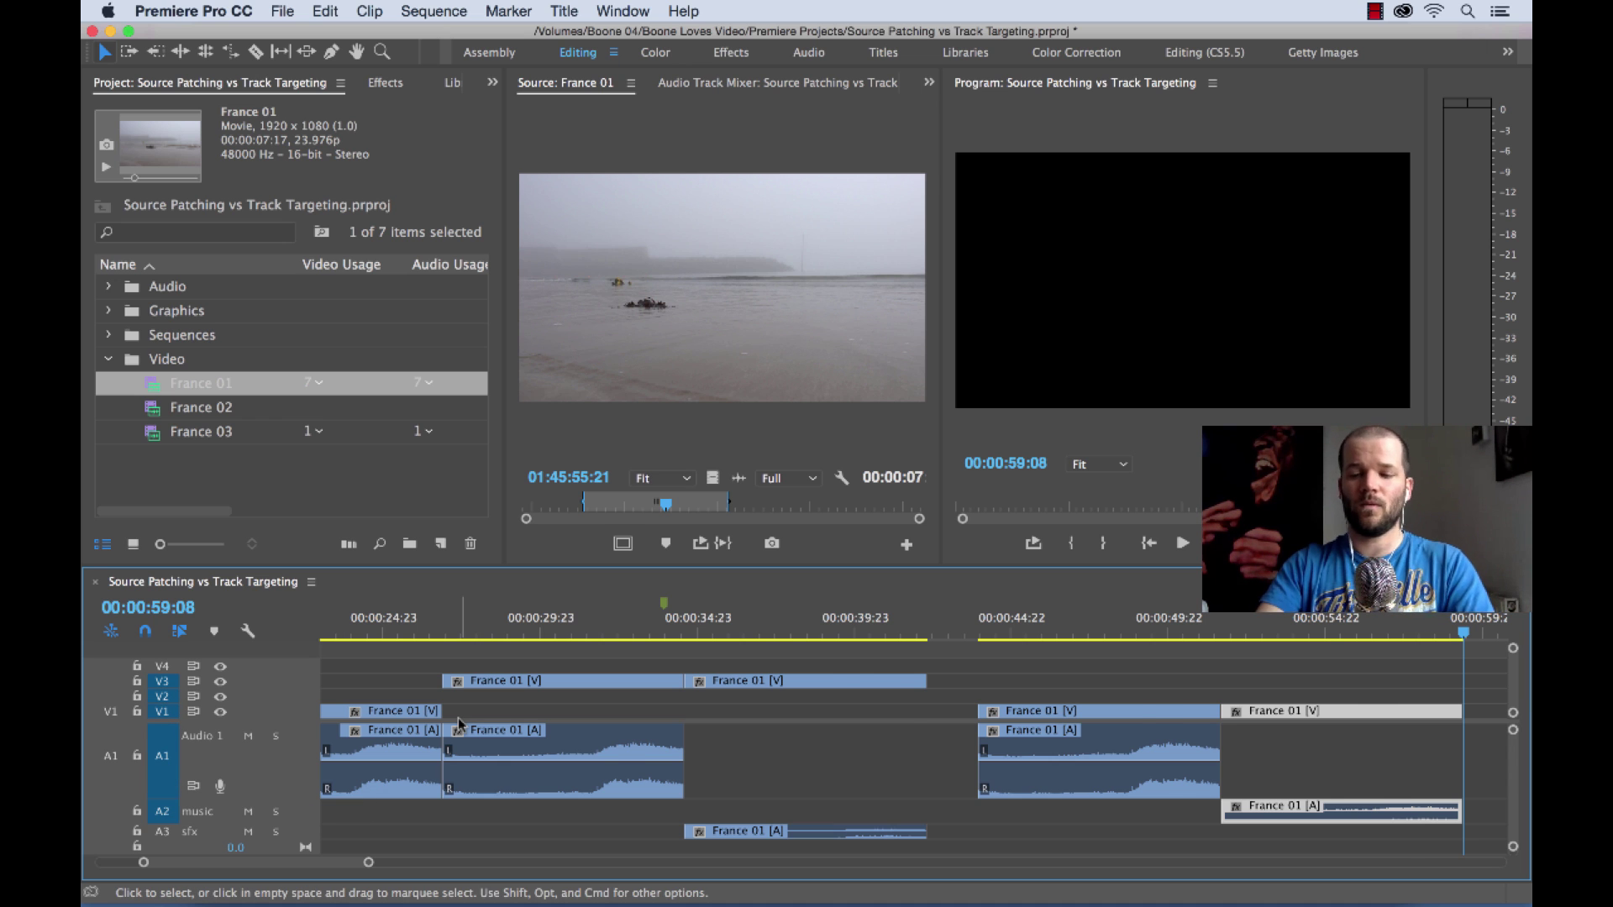
key(backslash)
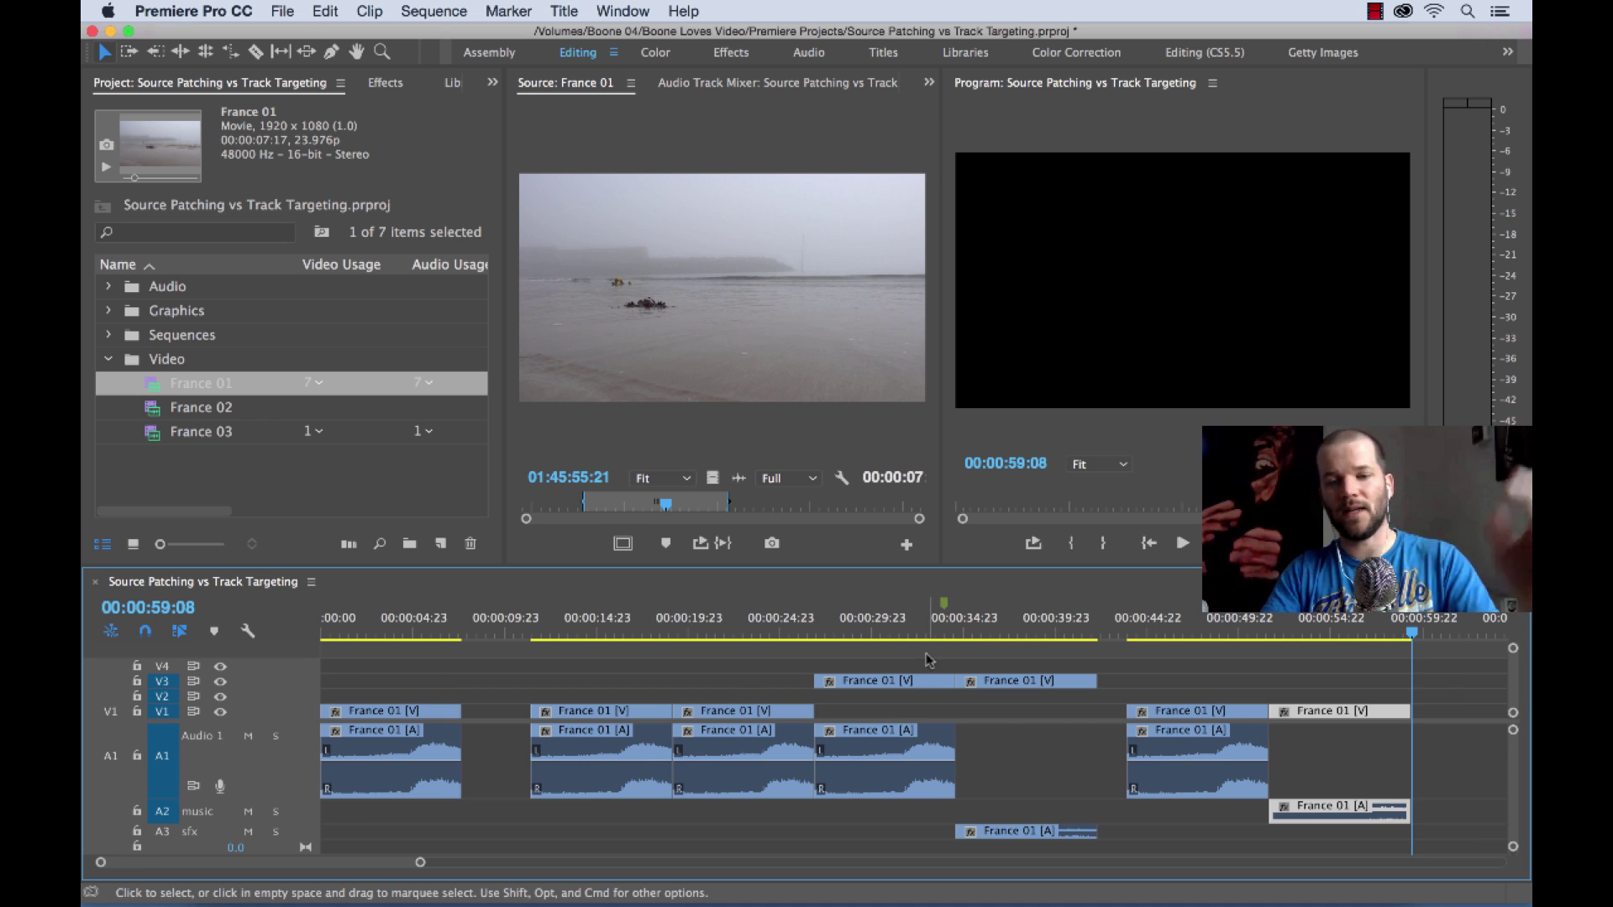
Move the France 01 clips after the second one apart with a gap before each, starting the last clip at 00:00:59:08
drag(756, 666, 1370, 800)
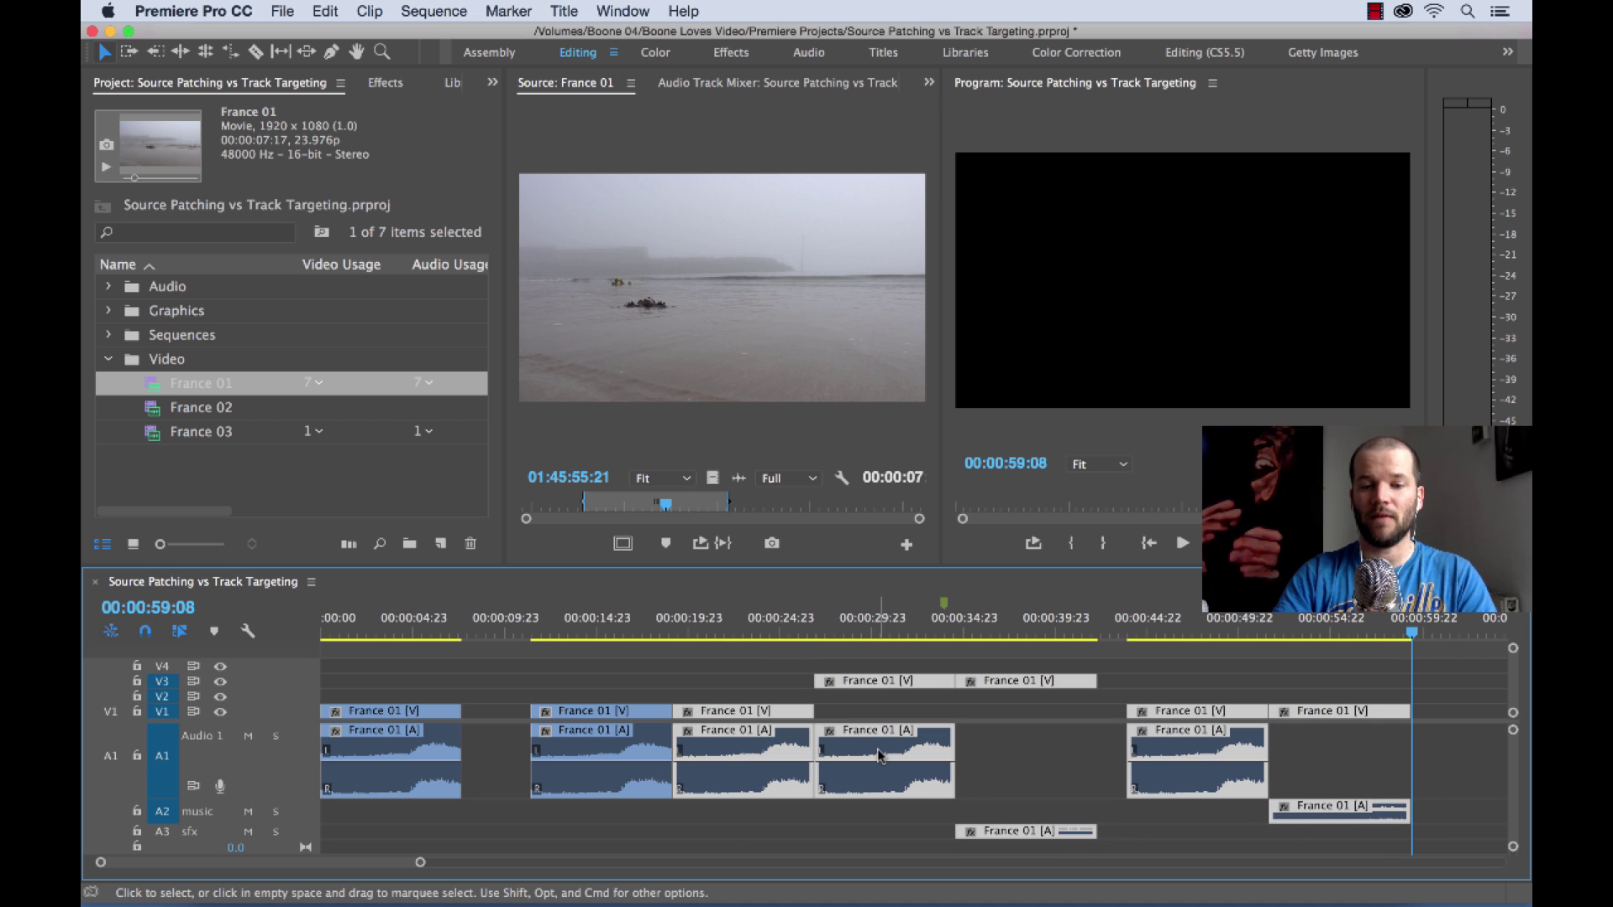
drag(915, 752, 929, 749)
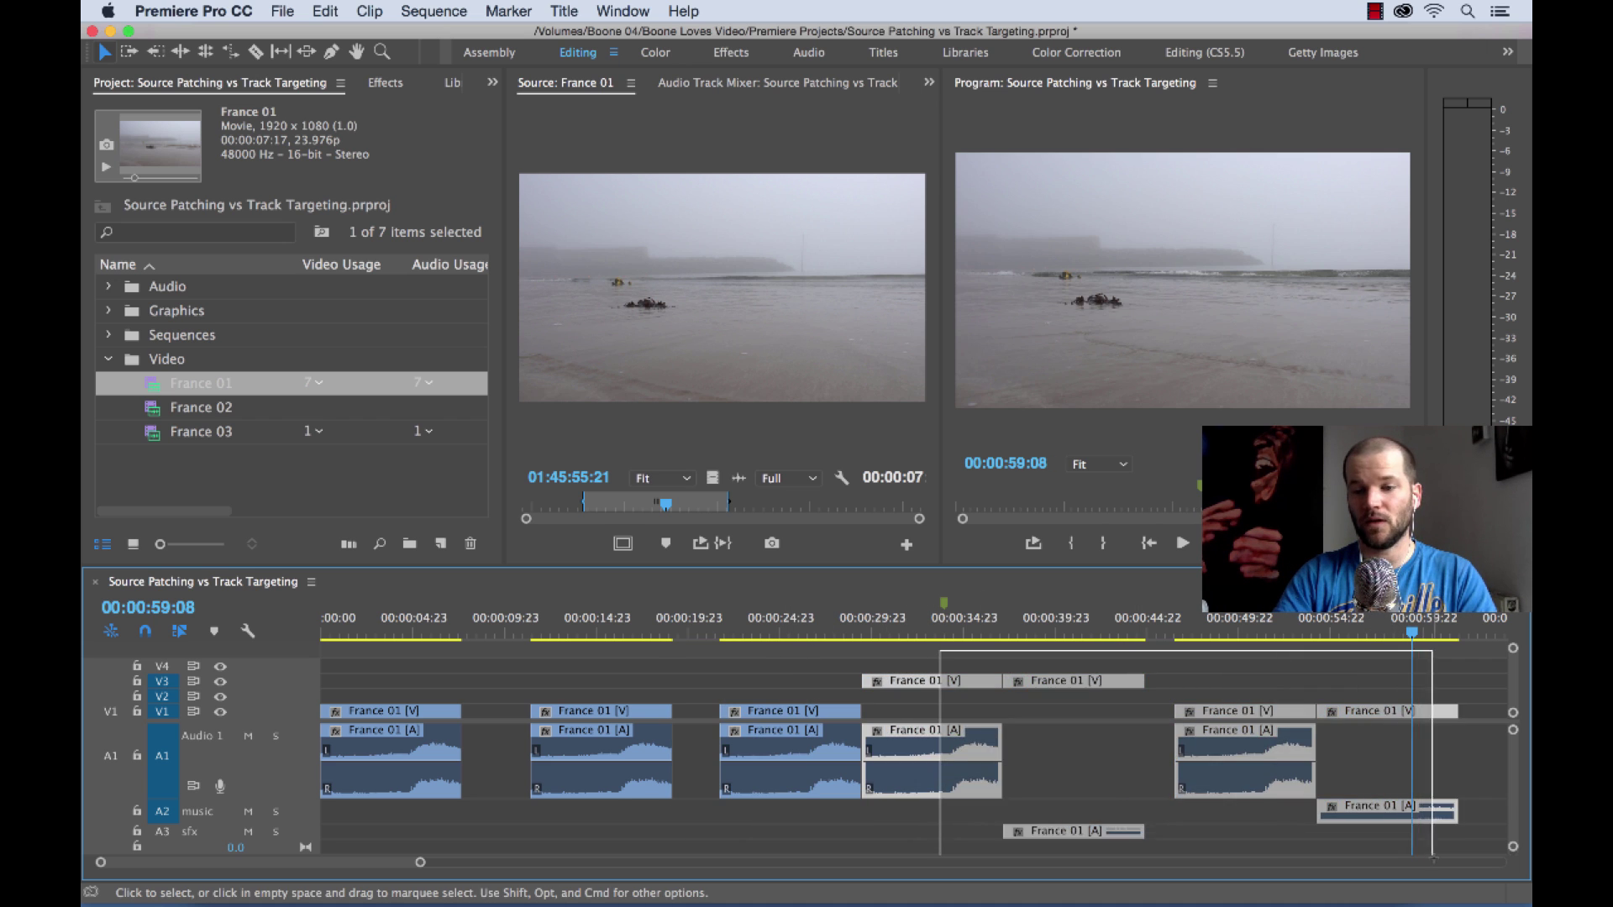
key(super+z)
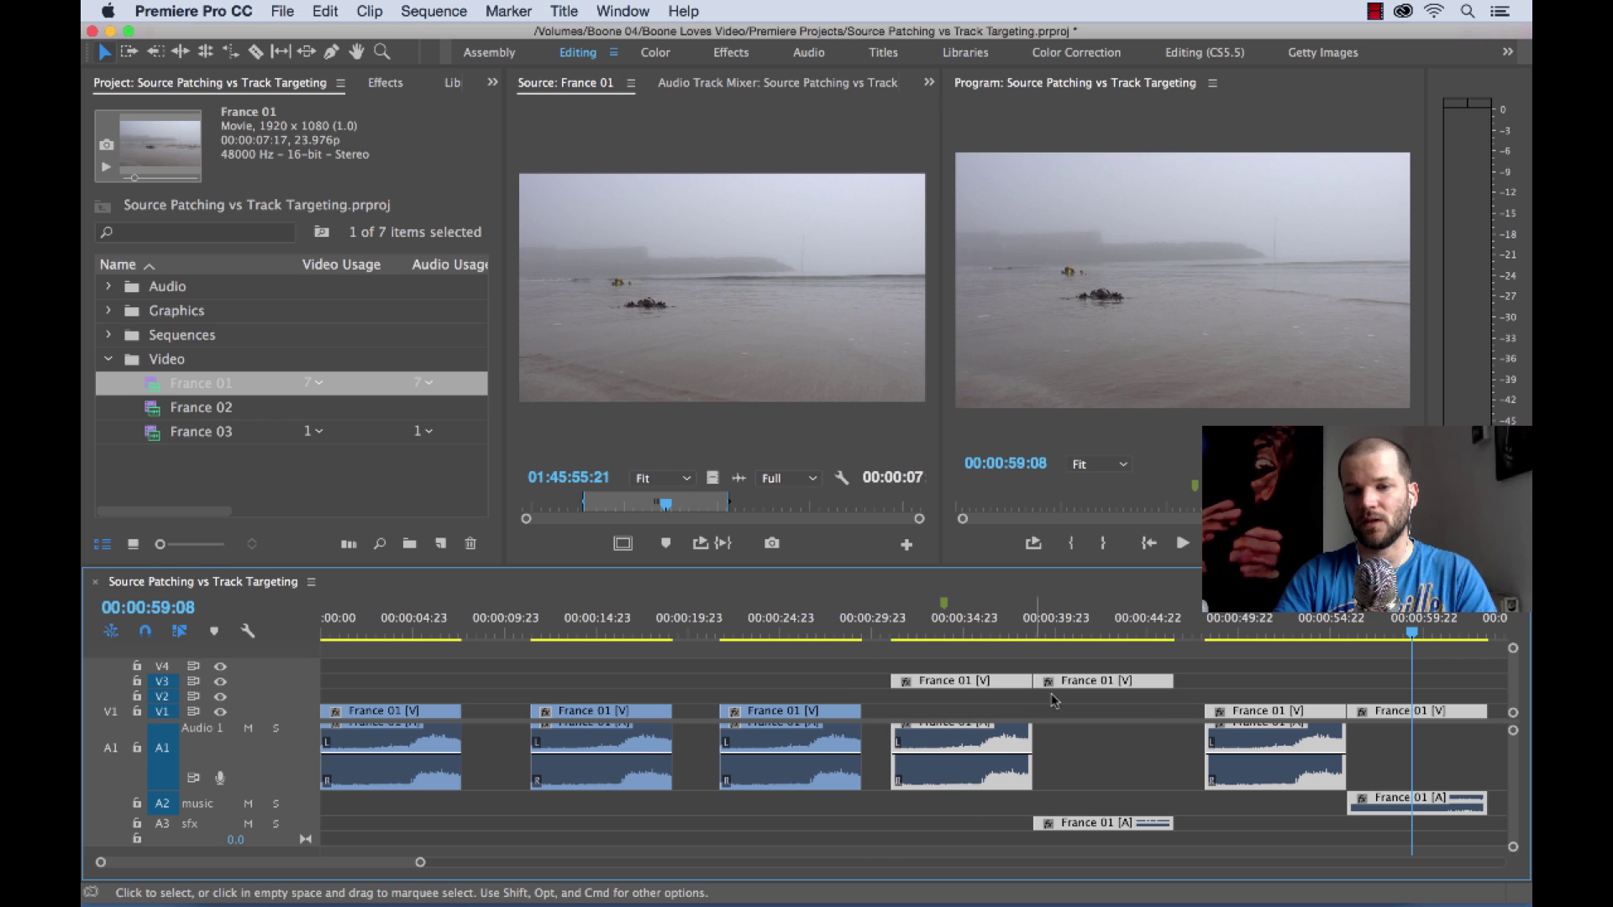
drag(1094, 656, 1428, 827)
drag(1284, 766, 1321, 756)
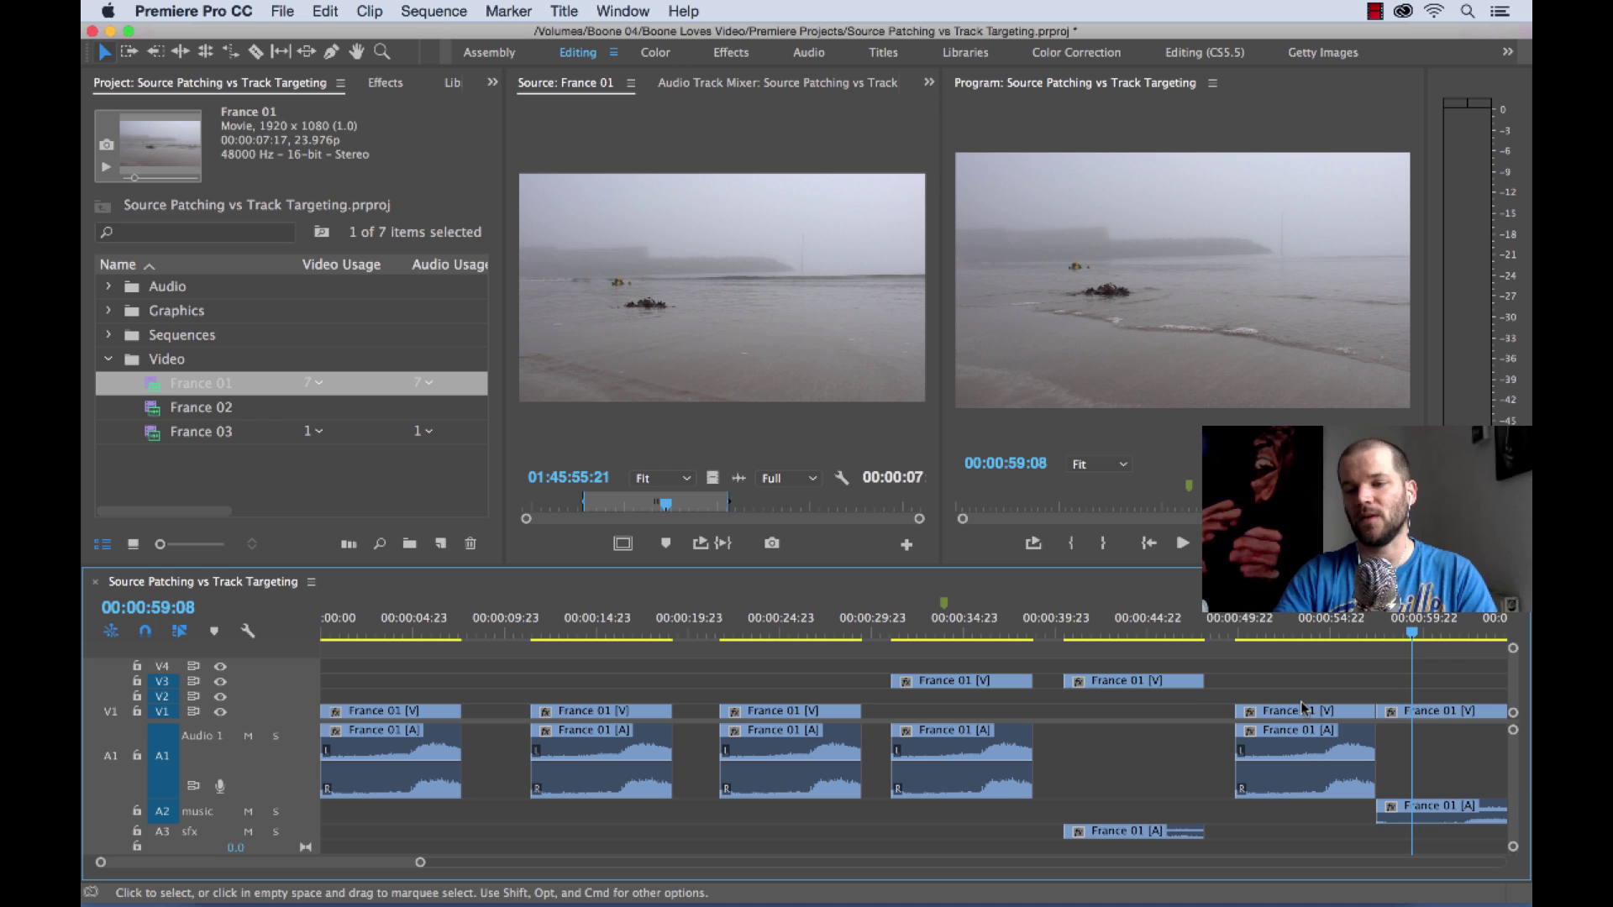
click(1434, 714)
drag(1434, 714, 1469, 714)
key(minus)
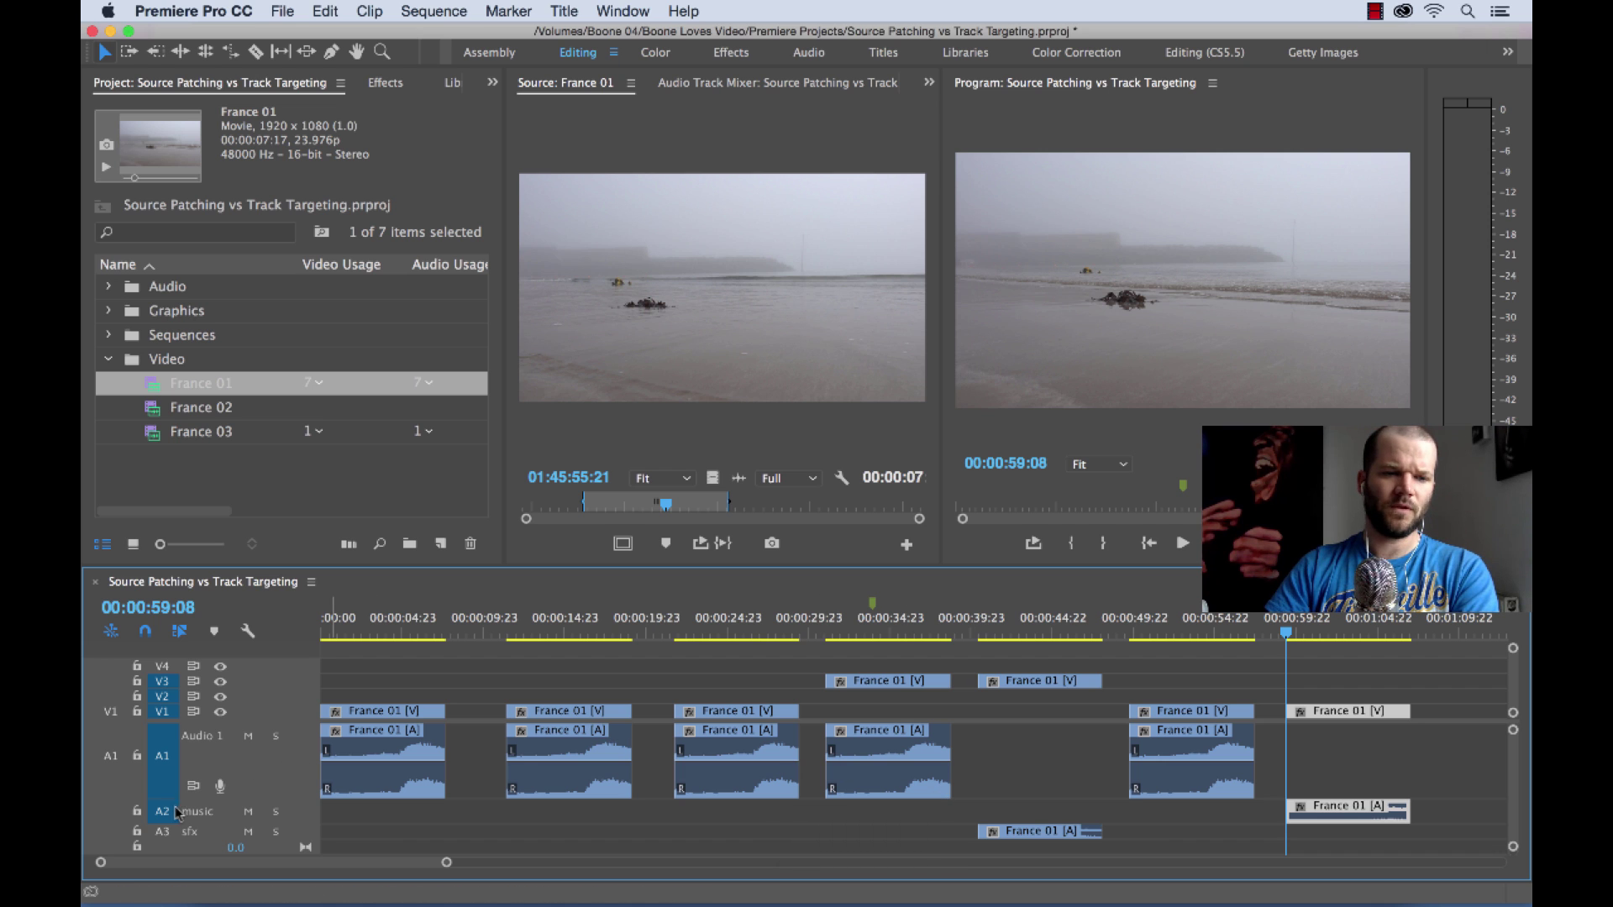
Leave only V1 and A1 targeted and step the playhead back through their edit points to 00:00:19:04
click(163, 696)
click(163, 682)
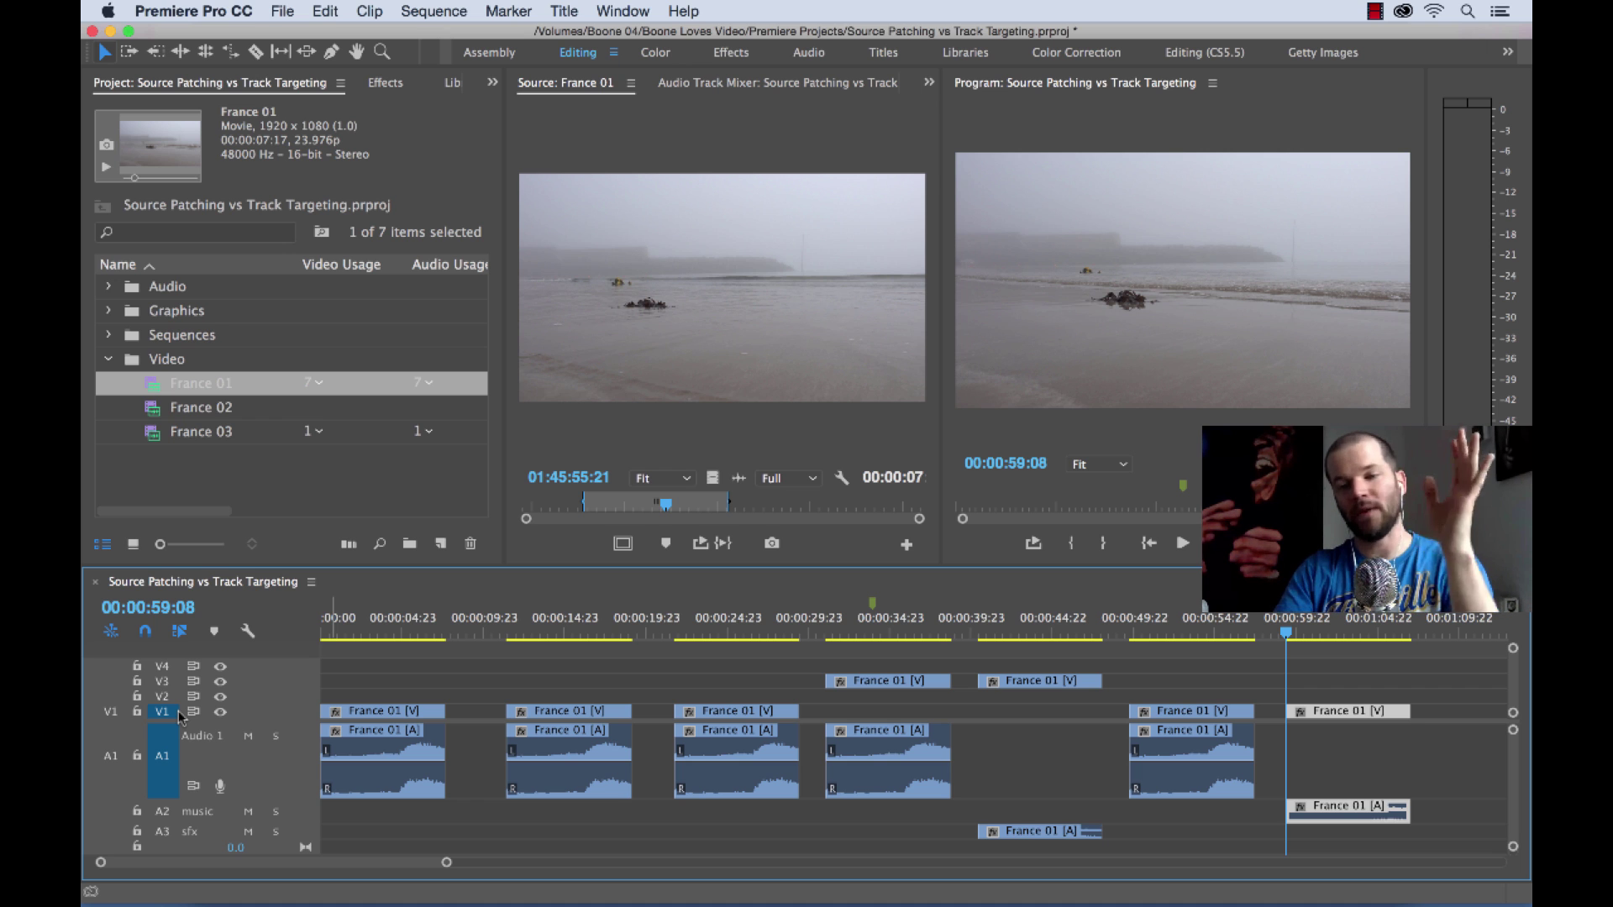
key(Up)
key(Up)
key(Up)
key(Up)
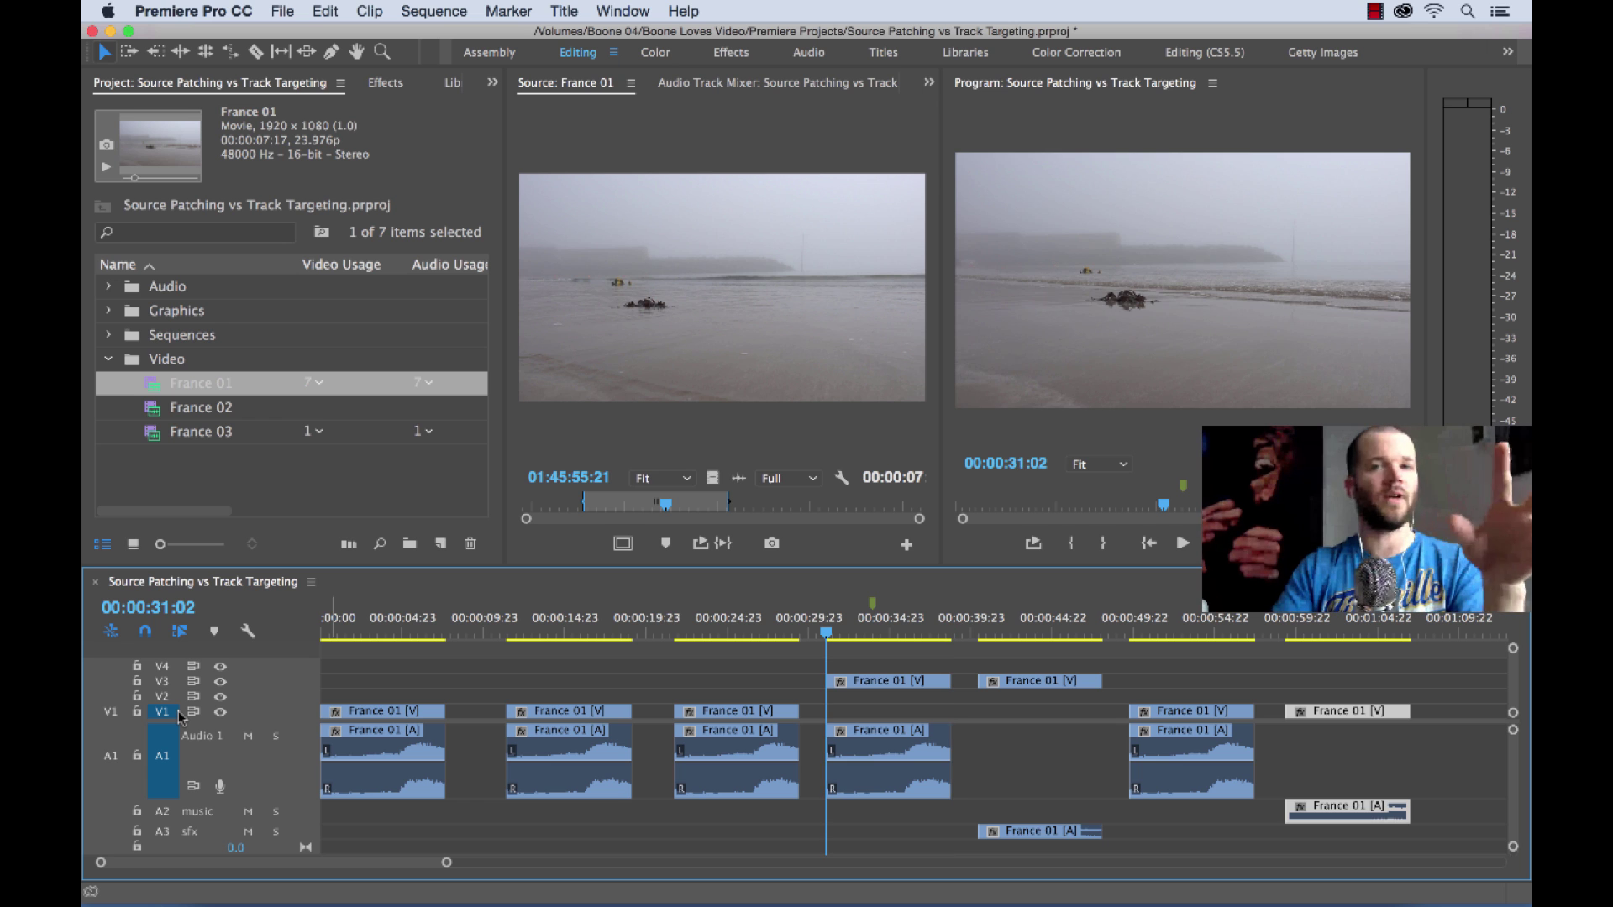
key(Up)
key(Up)
key(Up)
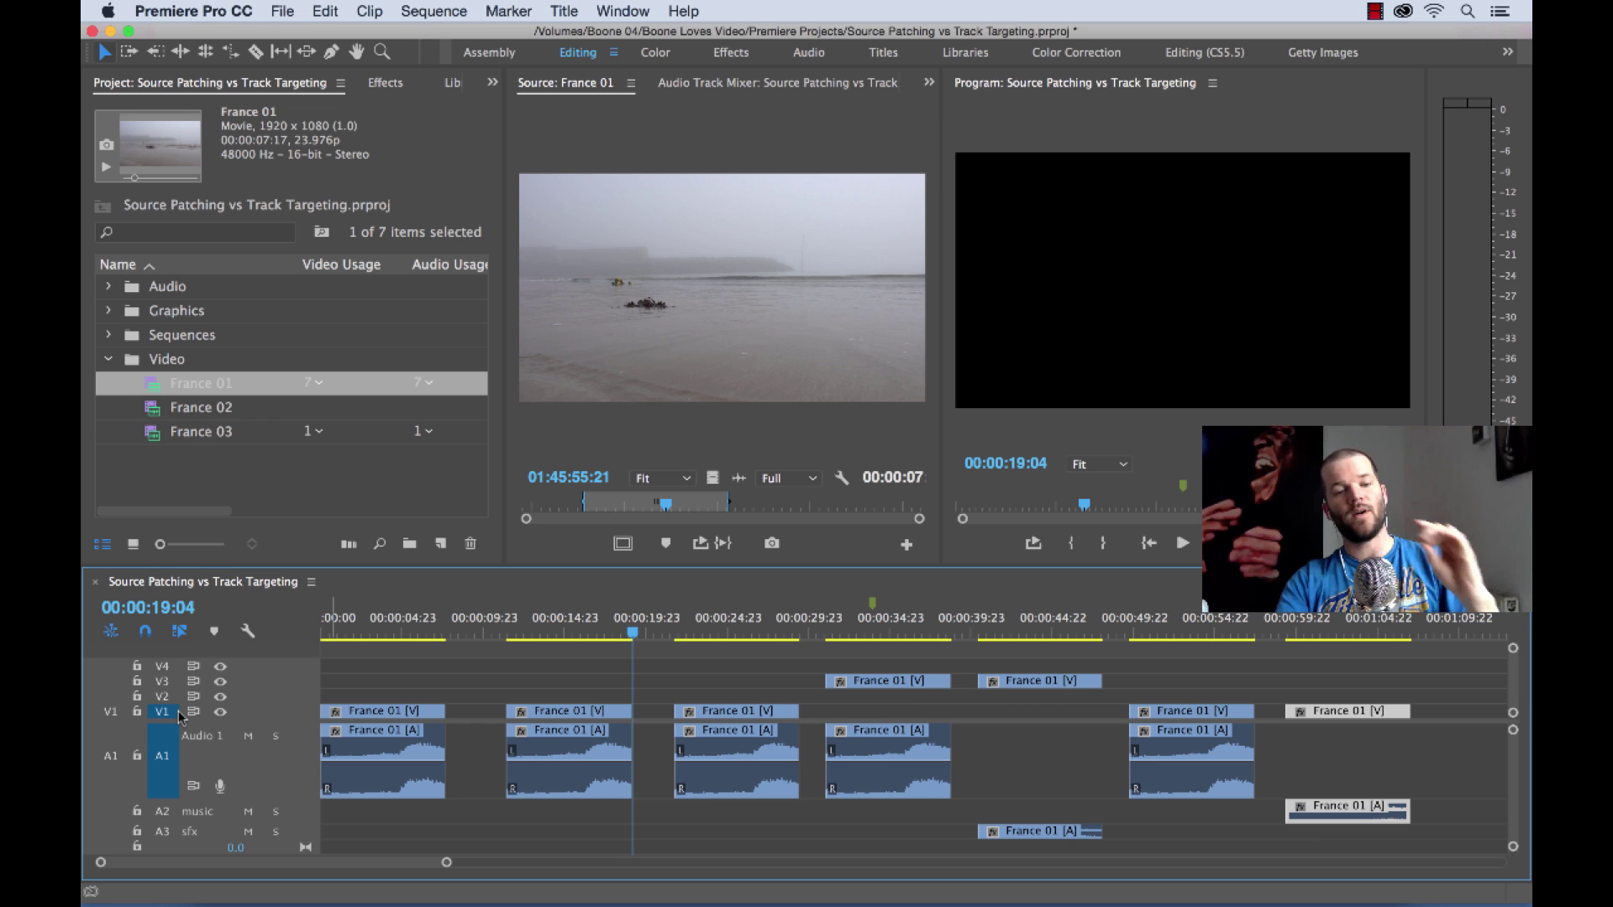
Step the playhead back through the V1 and A1 edit points to the first clip, and forward again to 00:00:31:02
key(Up)
key(Up)
key(Up)
key(Down)
key(Down)
key(Down)
key(Down)
key(Down)
key(Down)
key(Down)
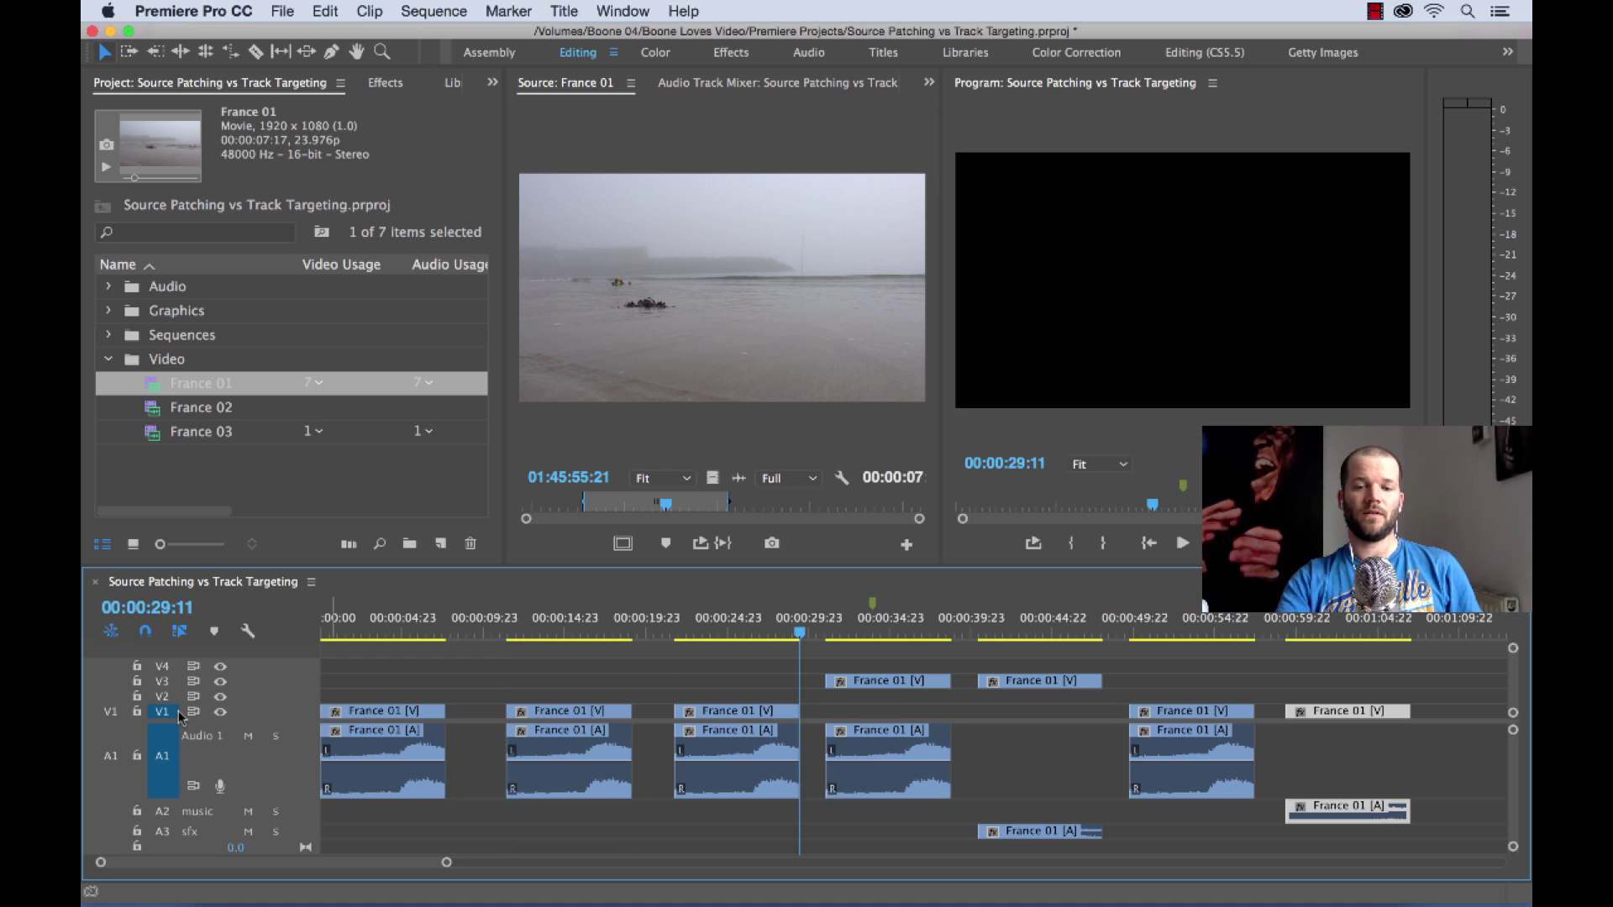
key(Down)
key(Up)
key(Up)
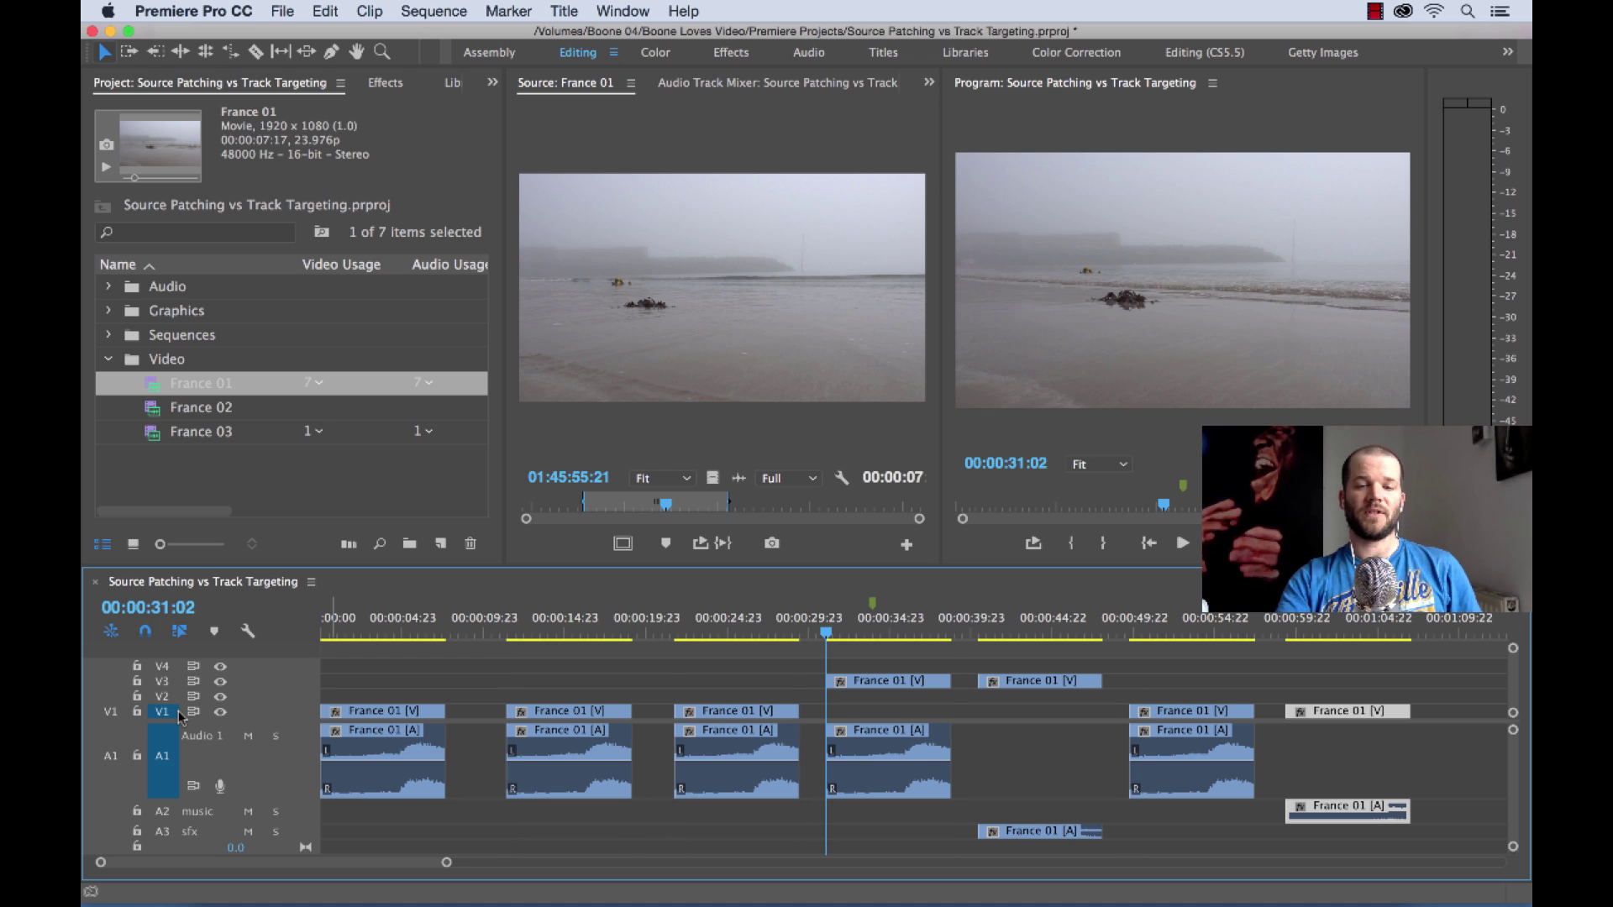
Step the playhead back and forth through the V1 and A1 edit points beyond 00:00:31:02, stopping at the last clip's start at 00:00:59:08
key(Down)
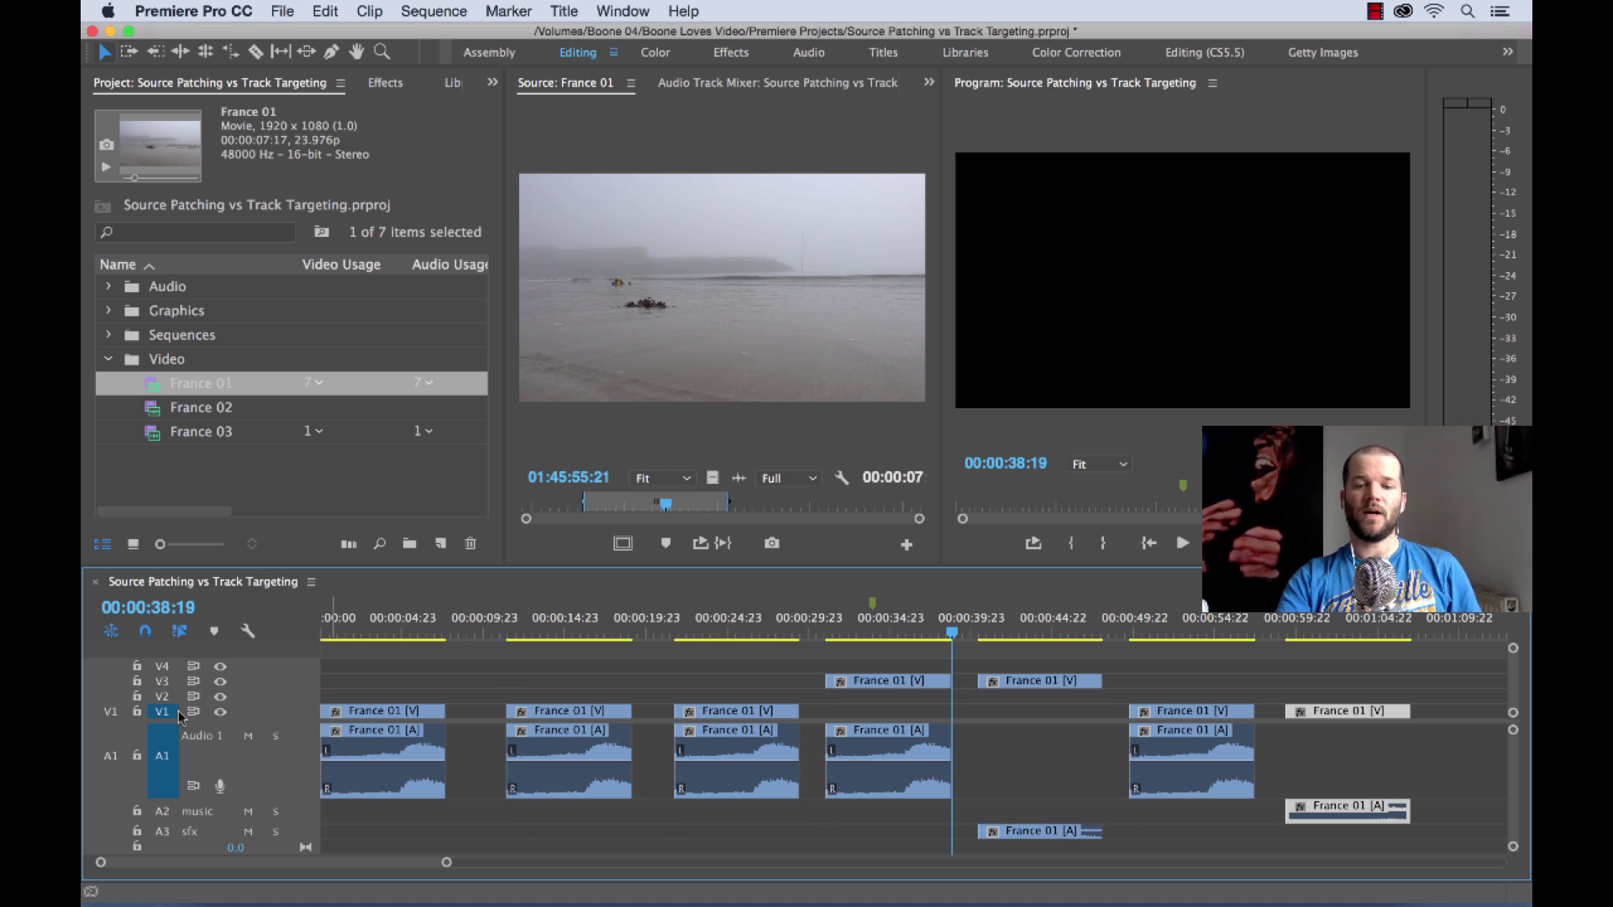
key(Down)
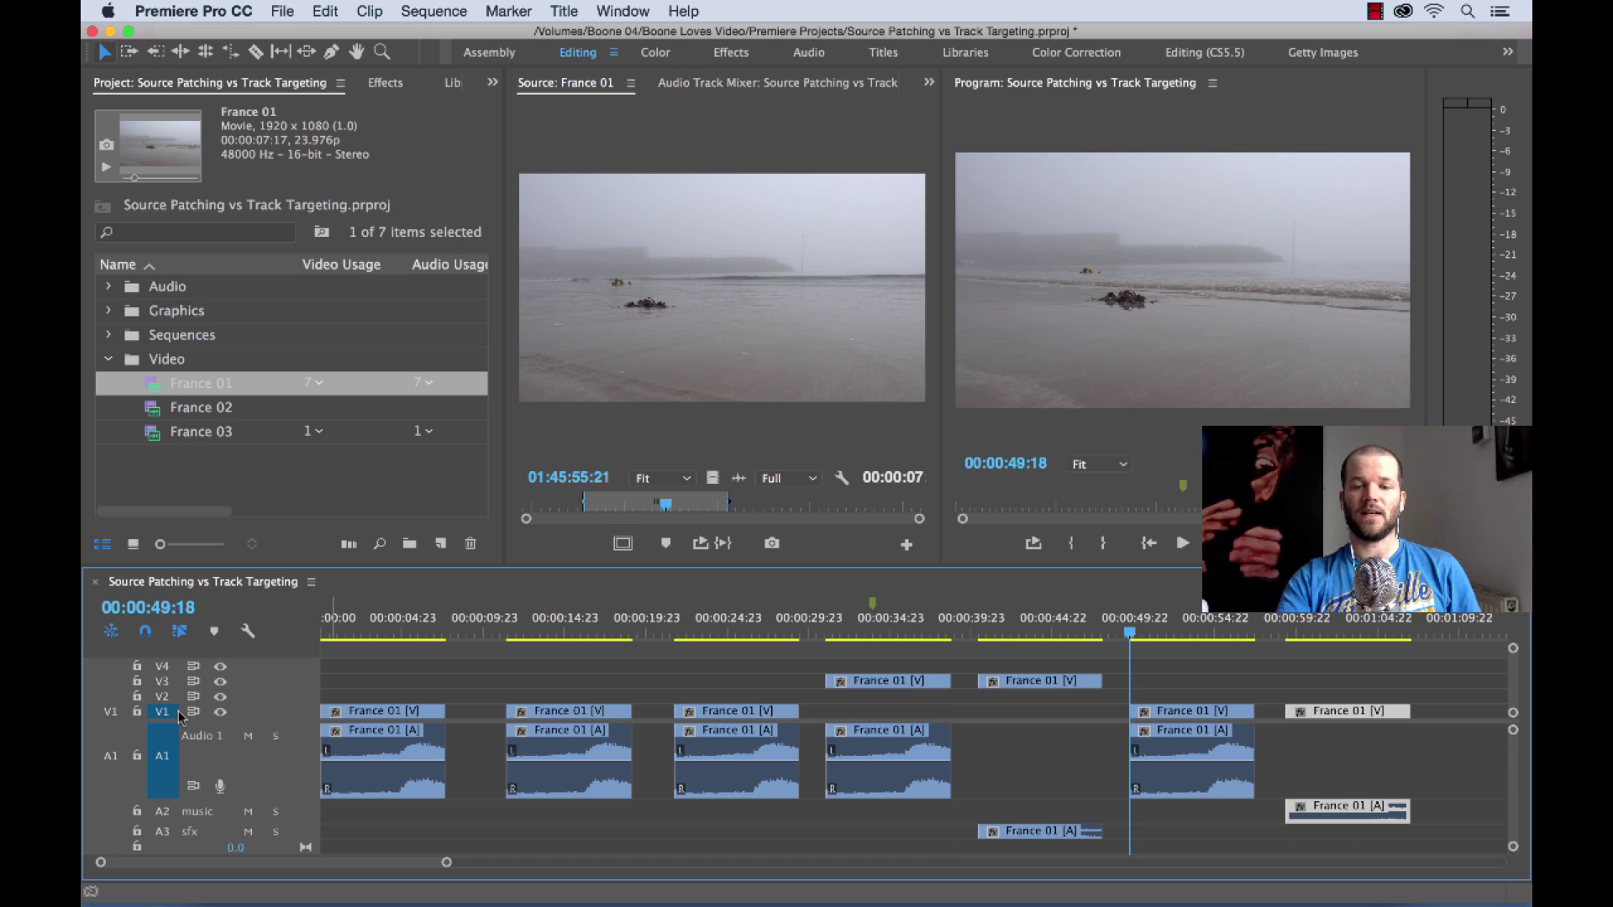
key(Up)
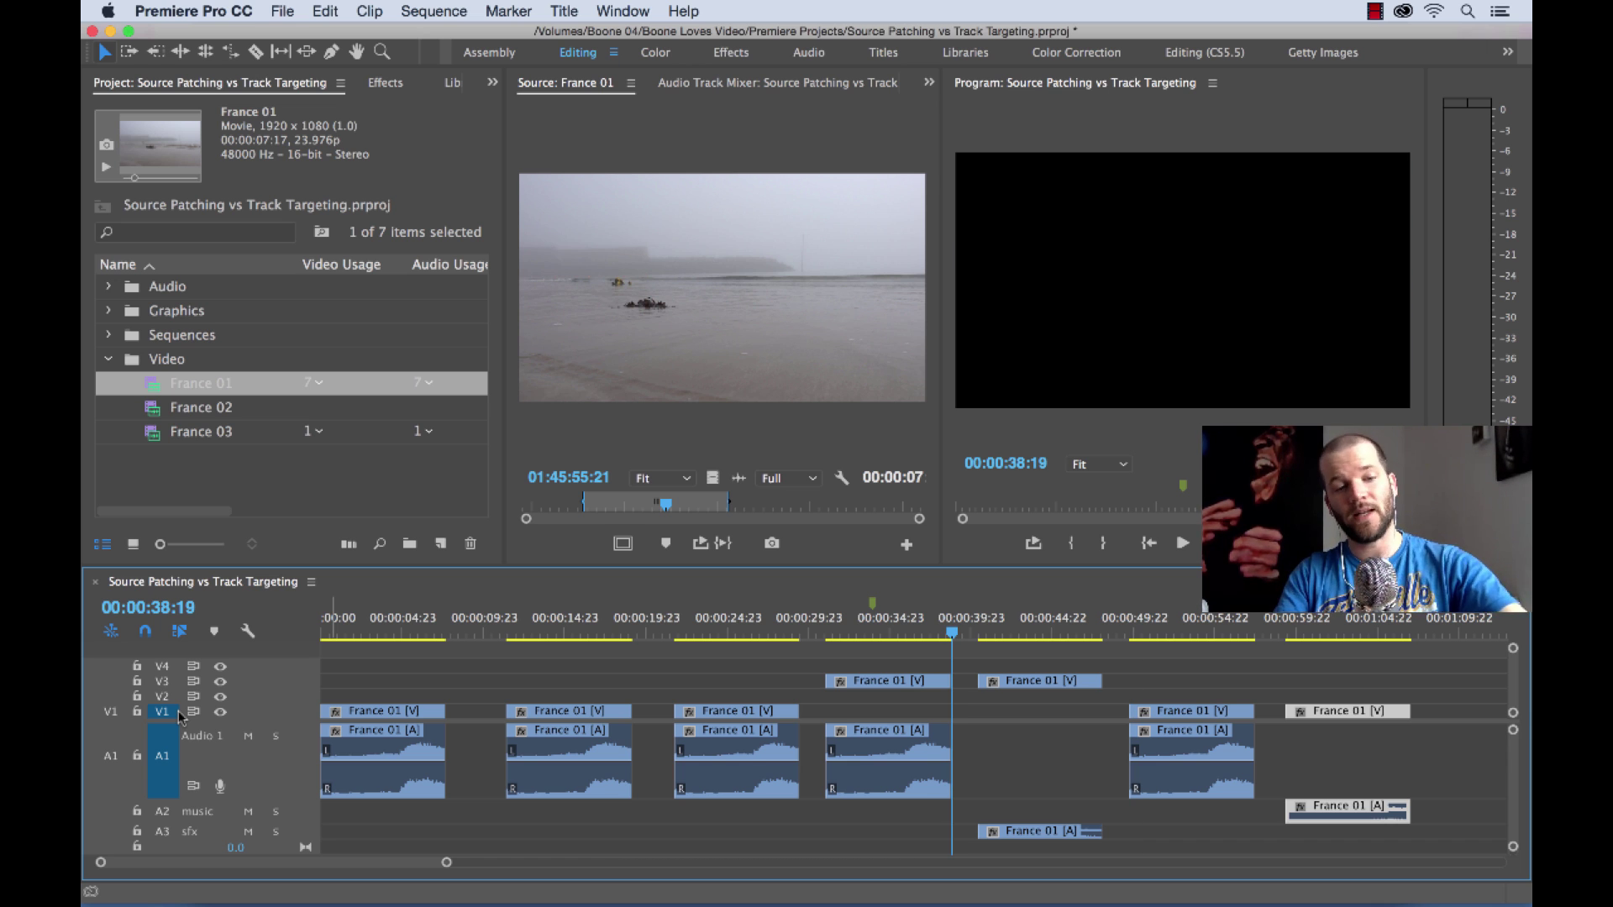
key(Down)
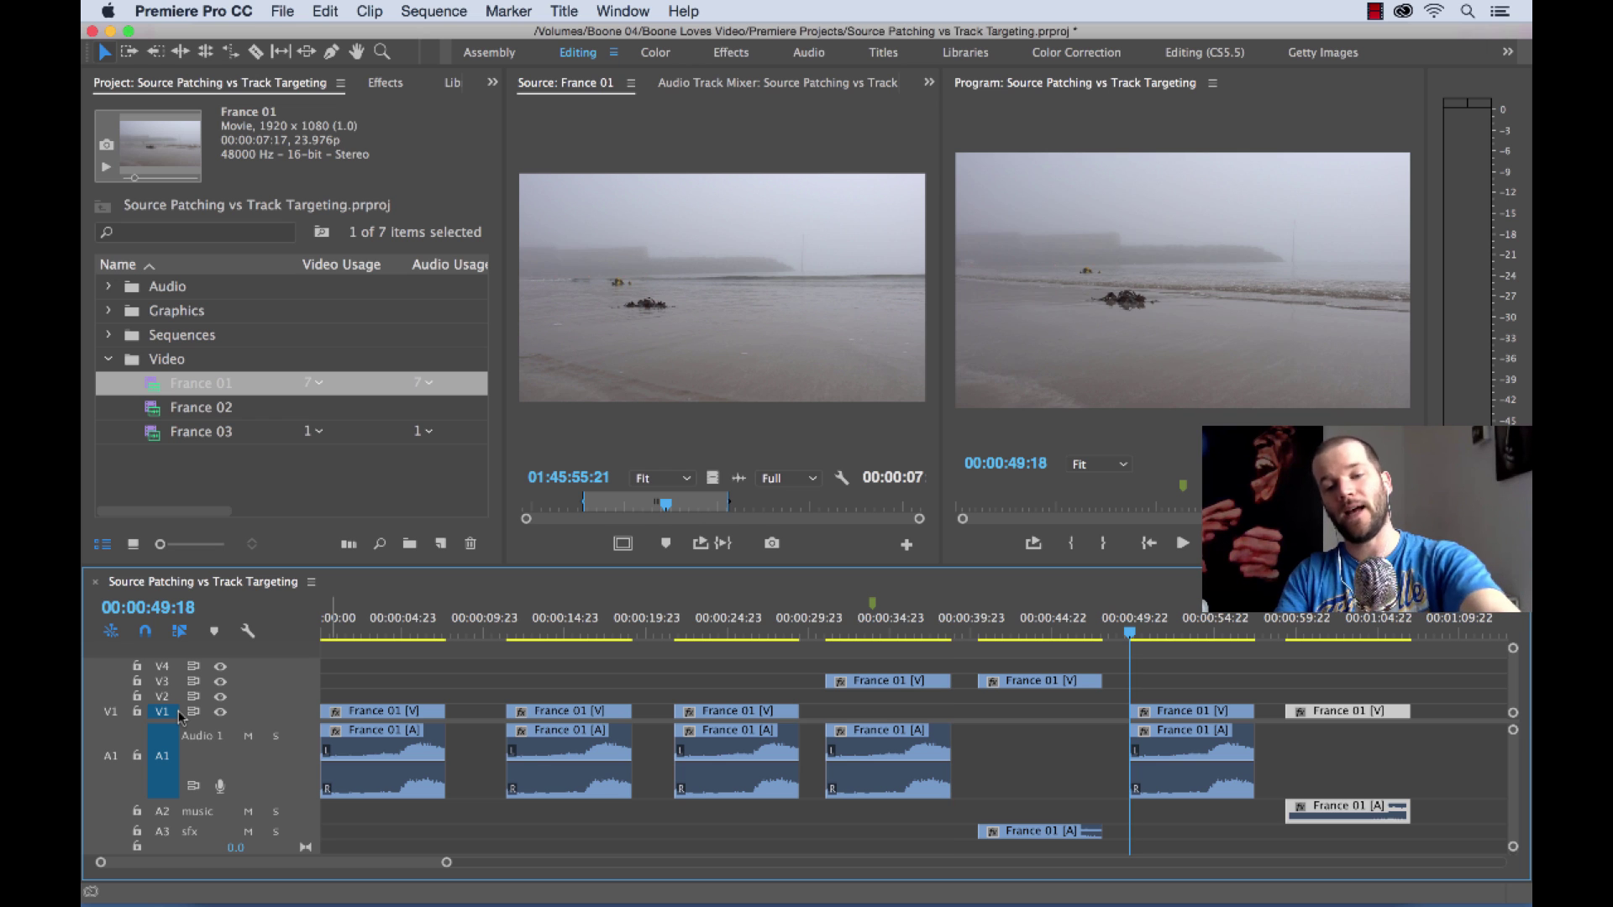
key(Up)
key(Down)
key(Down)
key(Down)
key(Down)
key(Up)
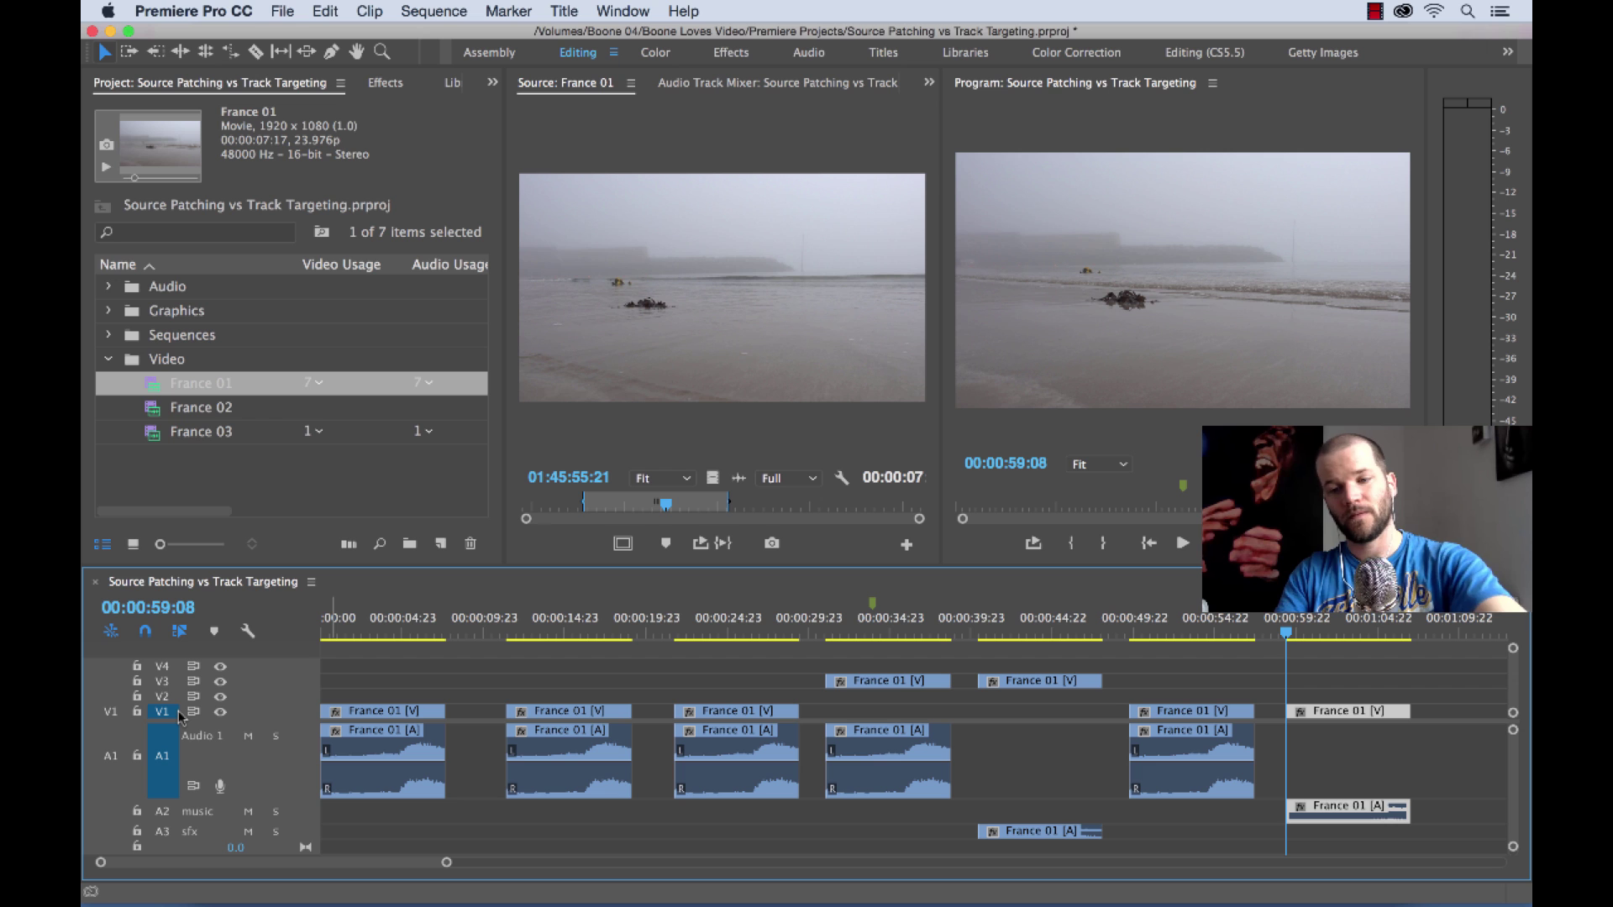
Step the playhead back to 00:00:38:19 and forward across the gap on V1 and A1 to 00:00:49:18
key(Down)
key(Up)
key(Up)
key(Up)
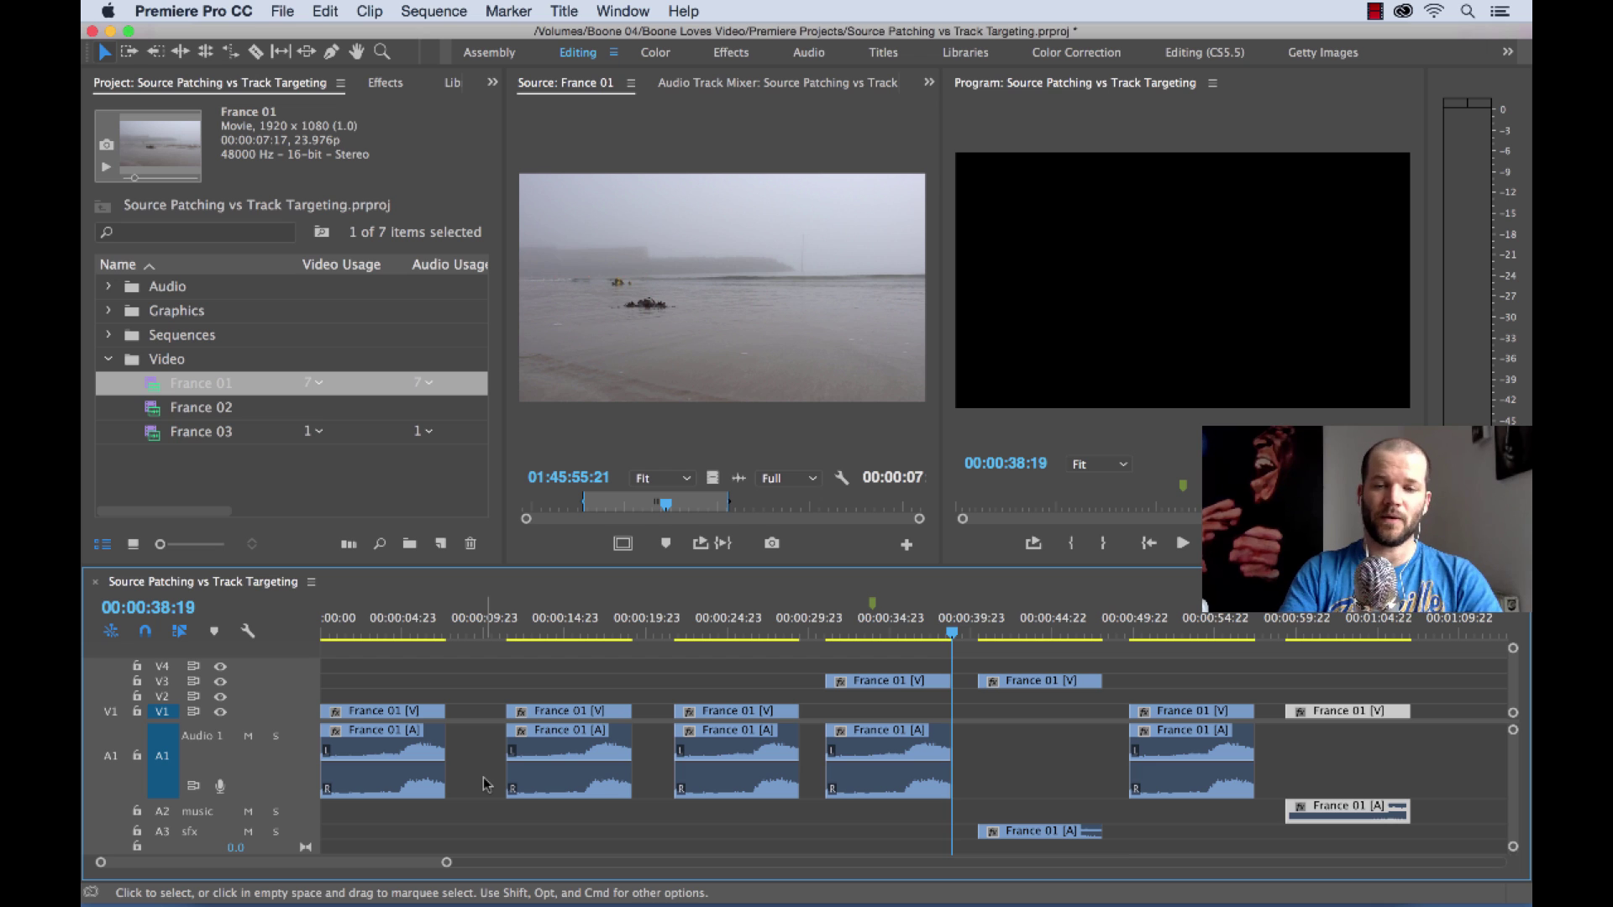
key(Down)
key(Up)
key(Down)
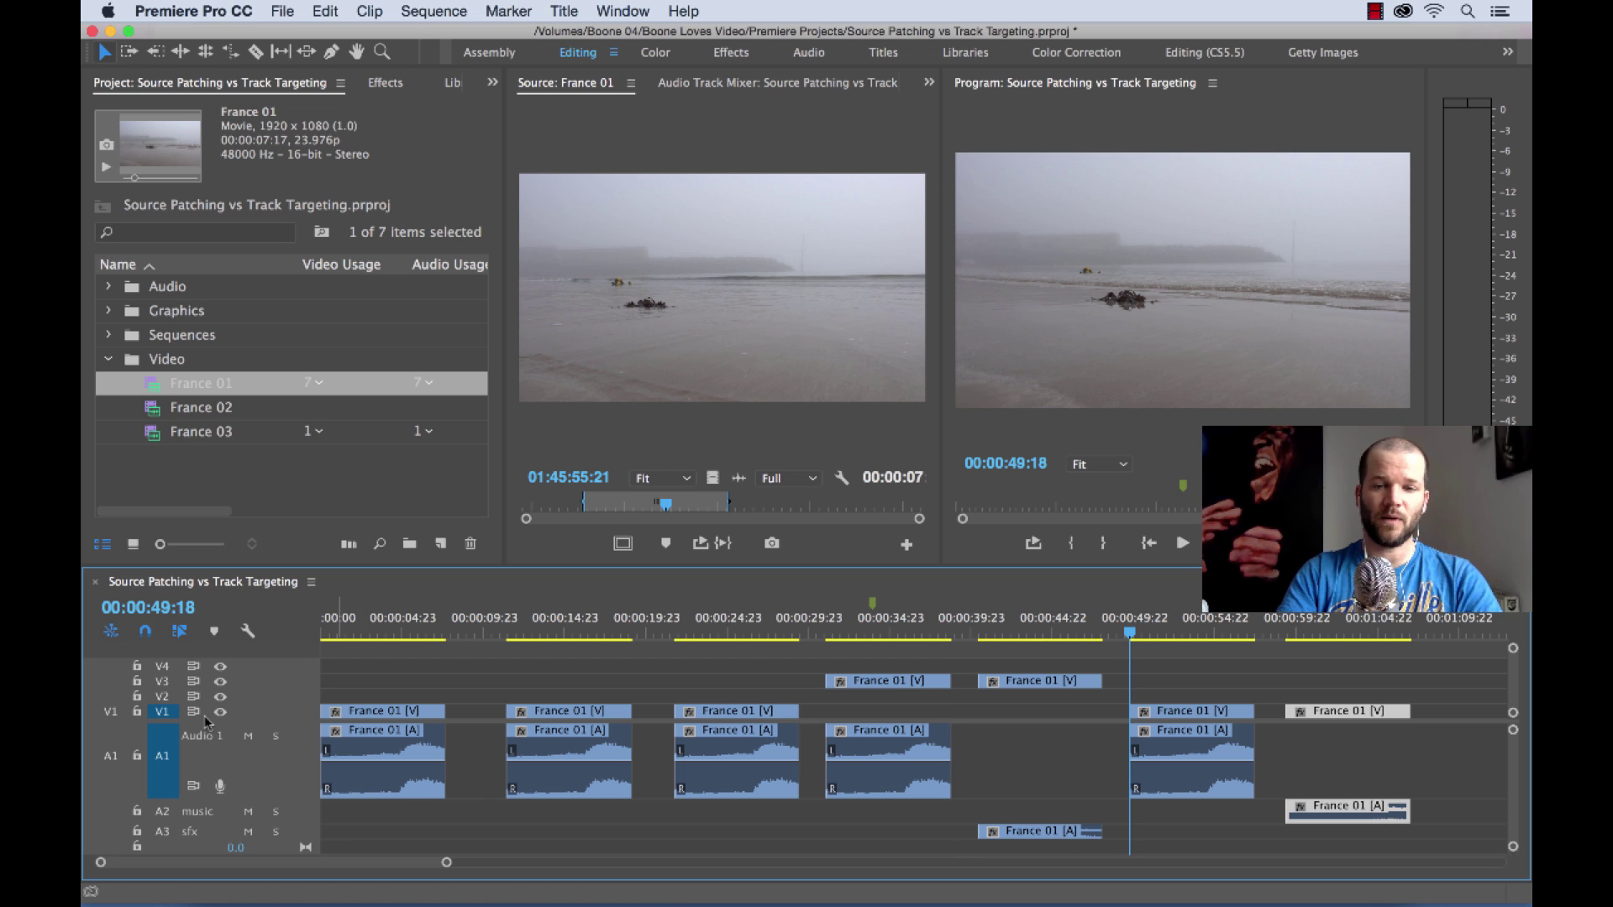
Target V3 alongside V1 and A1, and step the playhead back through the edit points of all three to 00:00:31:02
click(166, 682)
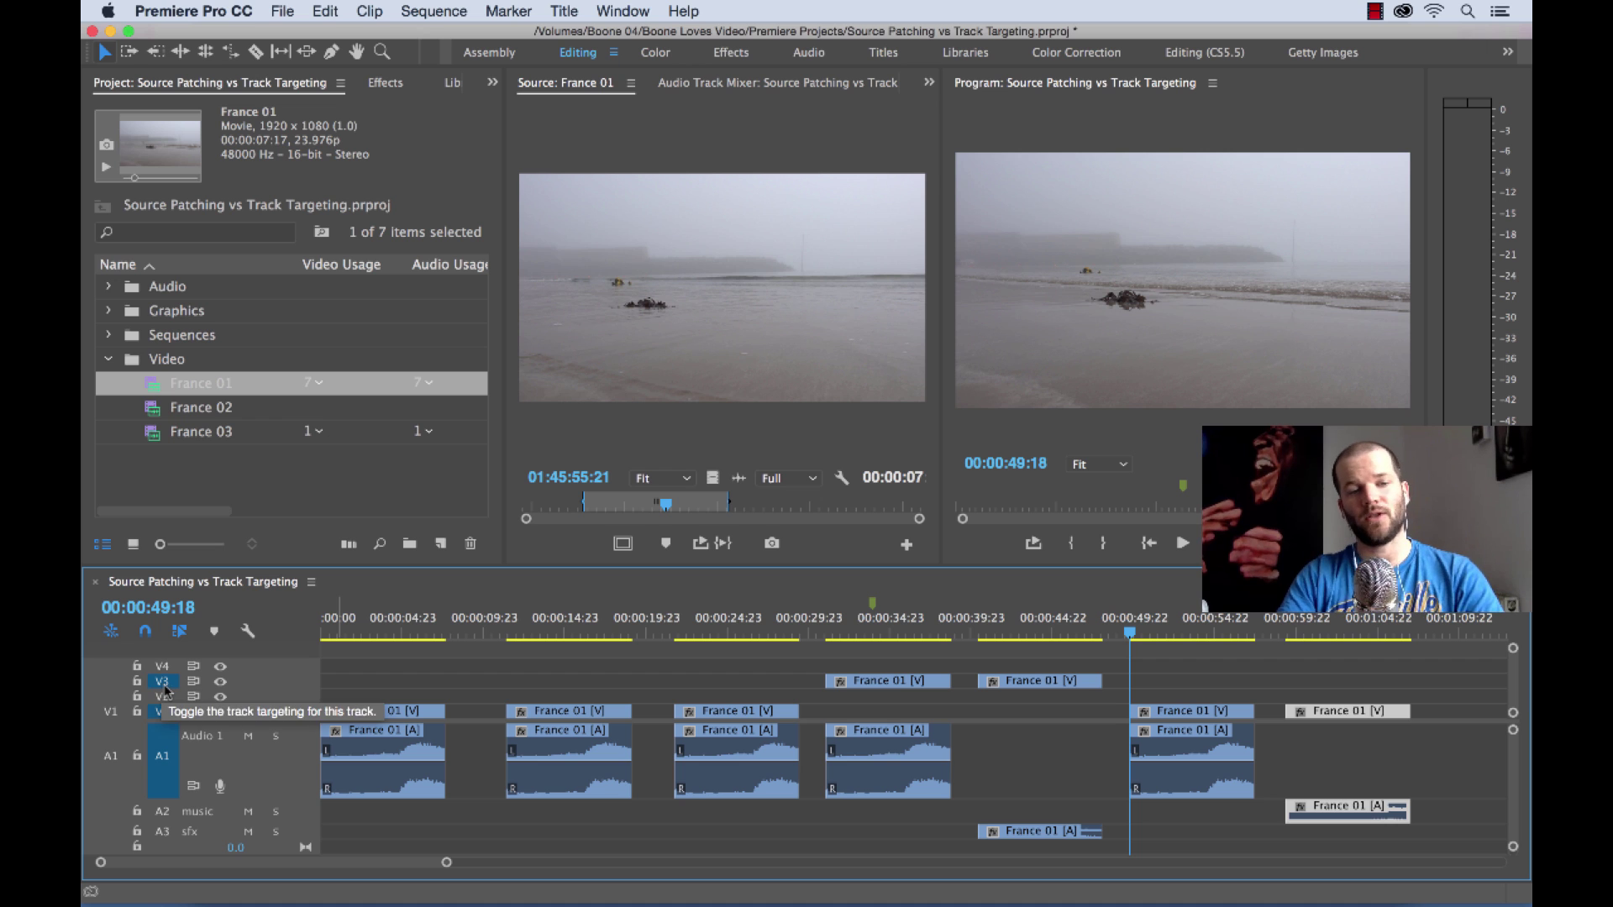
key(Up)
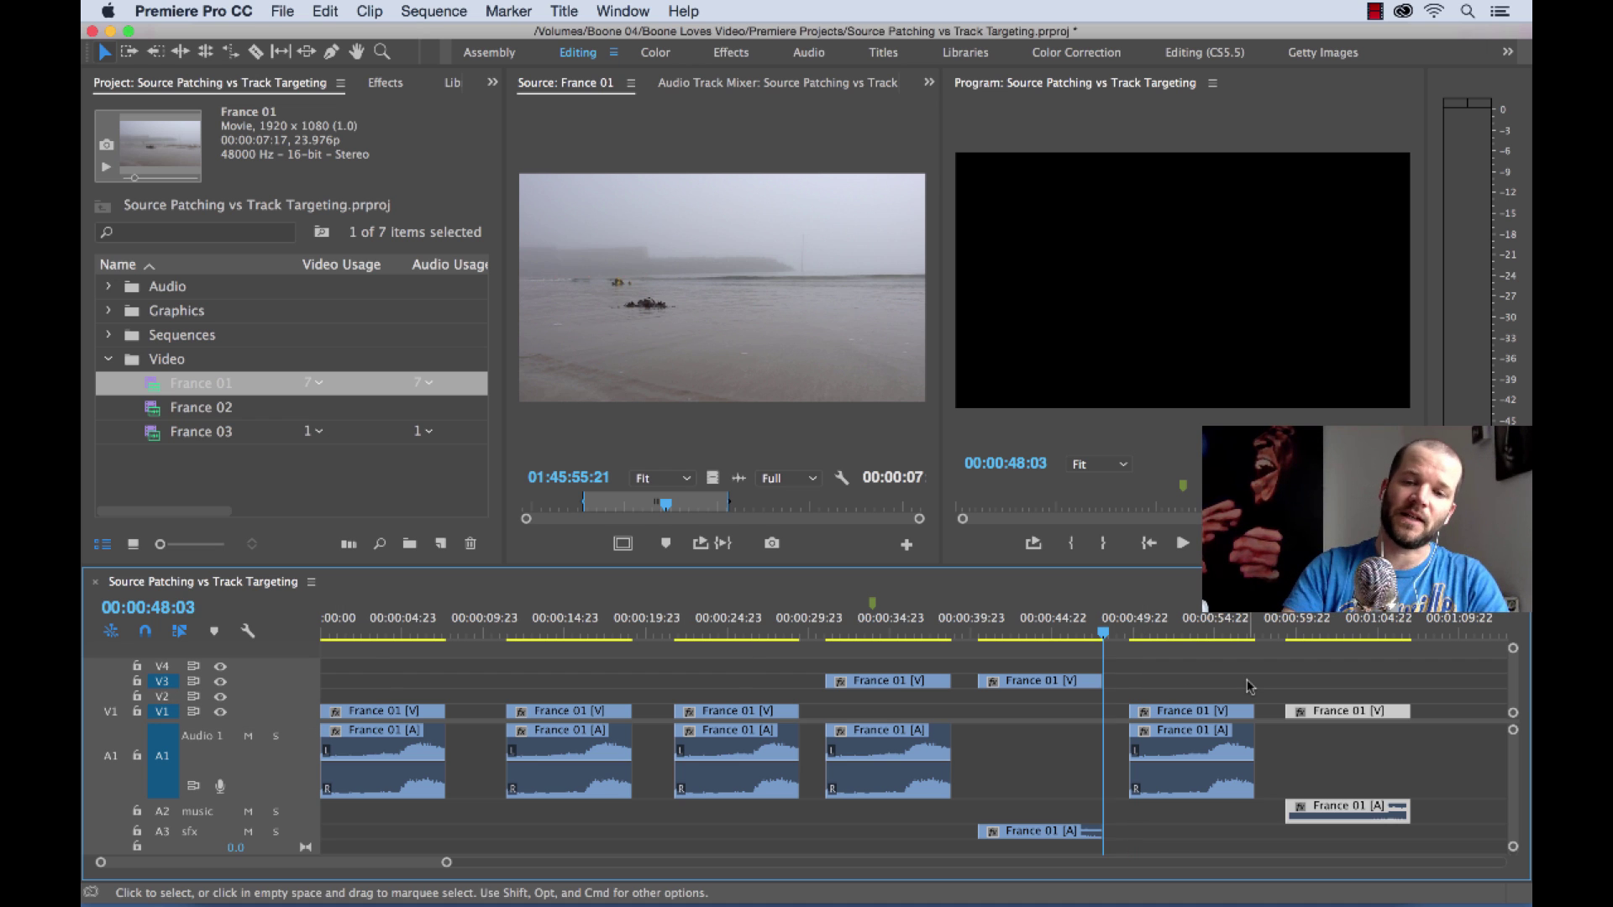
key(Up)
key(Up)
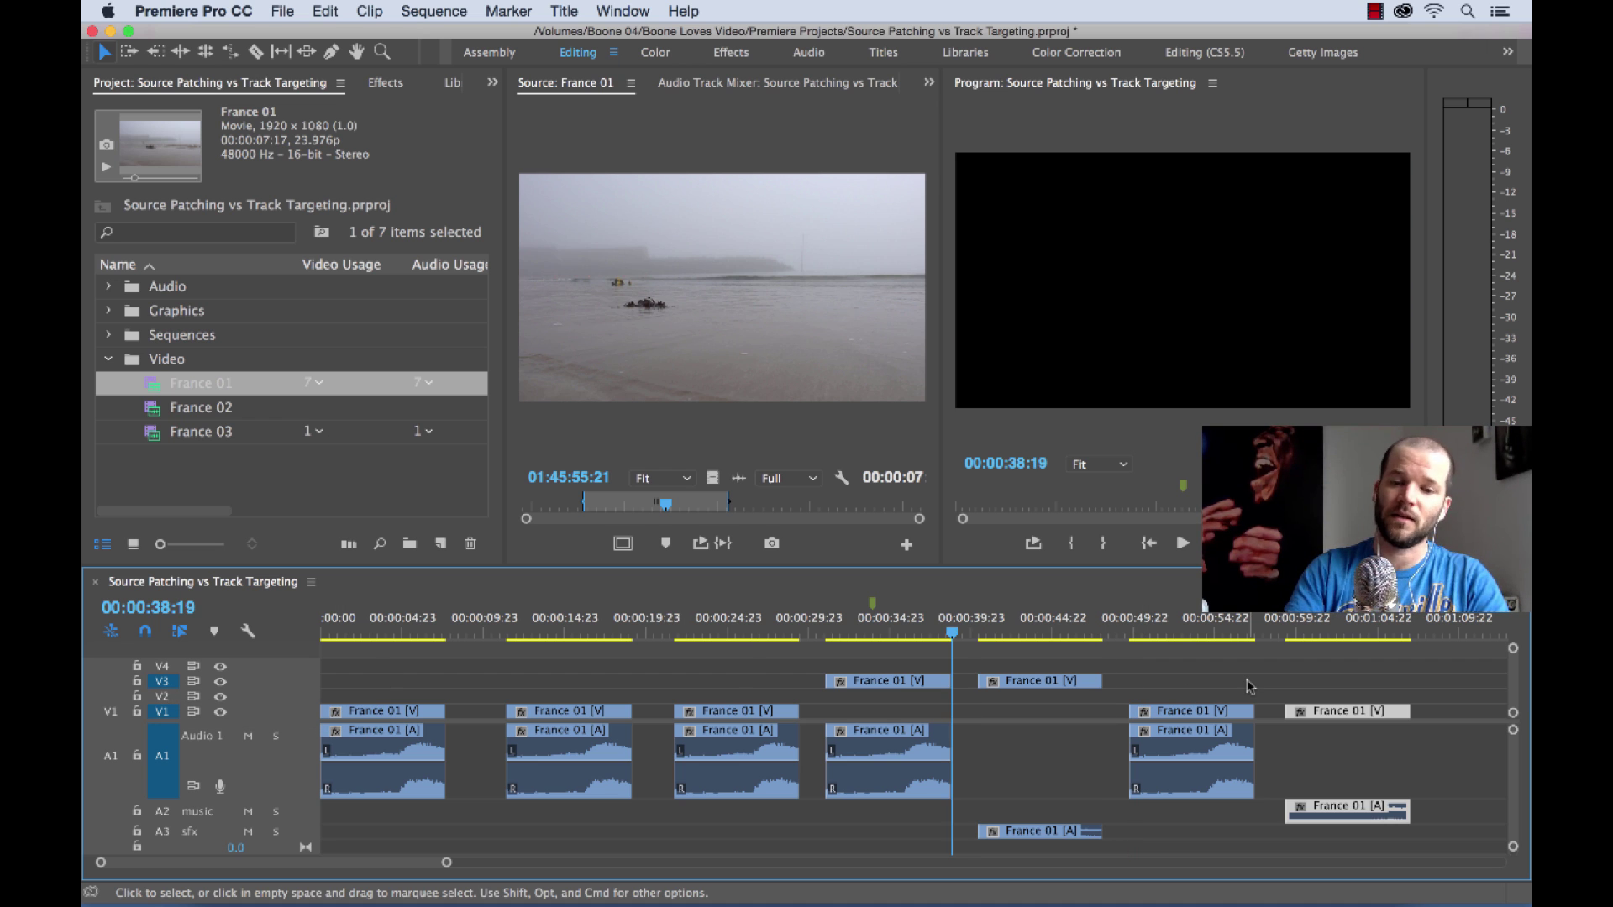
key(Up)
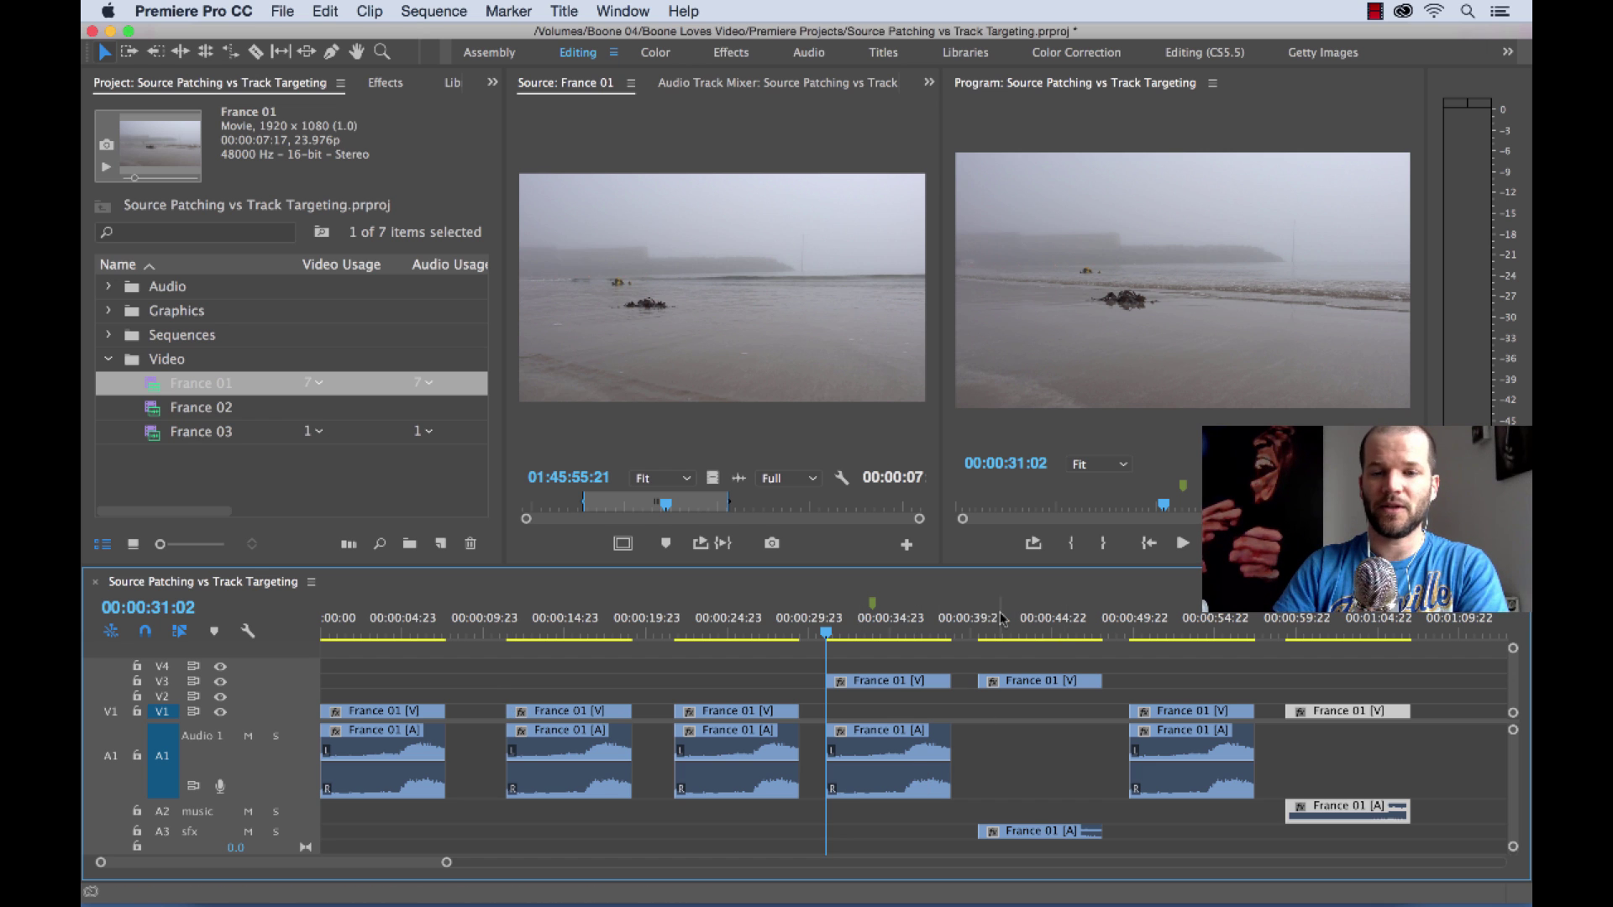
Close all clips in the Source monitor, and match frame the third France 01 clip on V1 at 00:00:25:04
click(631, 83)
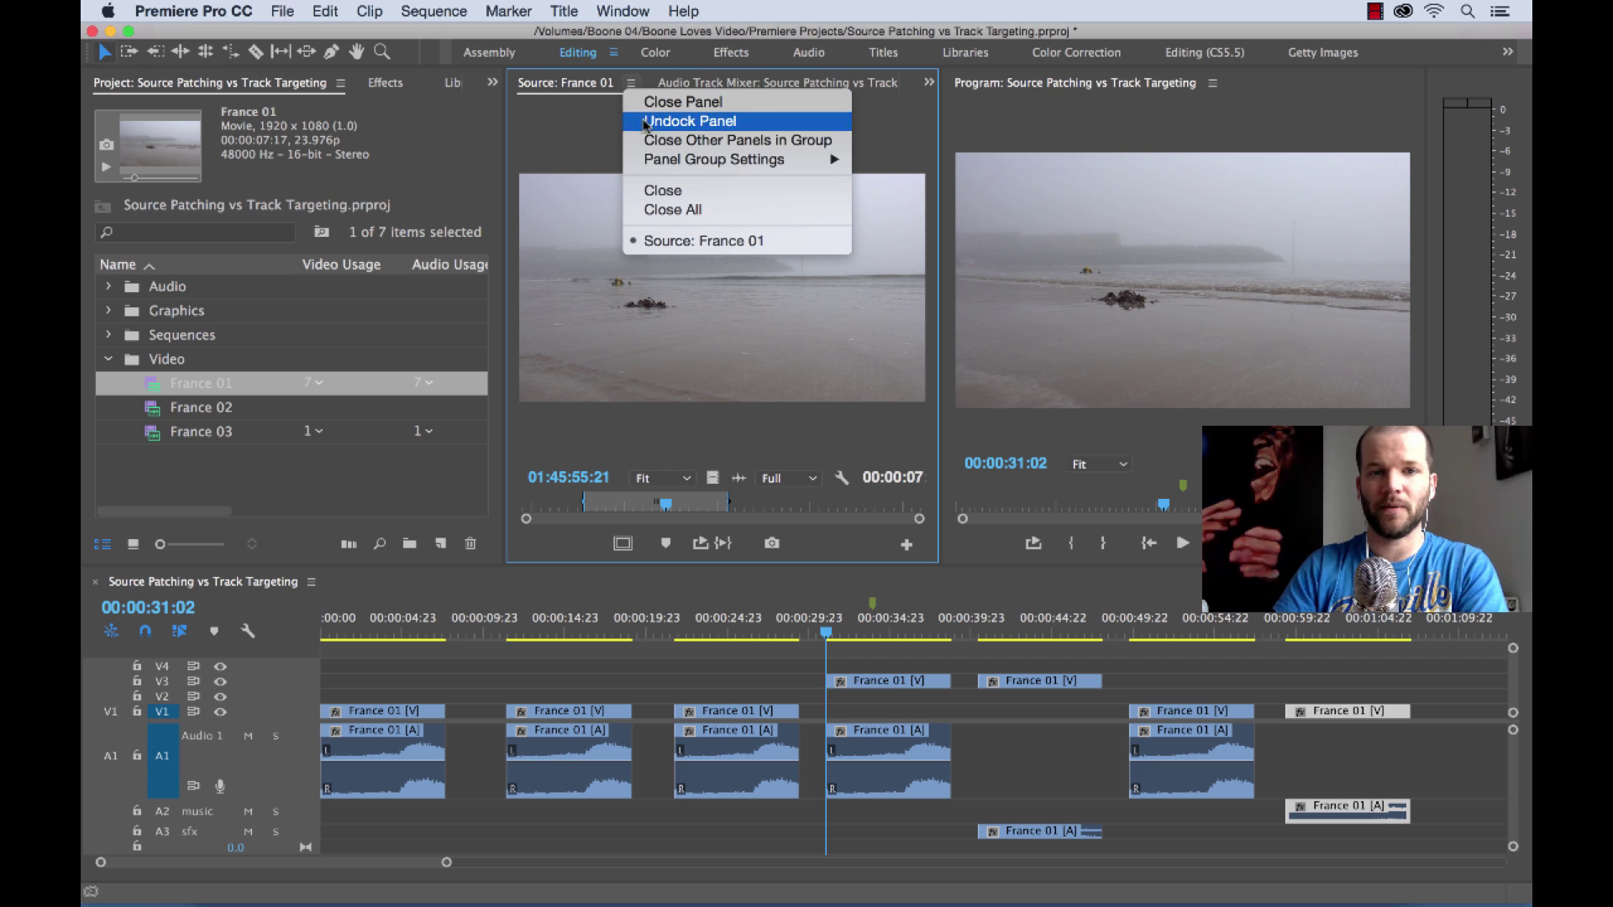
click(669, 210)
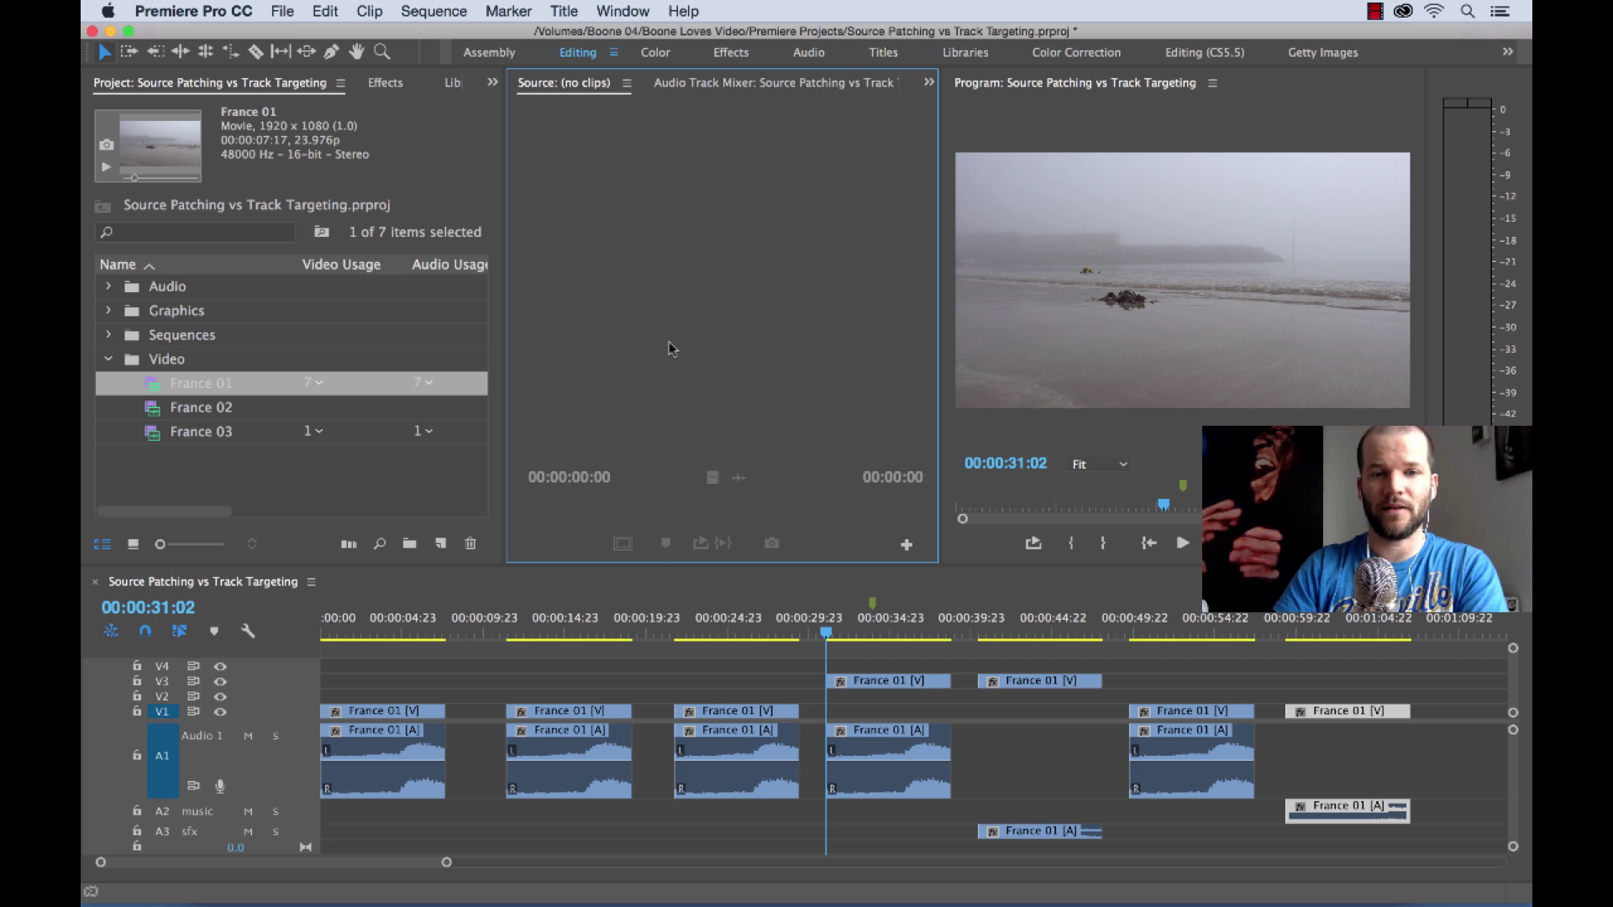
click(736, 619)
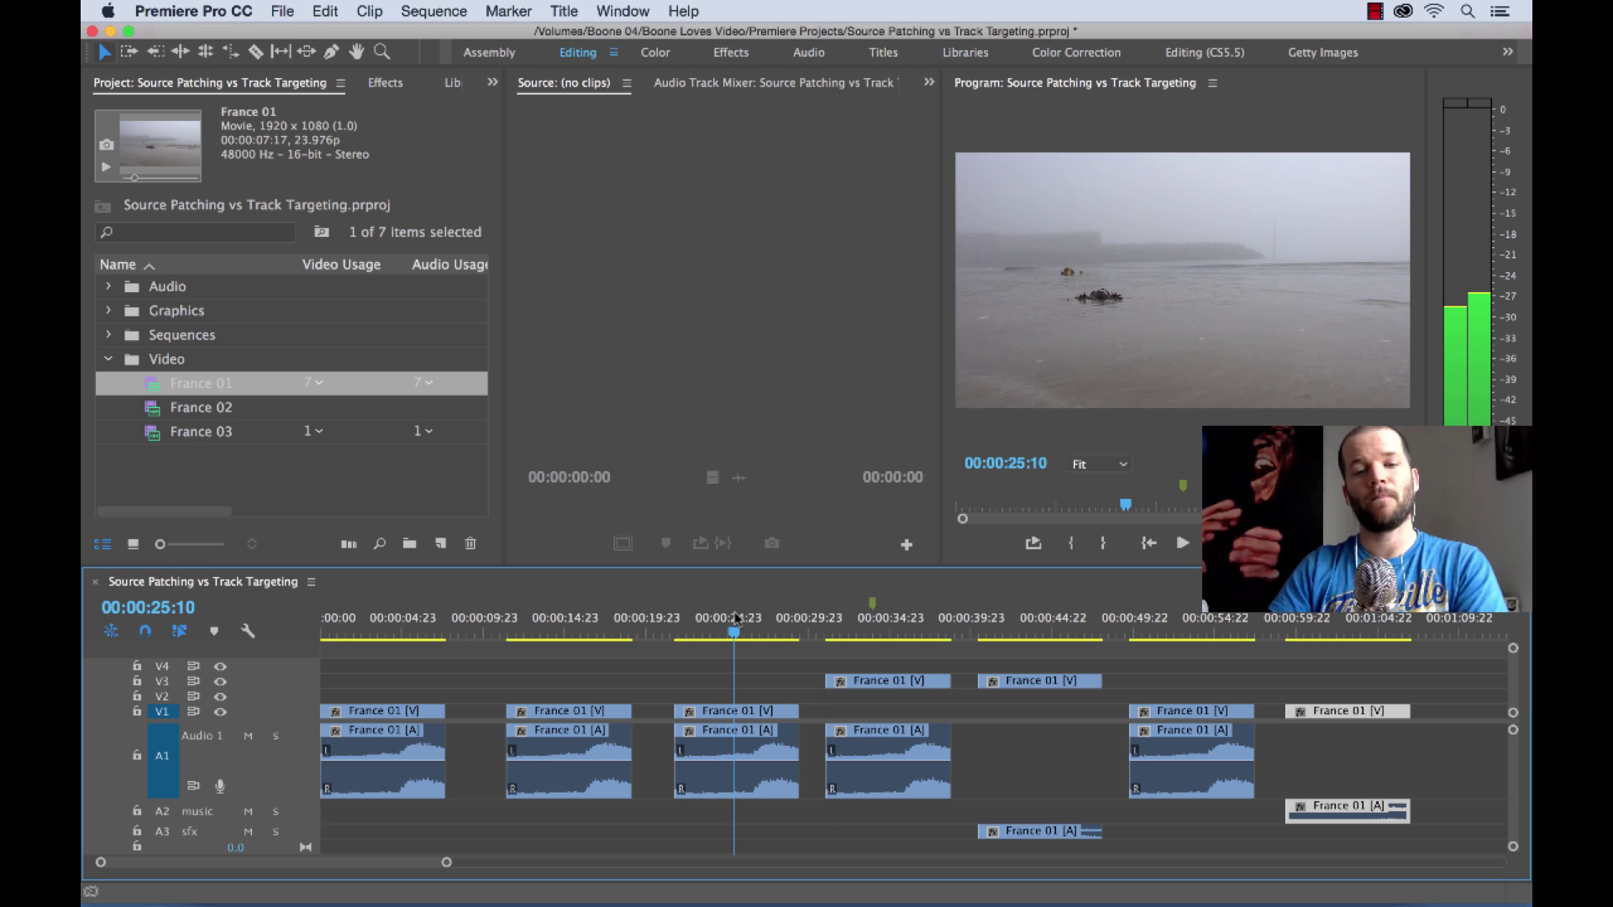
drag(736, 619, 732, 621)
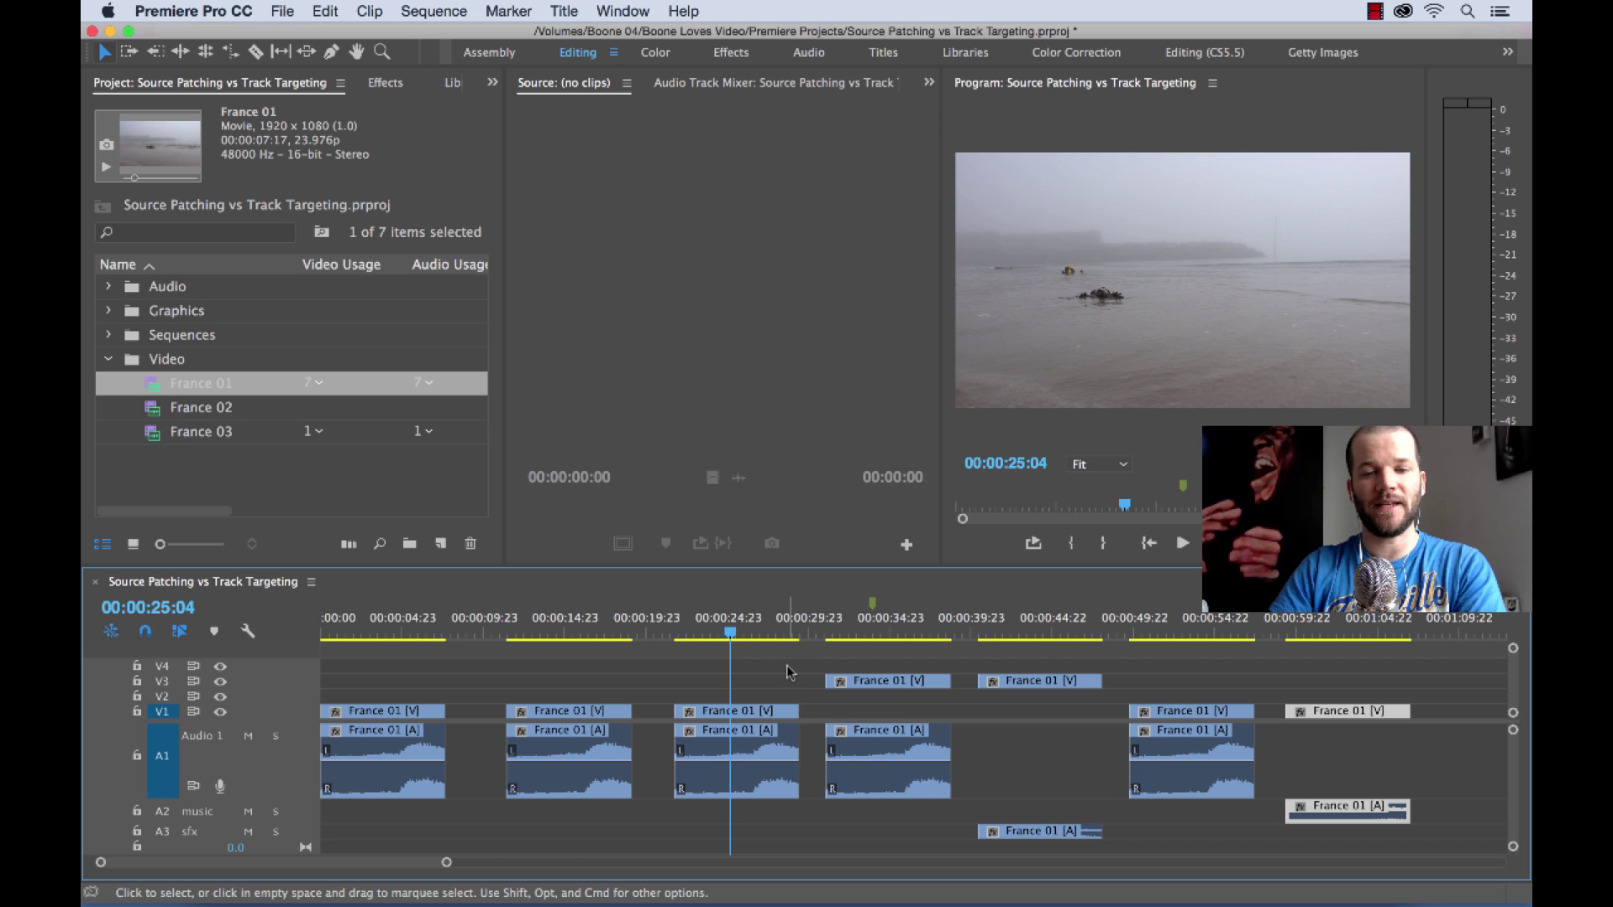
click(790, 672)
key(=)
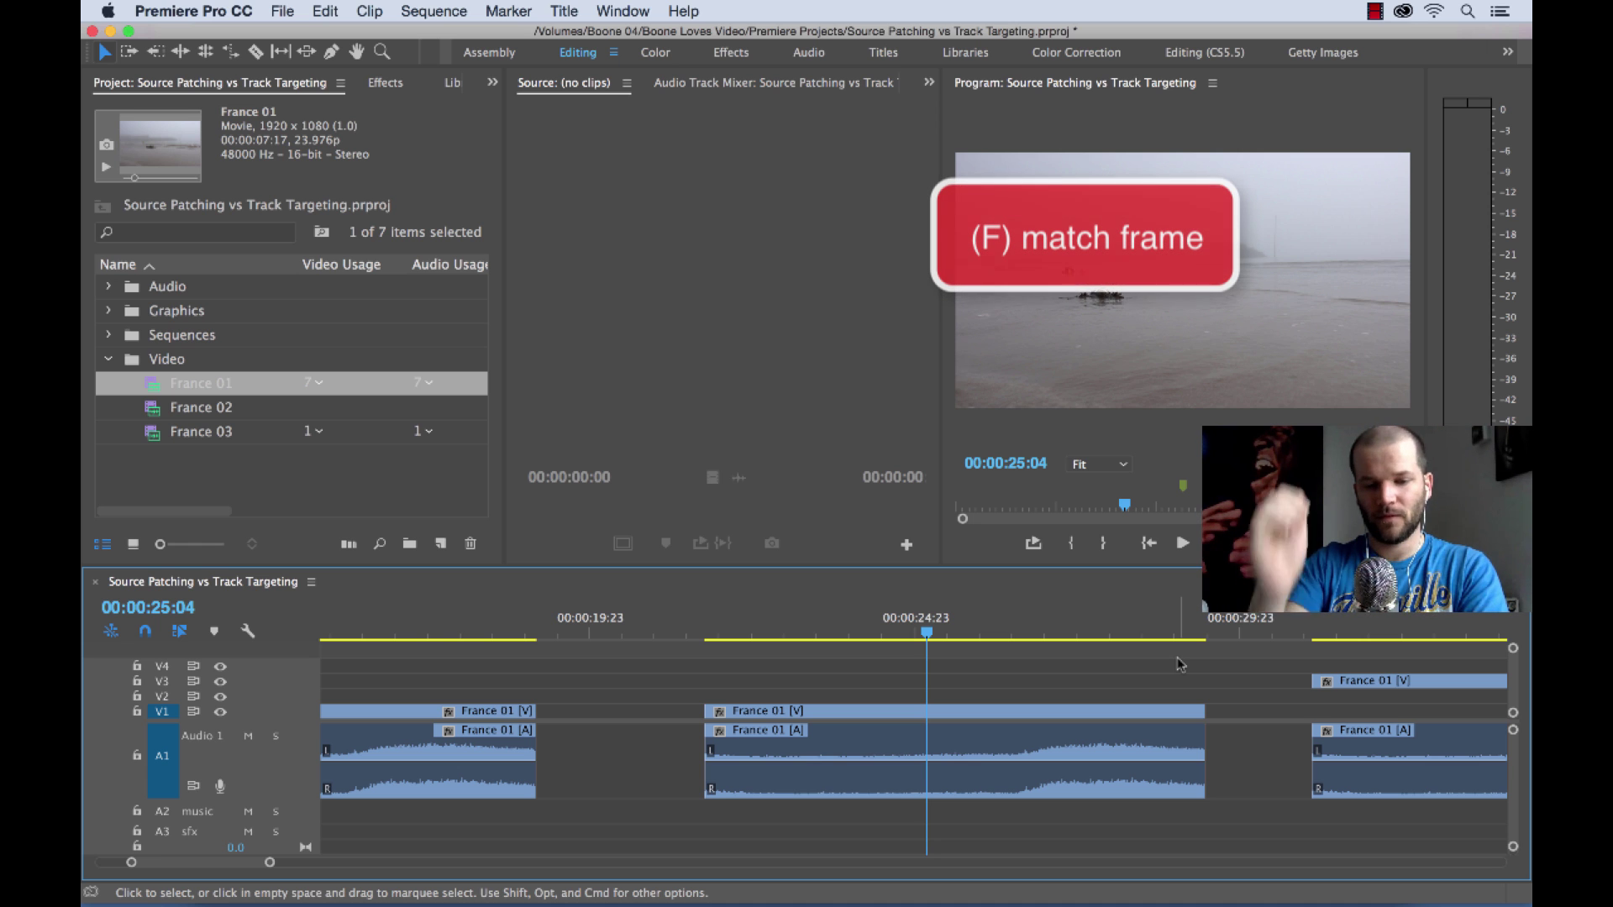
key(f)
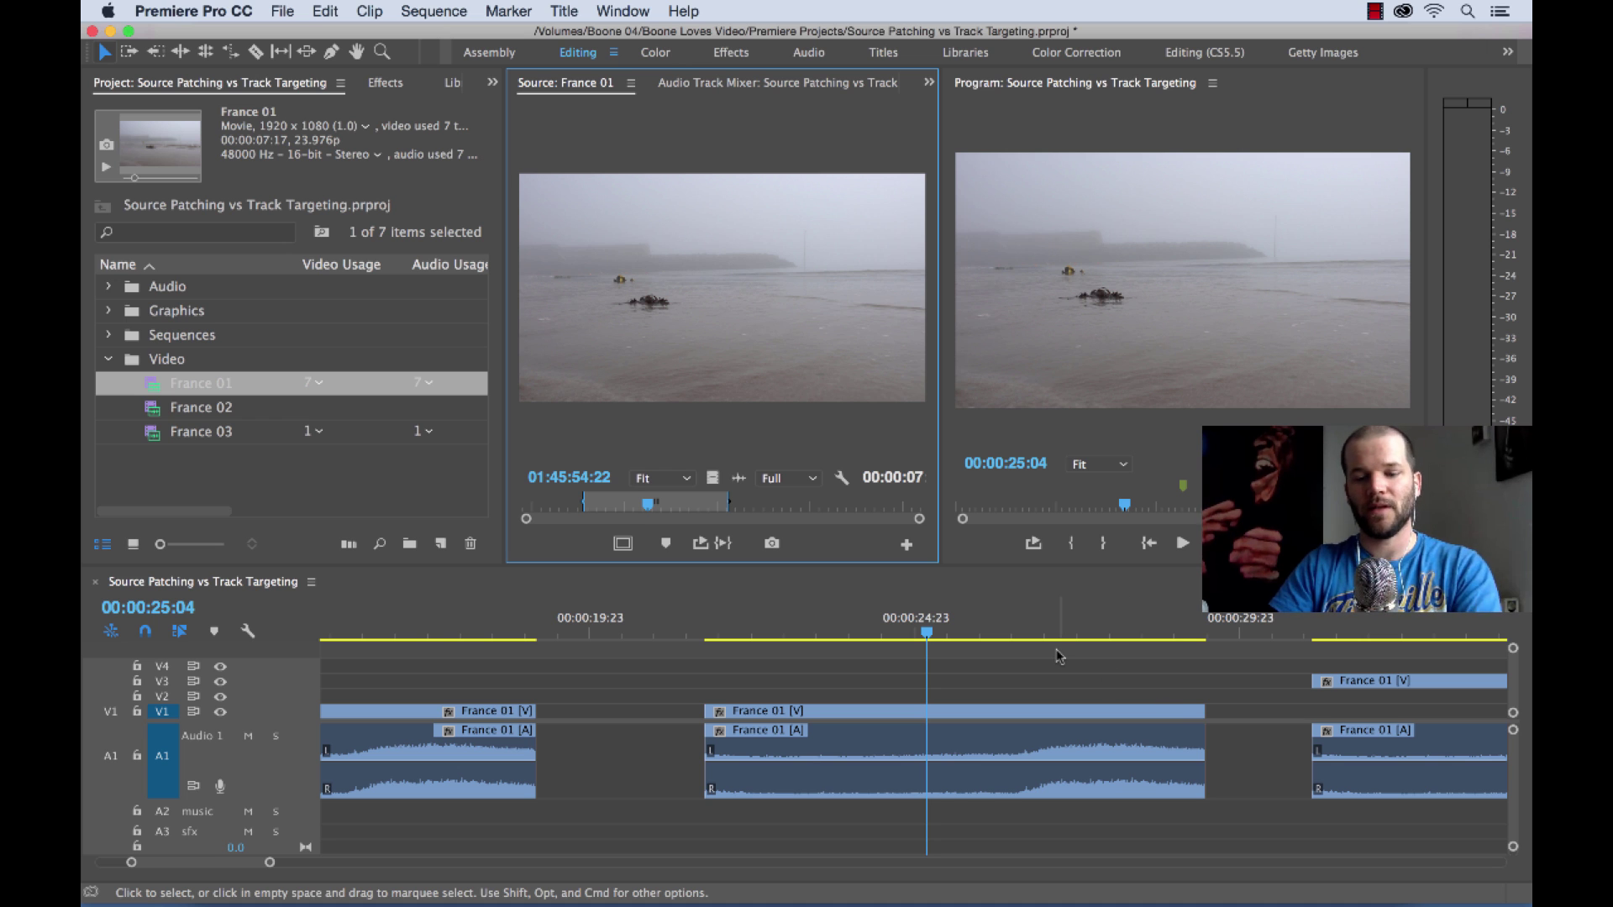
Move the playhead past the last clip to 00:01:11:15 and place the France 01 source clip just after it on V1 and A1
click(1076, 679)
key(minus)
key(minus)
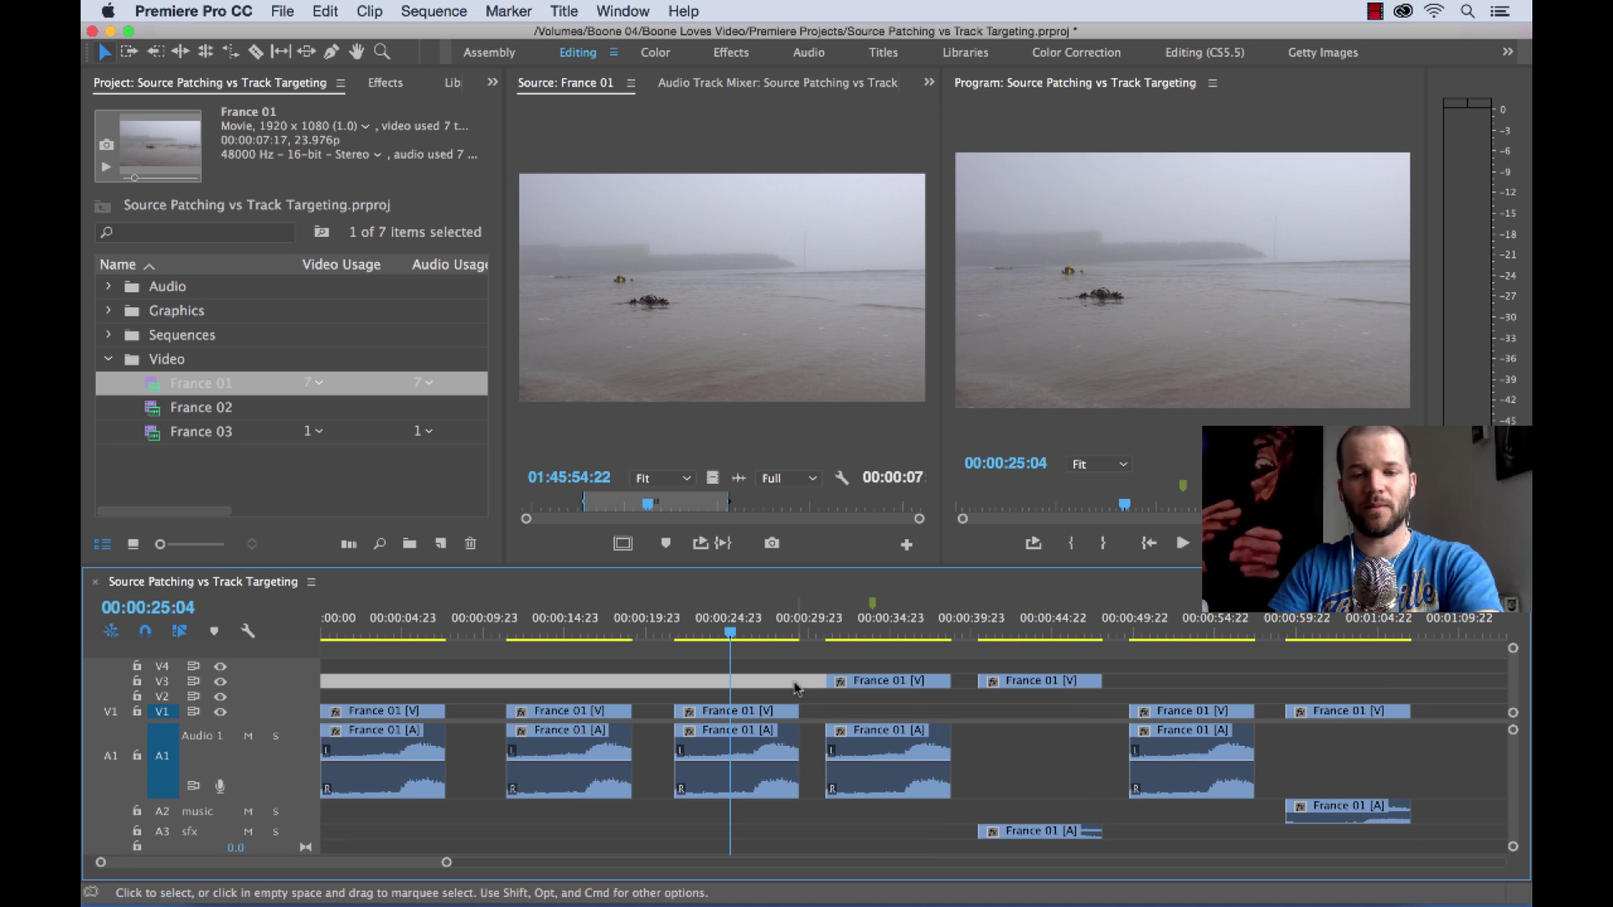
key(equal)
click(1209, 639)
key(minus)
key(minus)
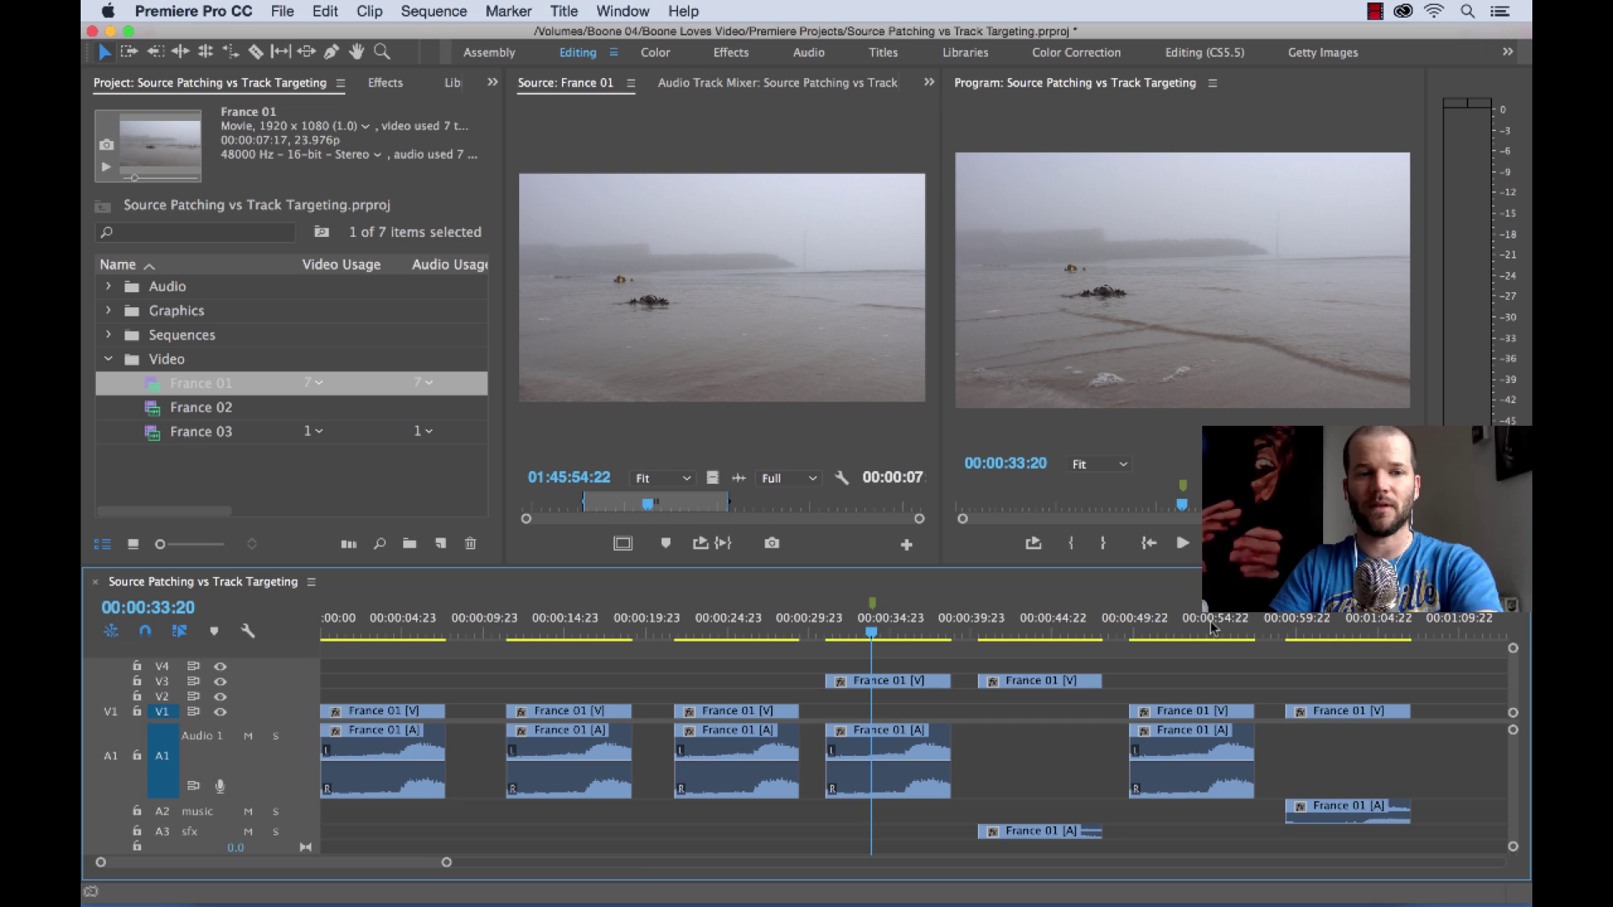
click(850, 620)
click(906, 620)
key(equal)
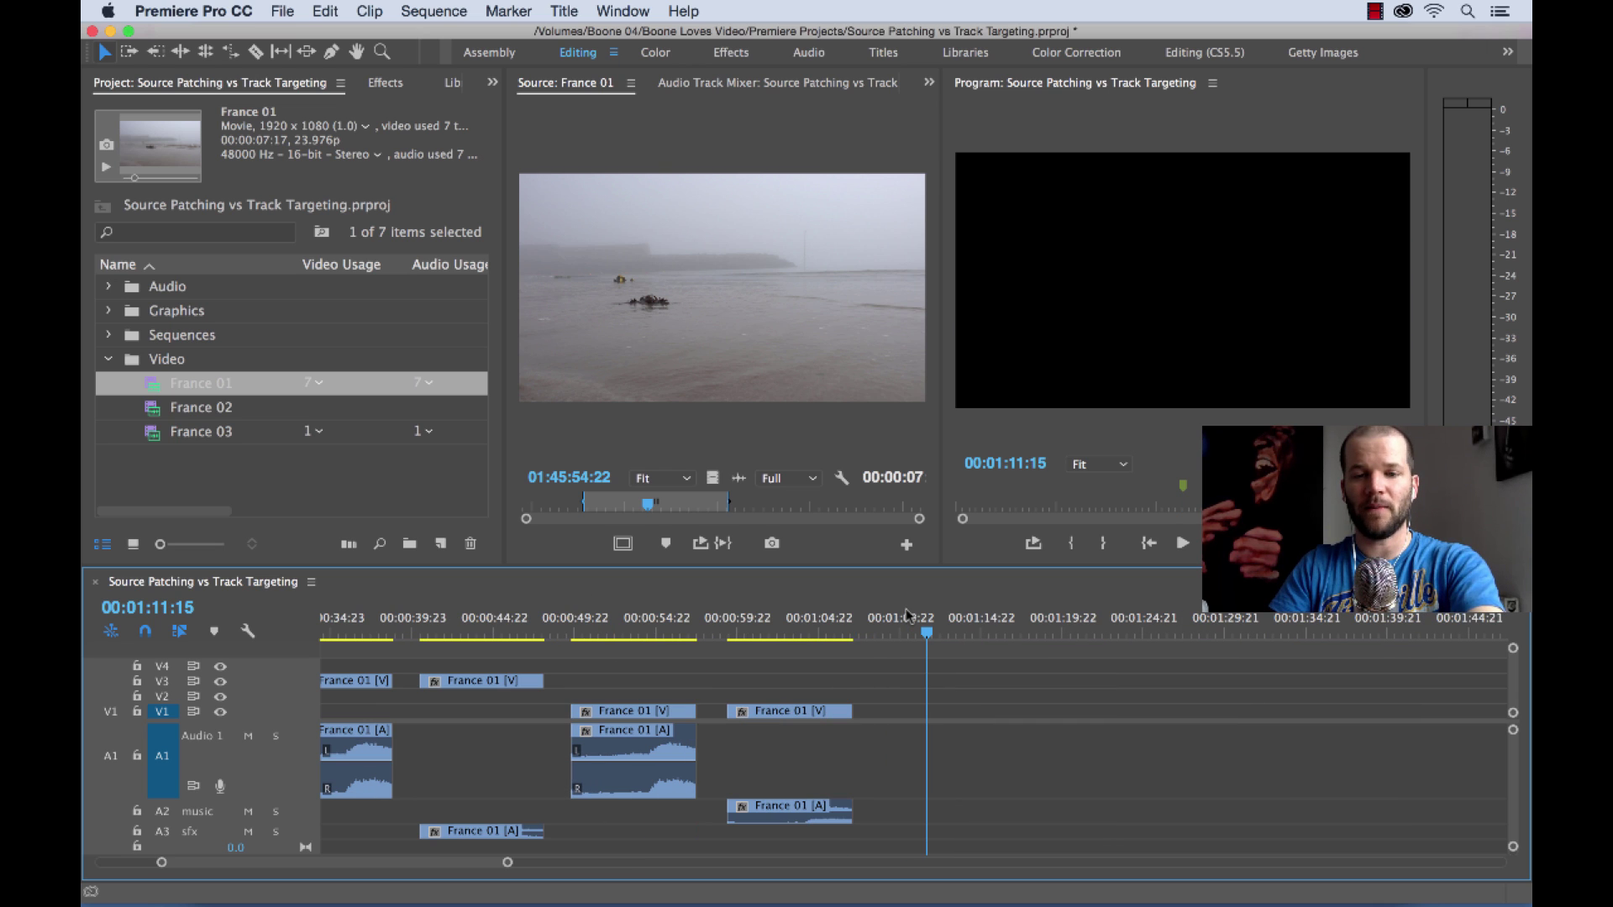
click(723, 333)
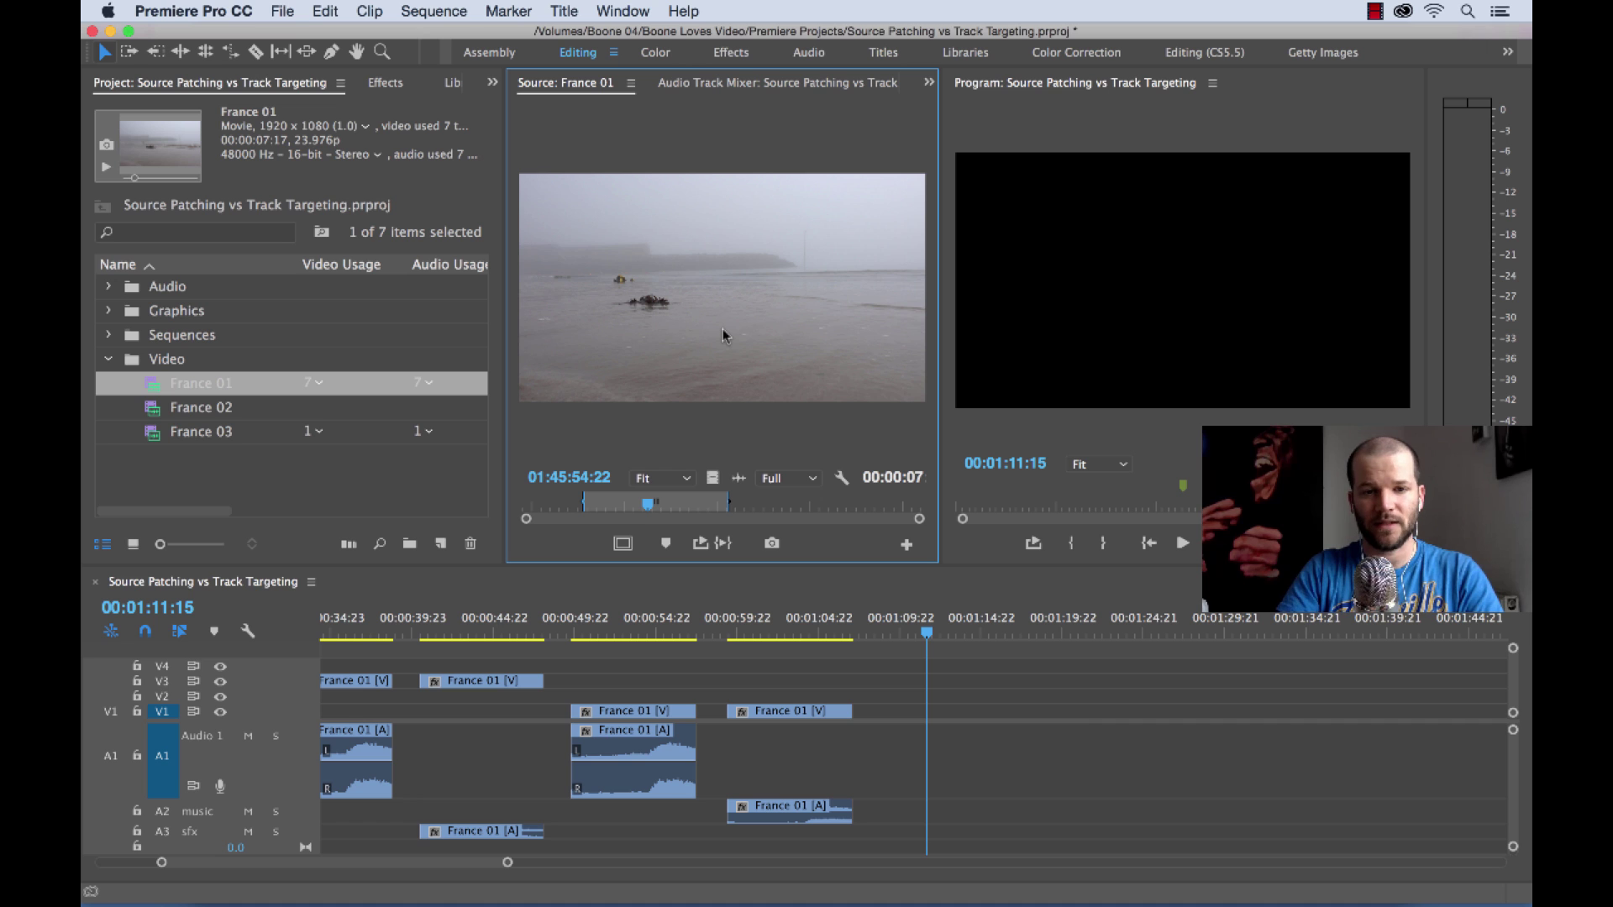
drag(738, 342, 1008, 721)
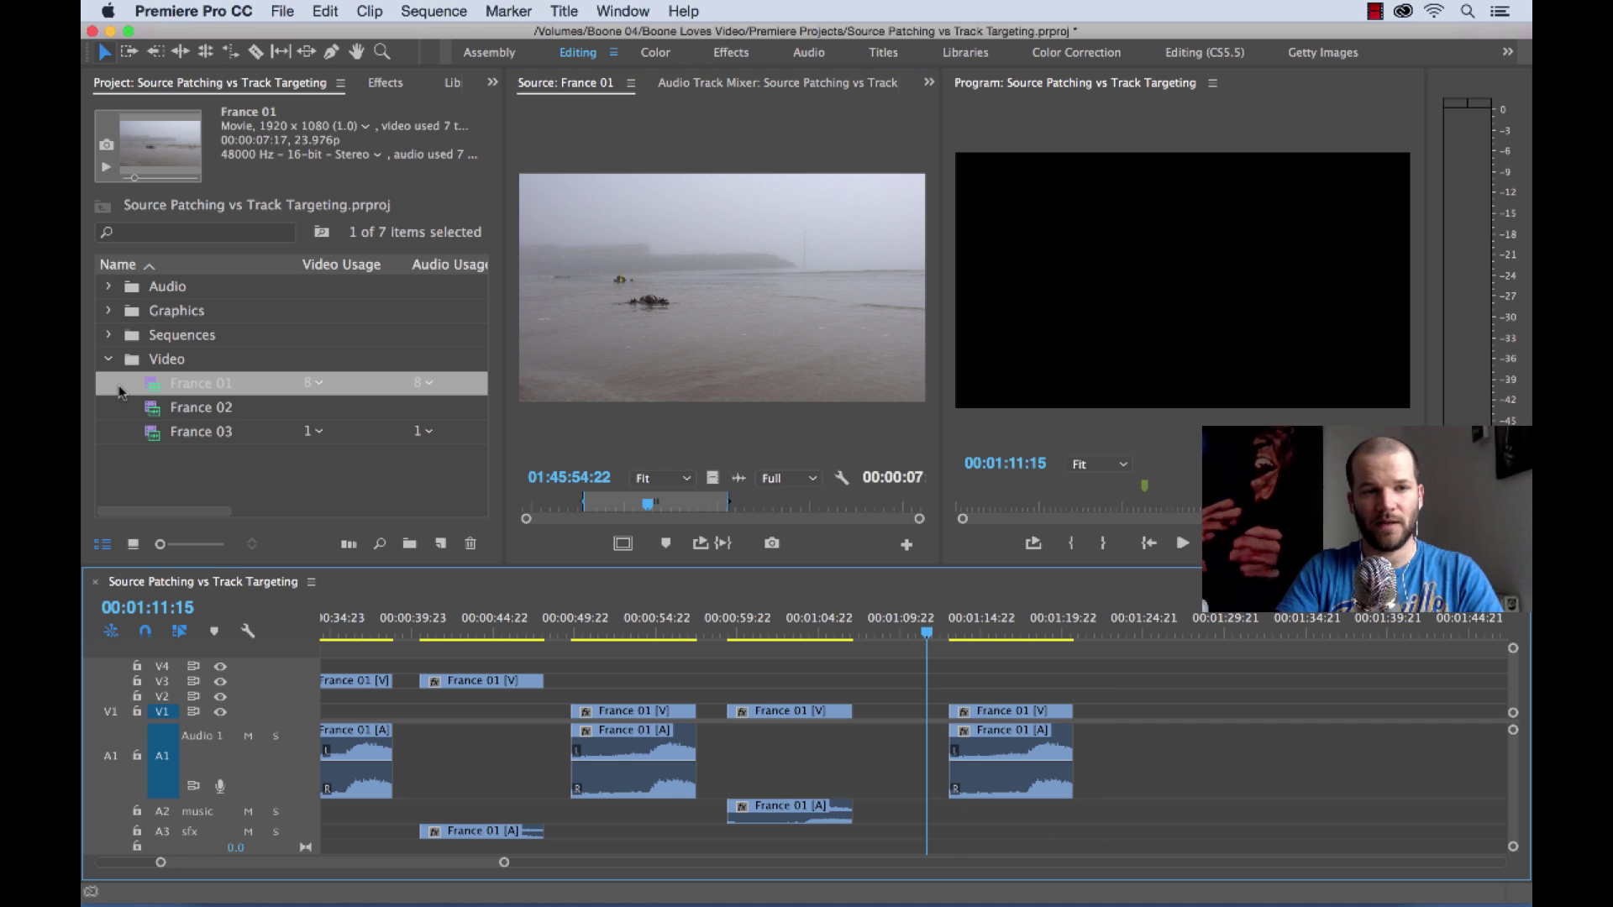
Stack France 02 on V2 and A2 and France 03 on V3 and A3, aligned with the start of the new France 01 clip
click(154, 410)
drag(851, 672, 952, 695)
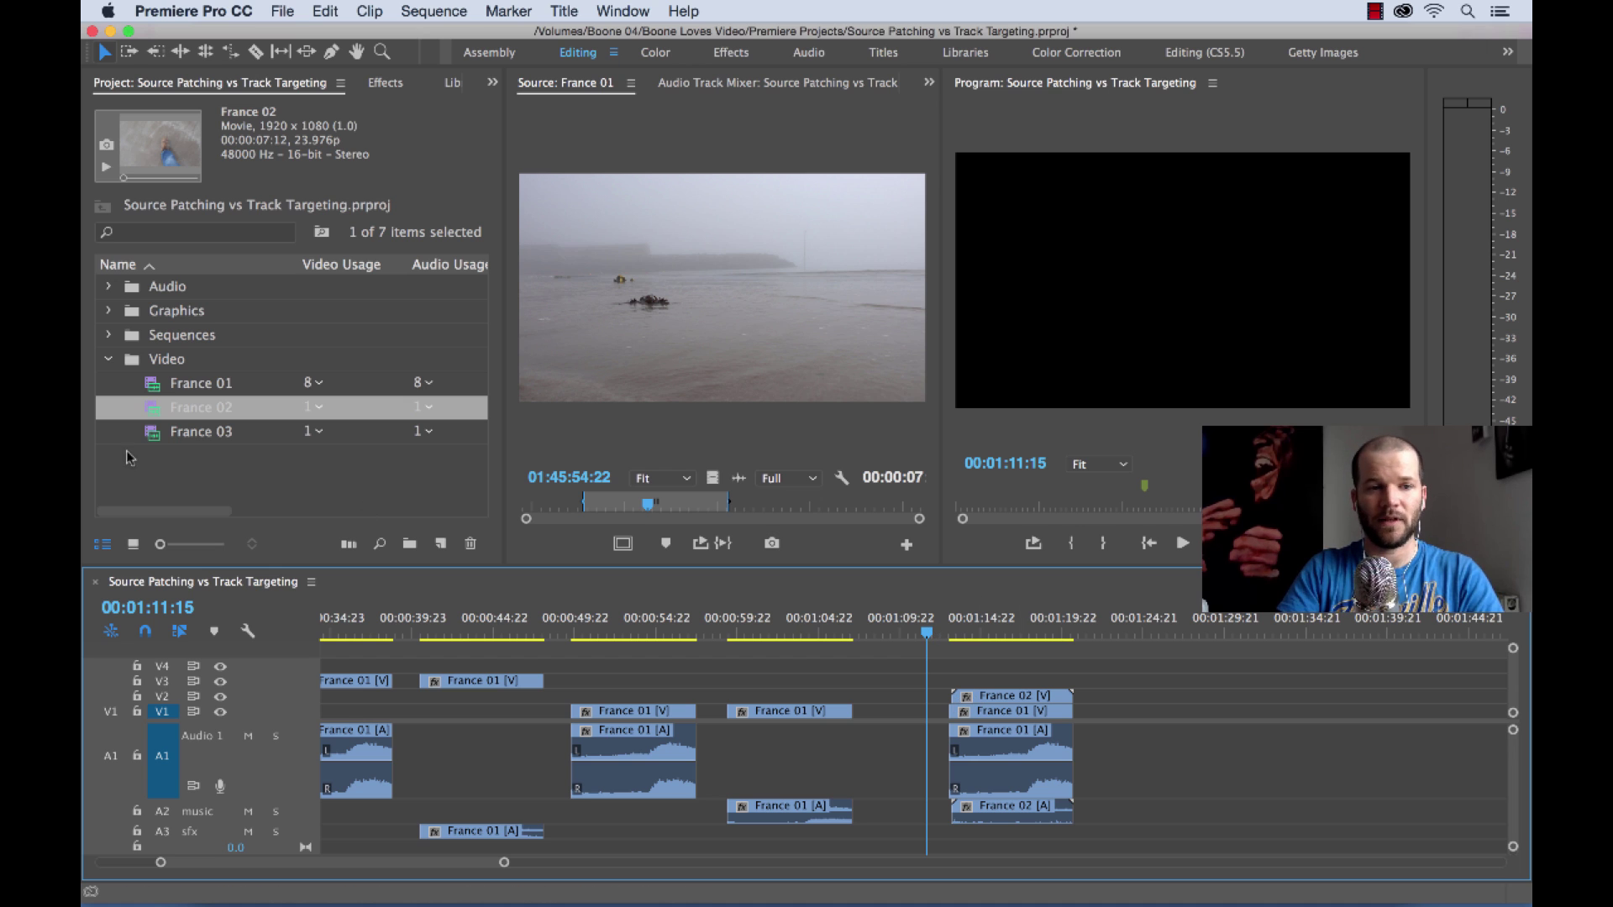
drag(155, 433, 966, 682)
Preview the stack, trim the start of France 03 to a duration of 00:00:14:10, and realign it with the start of the stacked clips
click(974, 622)
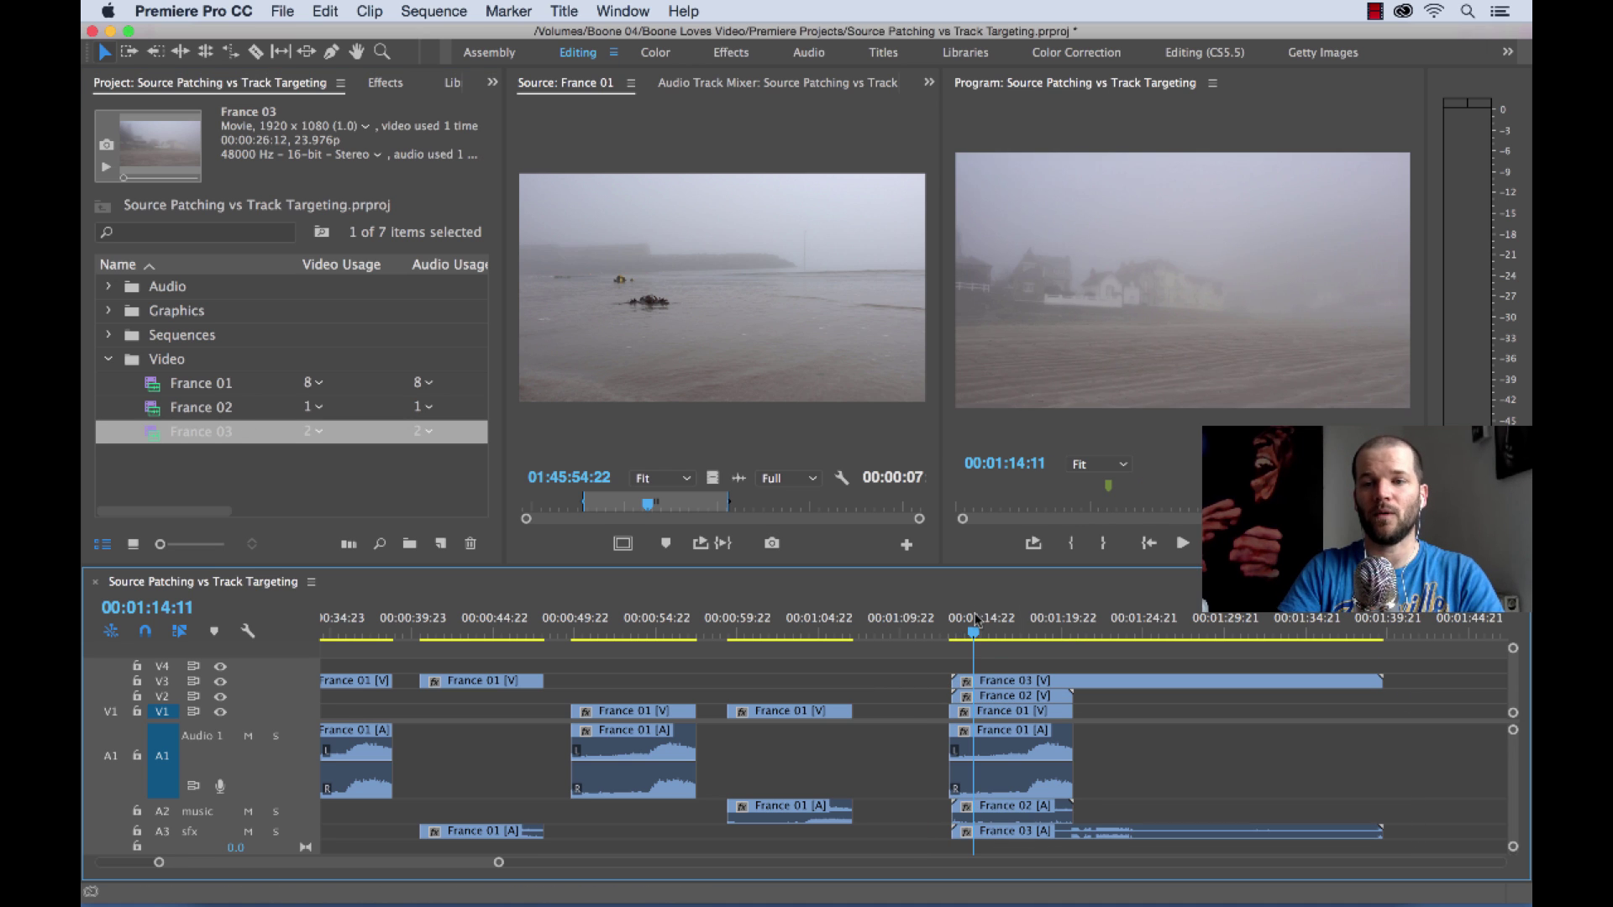
key(space)
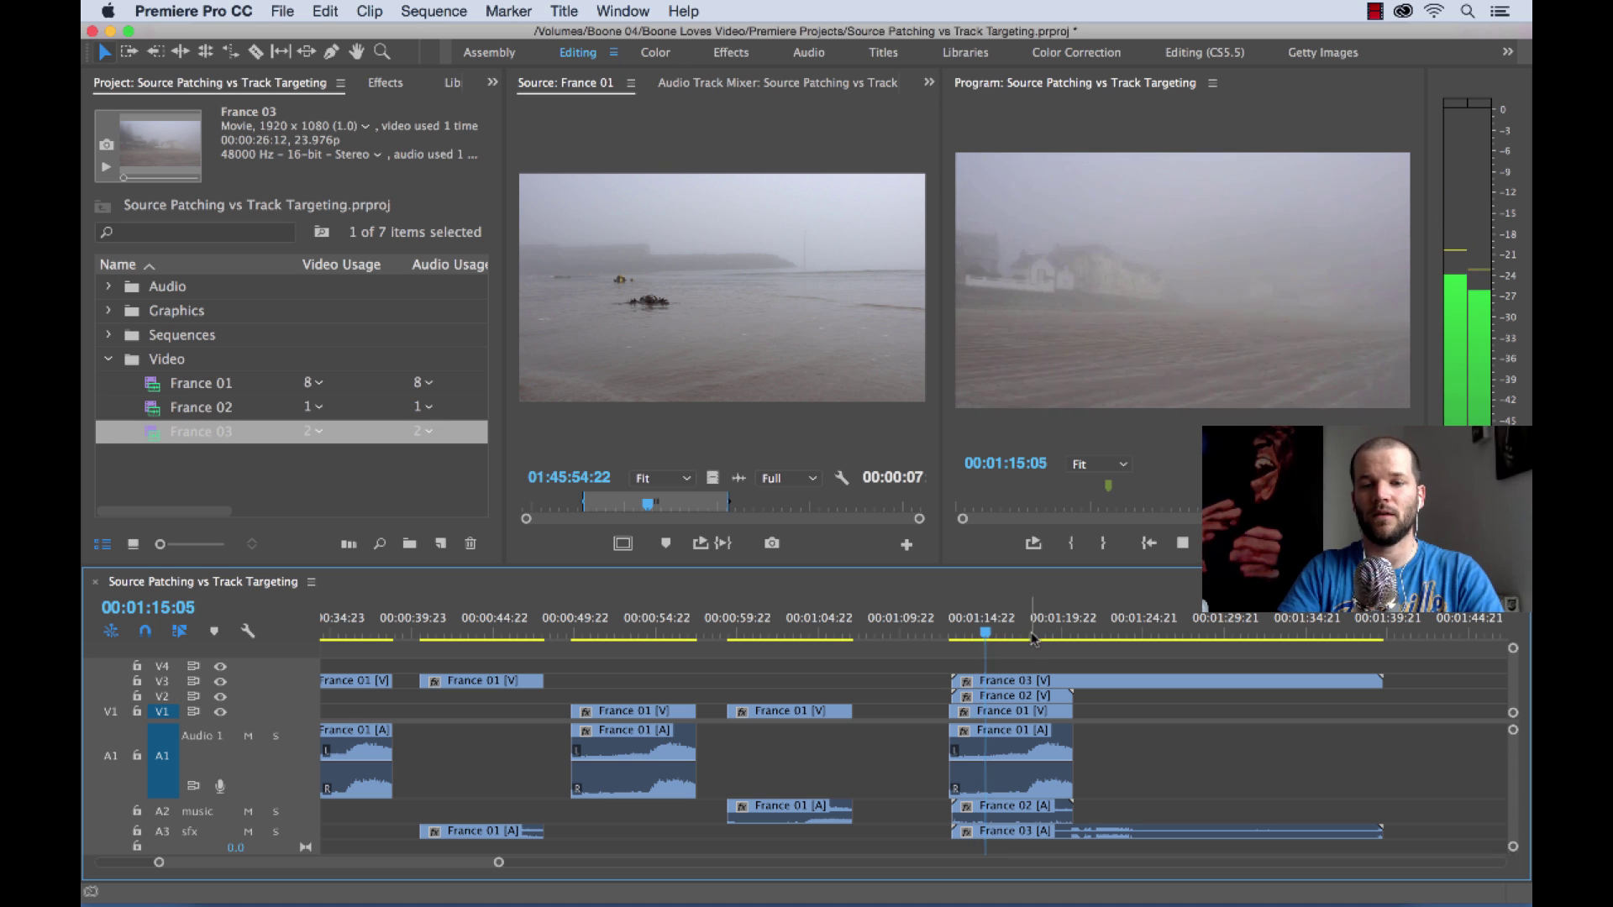
key(space)
mouse_move(962, 836)
mouse_down()
mouse_move(1149, 836)
mouse_move(954, 837)
mouse_up()
click(1001, 632)
drag(1001, 632, 1046, 636)
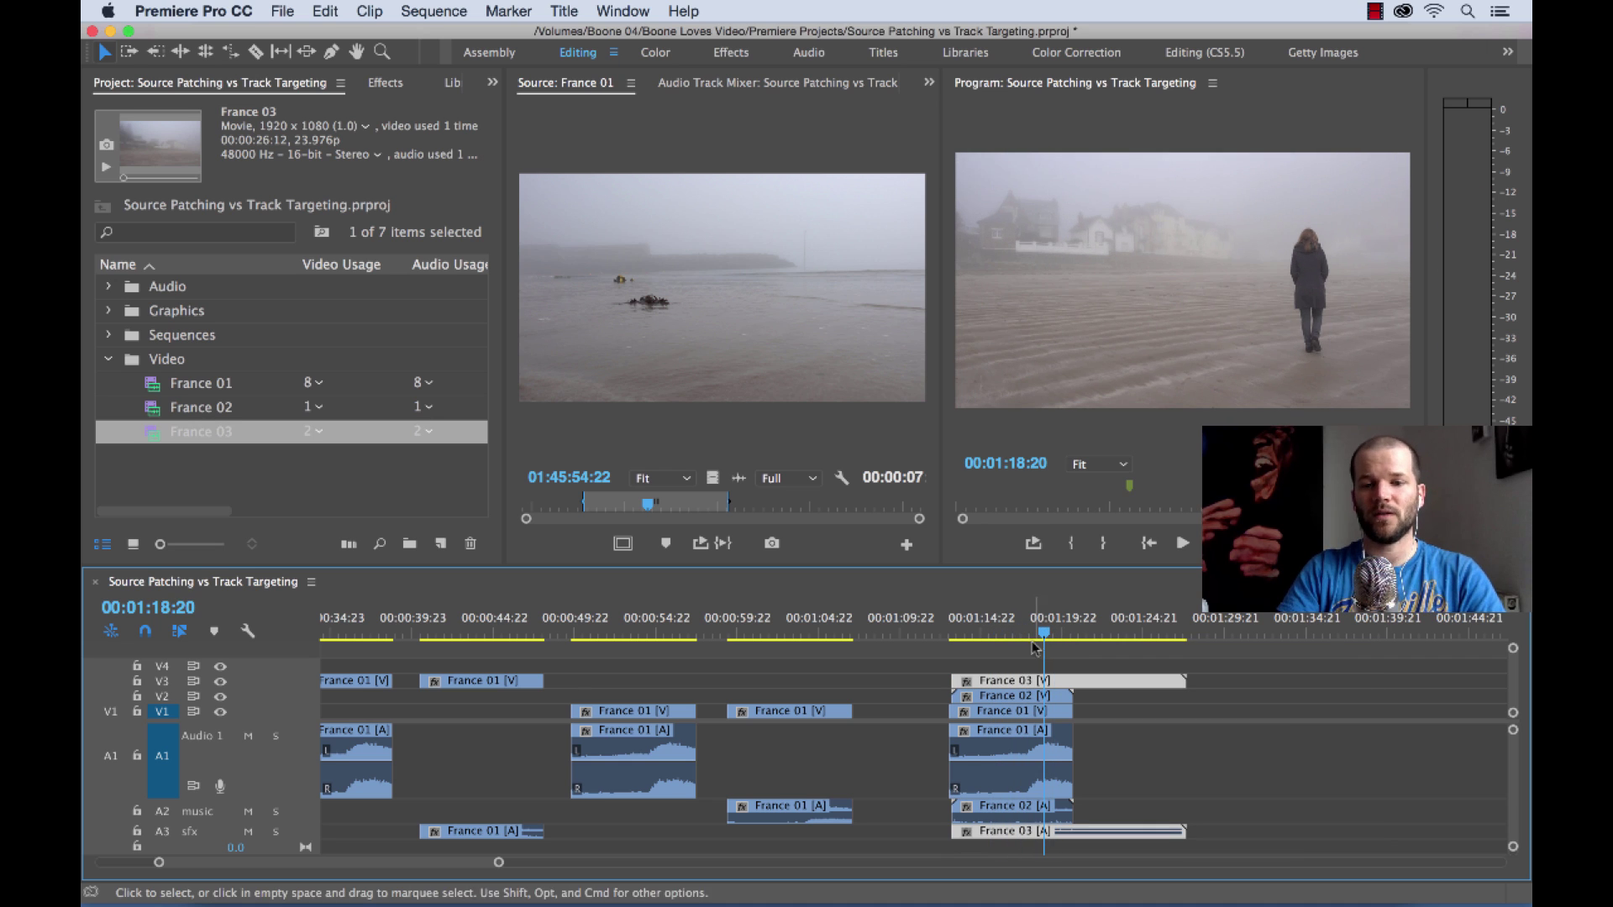
Hide the V3 and V2 outputs in turn to check the underlying clips at 00:01:17:03, and turn both outputs back on
click(220, 684)
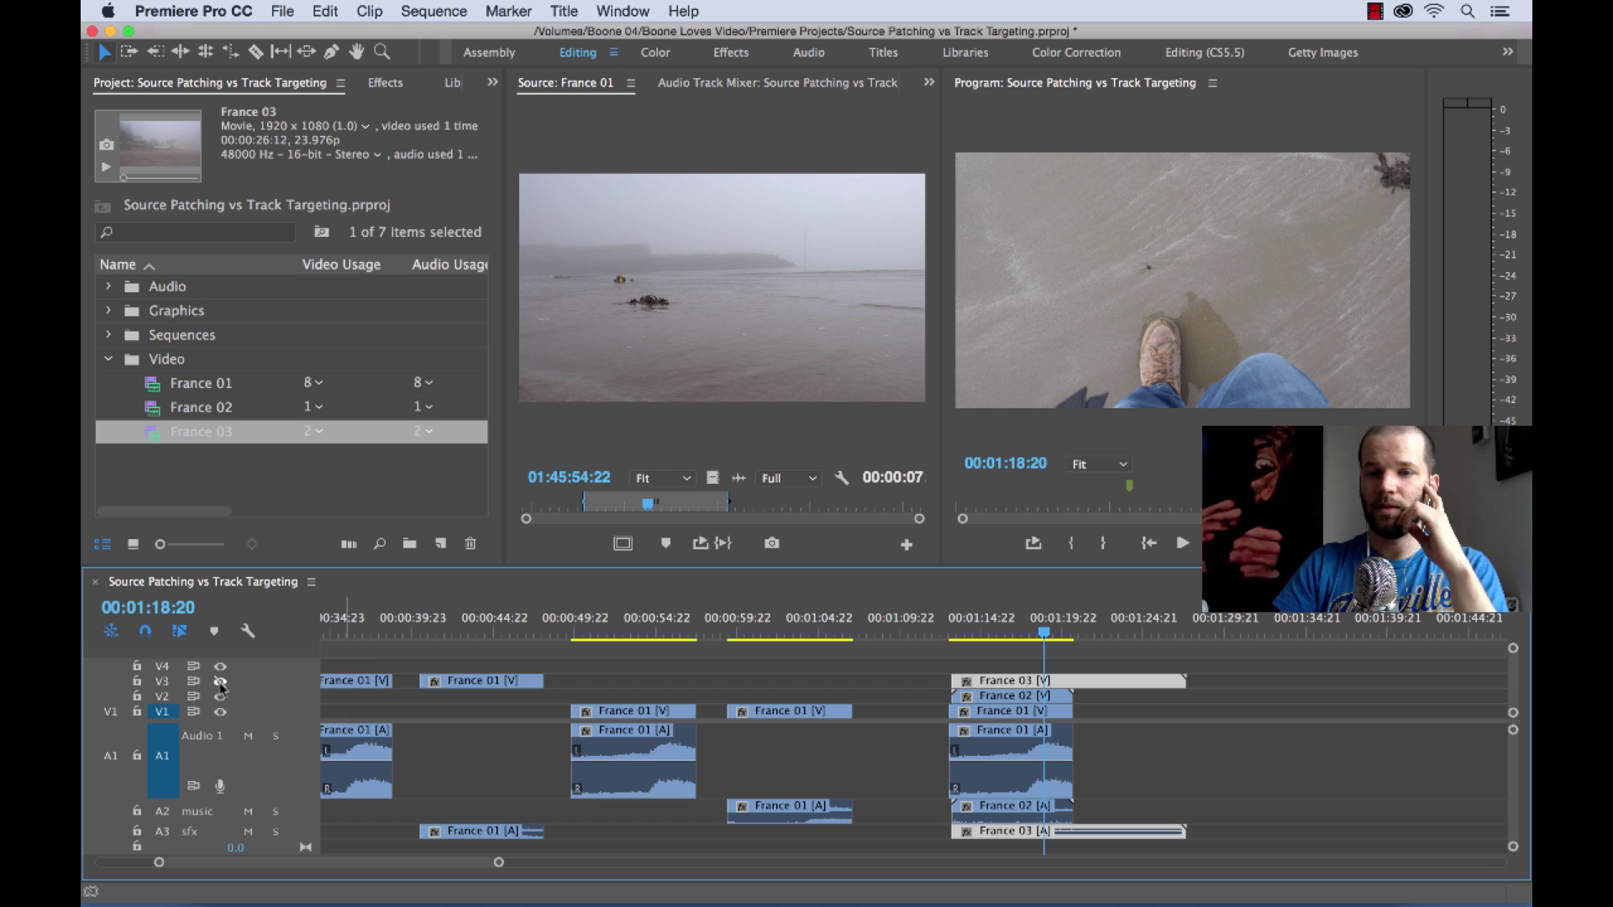
click(1017, 631)
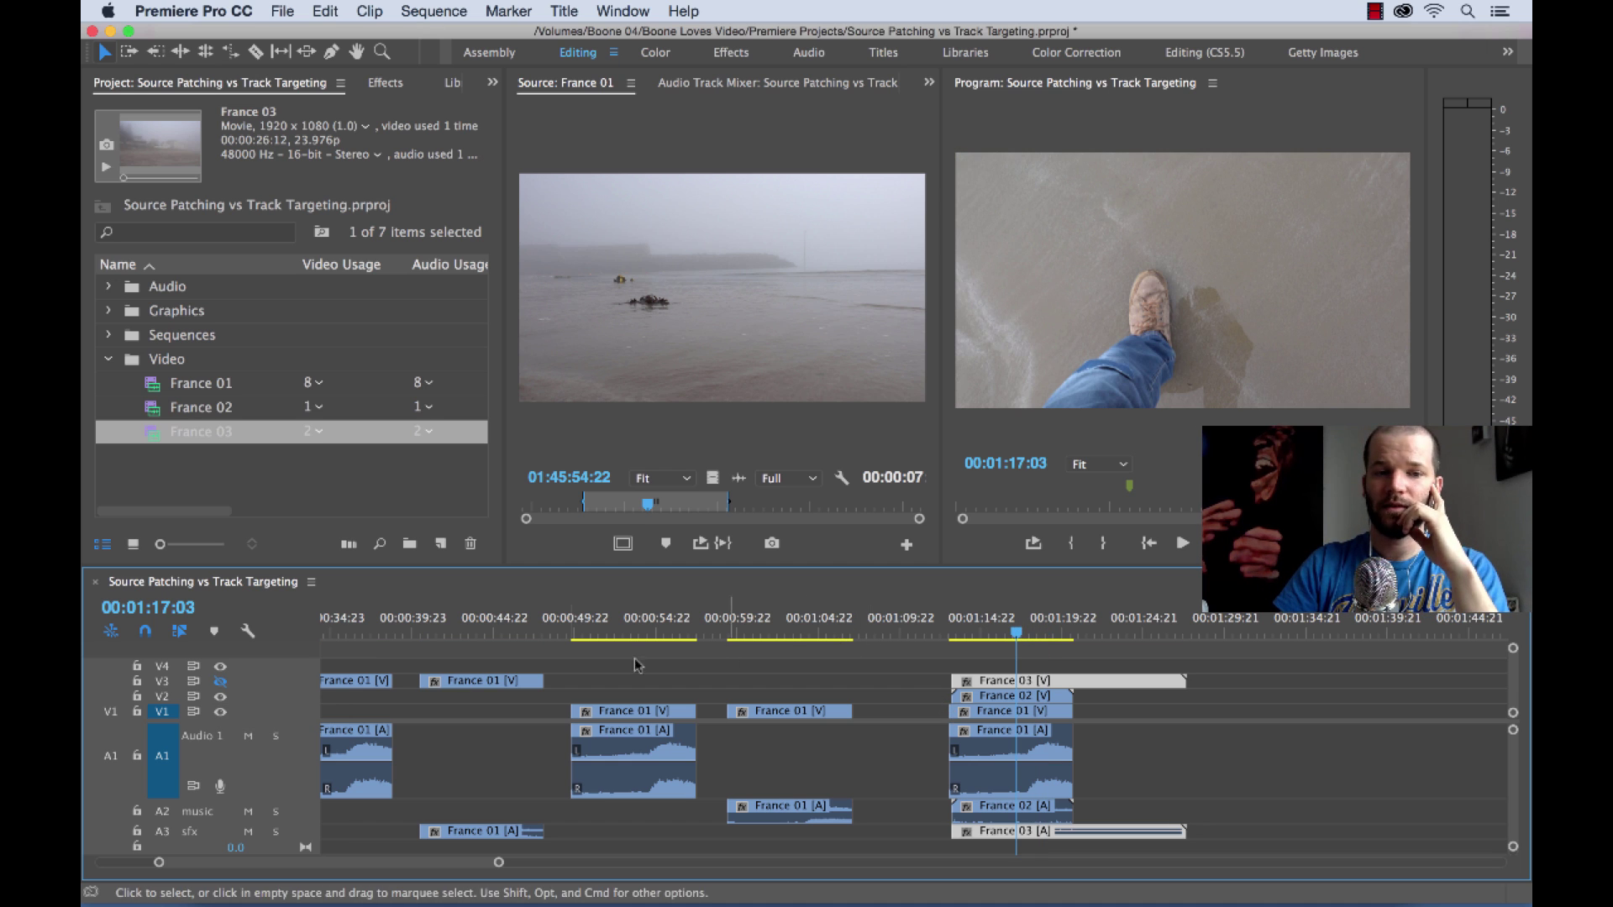
click(221, 697)
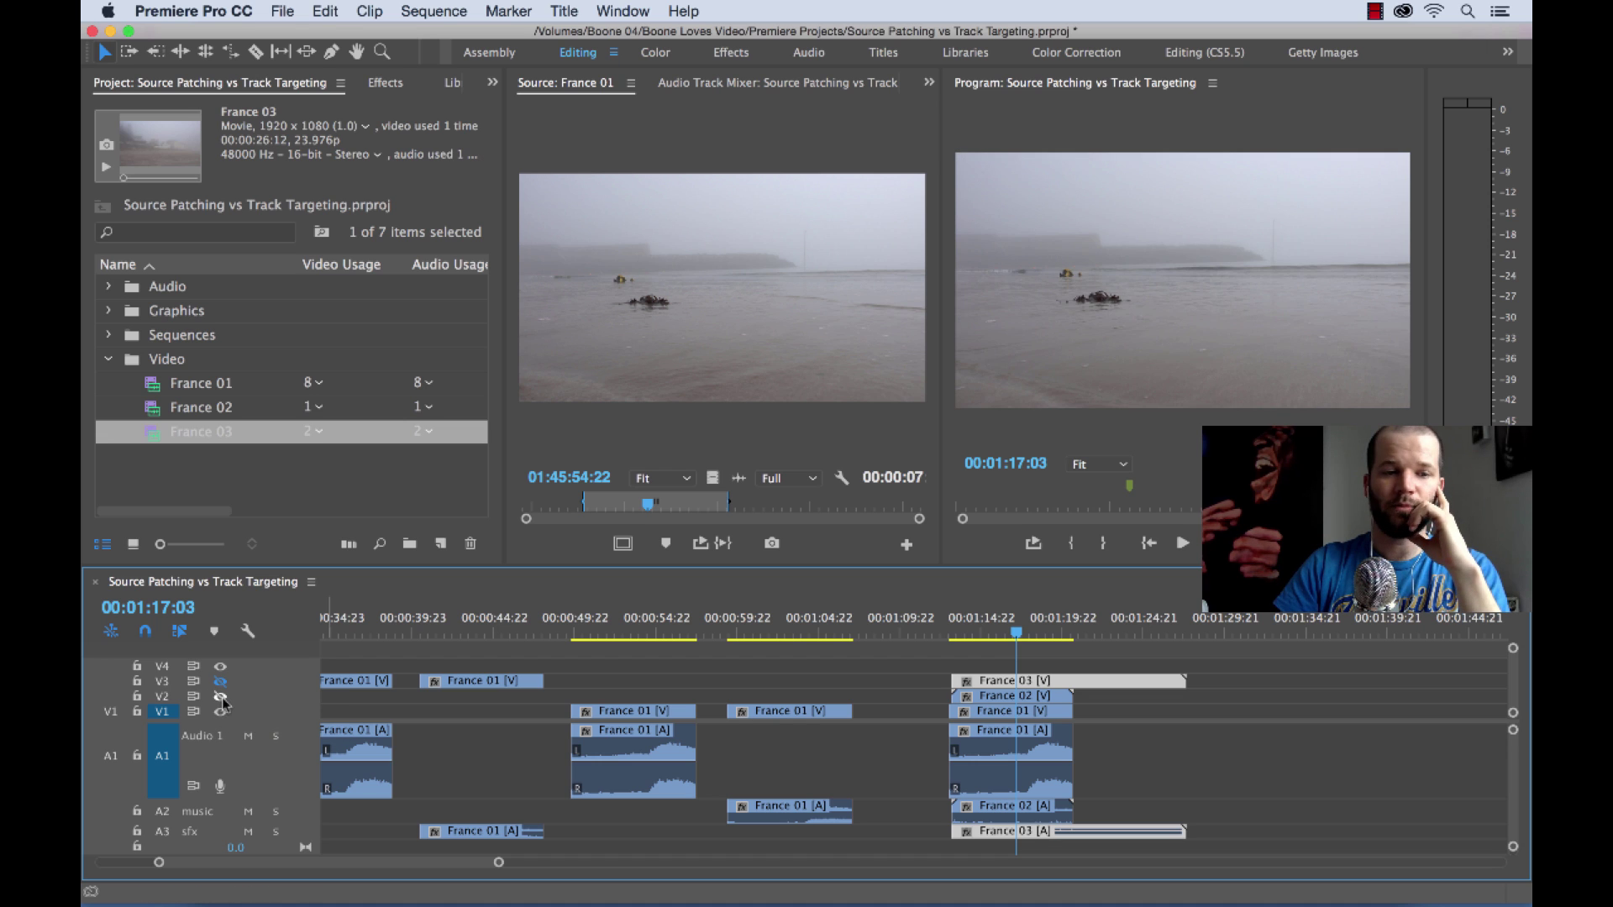
click(221, 698)
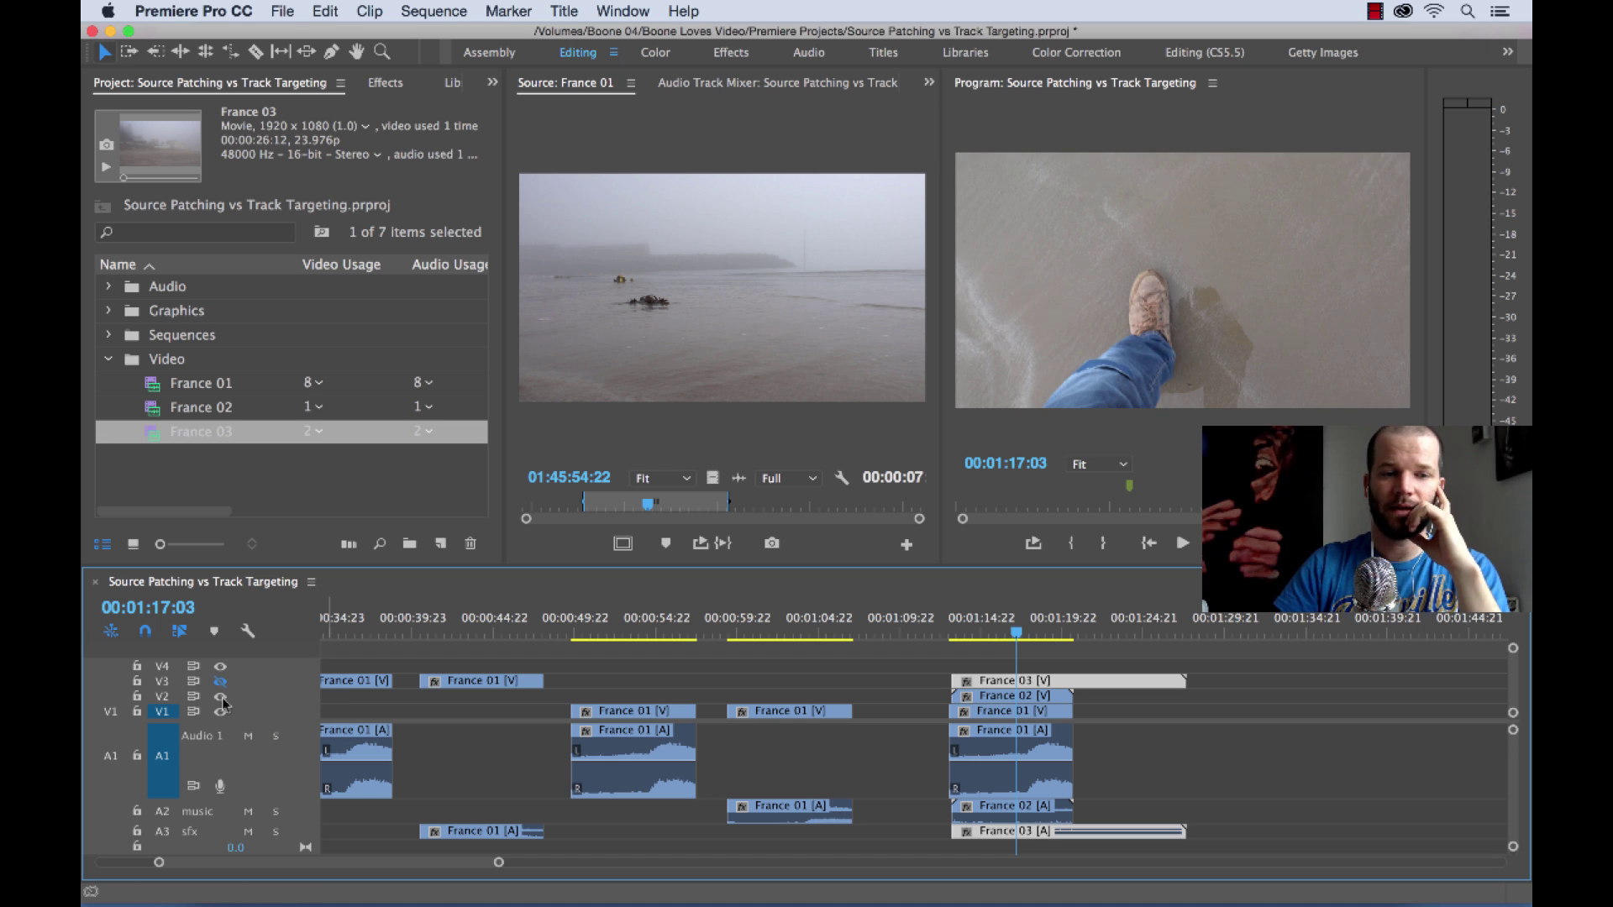
click(220, 681)
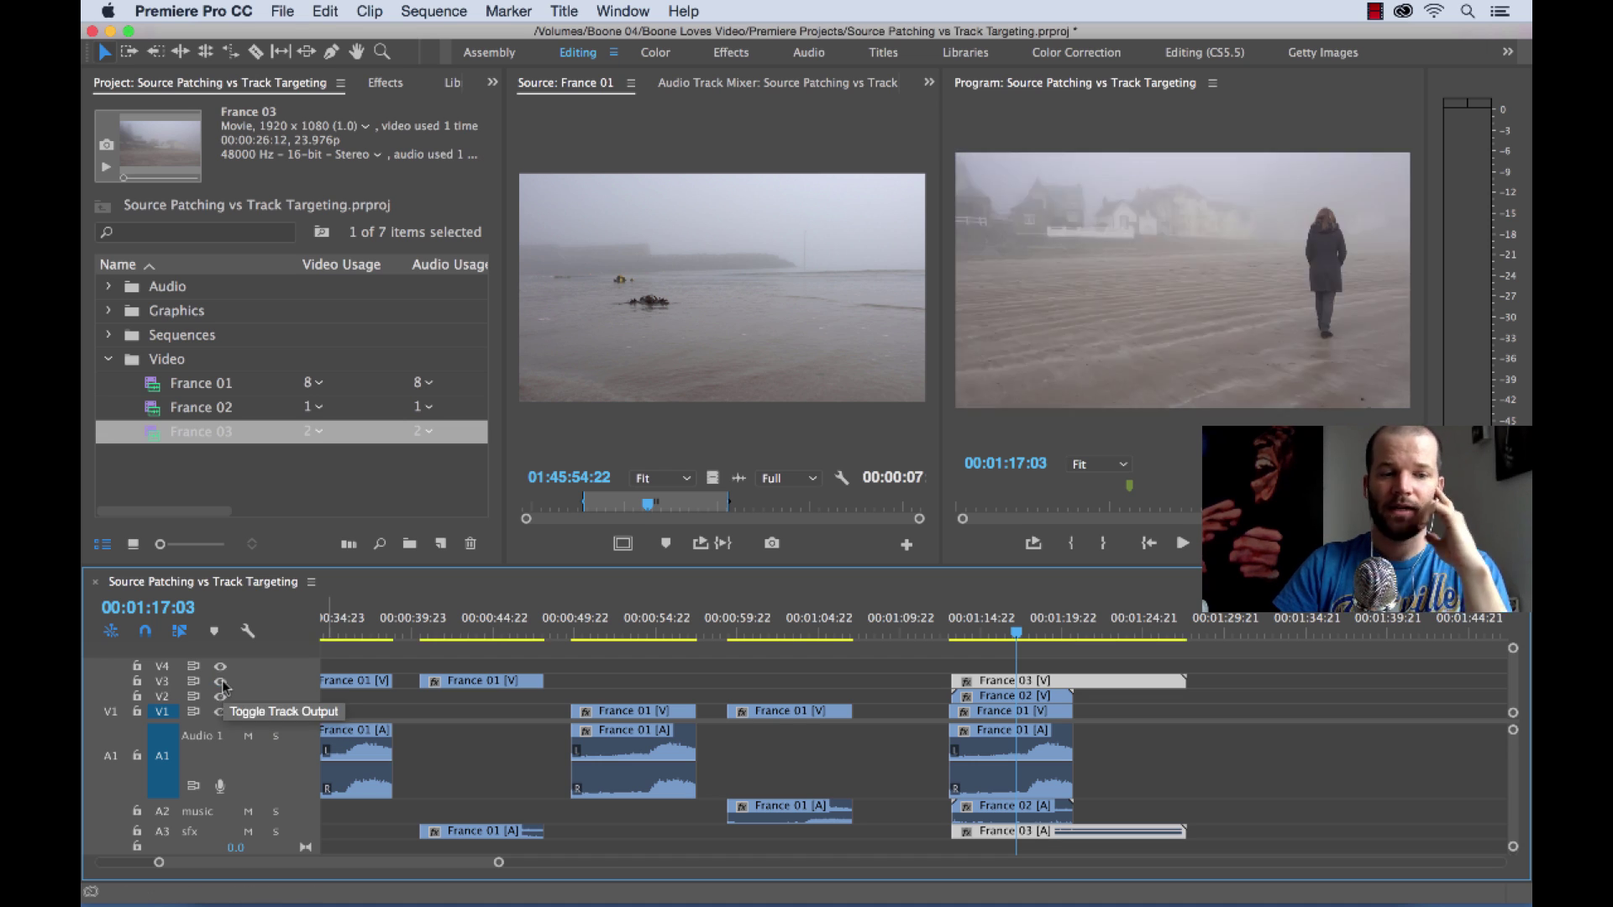
Target V2 and V3 alongside V1, and match frame the stacked clips at 00:01:17:03 with no clip selected
click(162, 697)
click(162, 681)
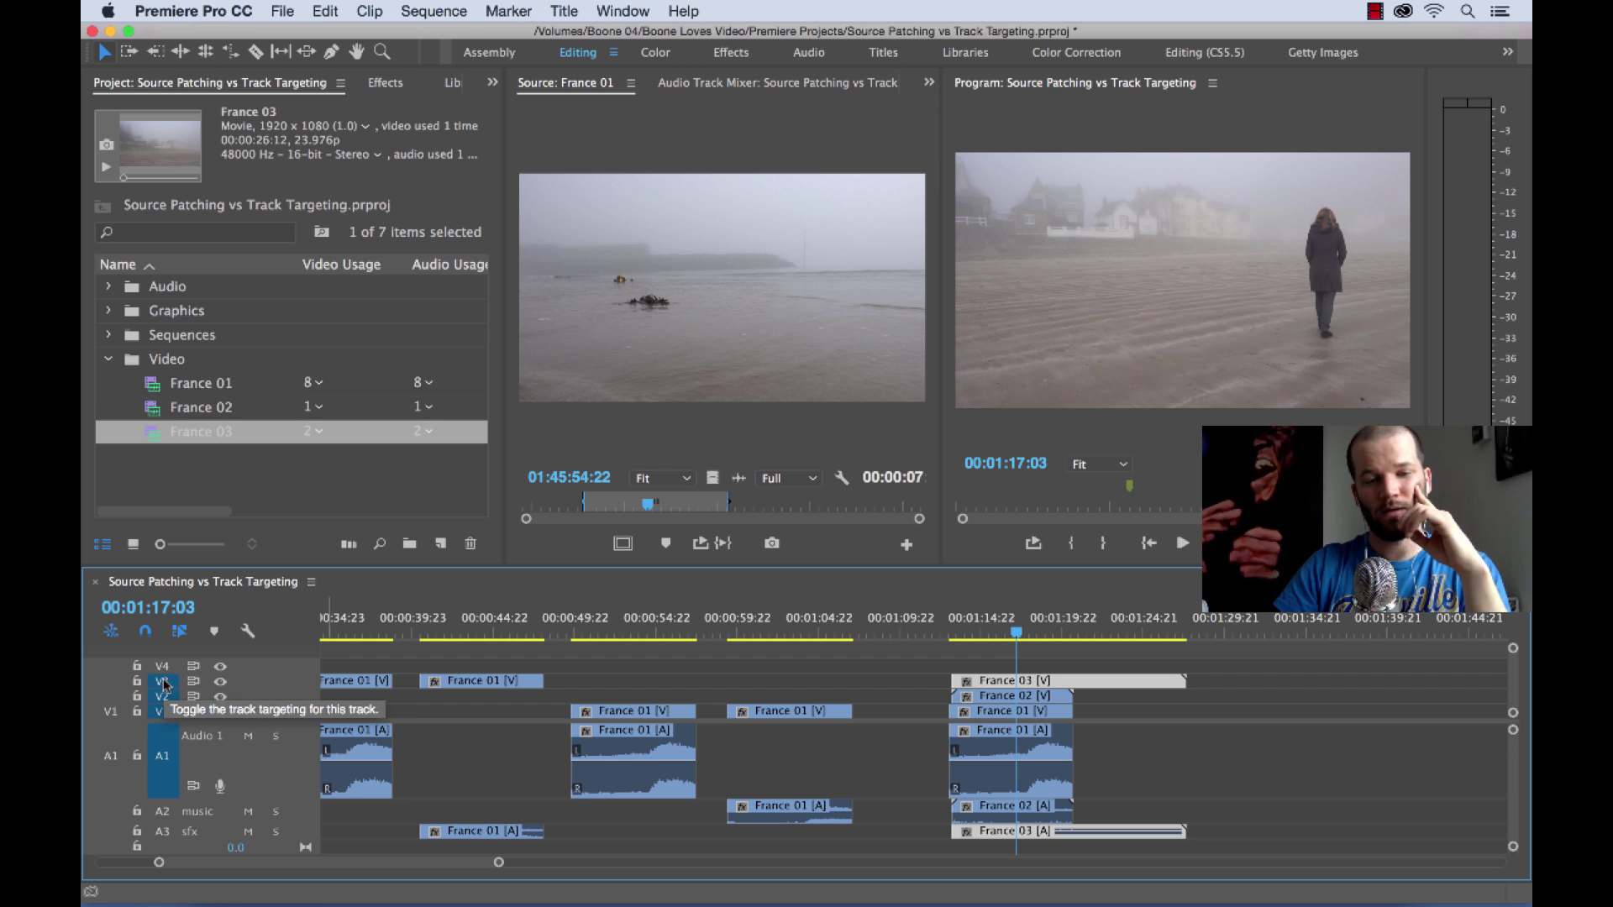
click(1250, 694)
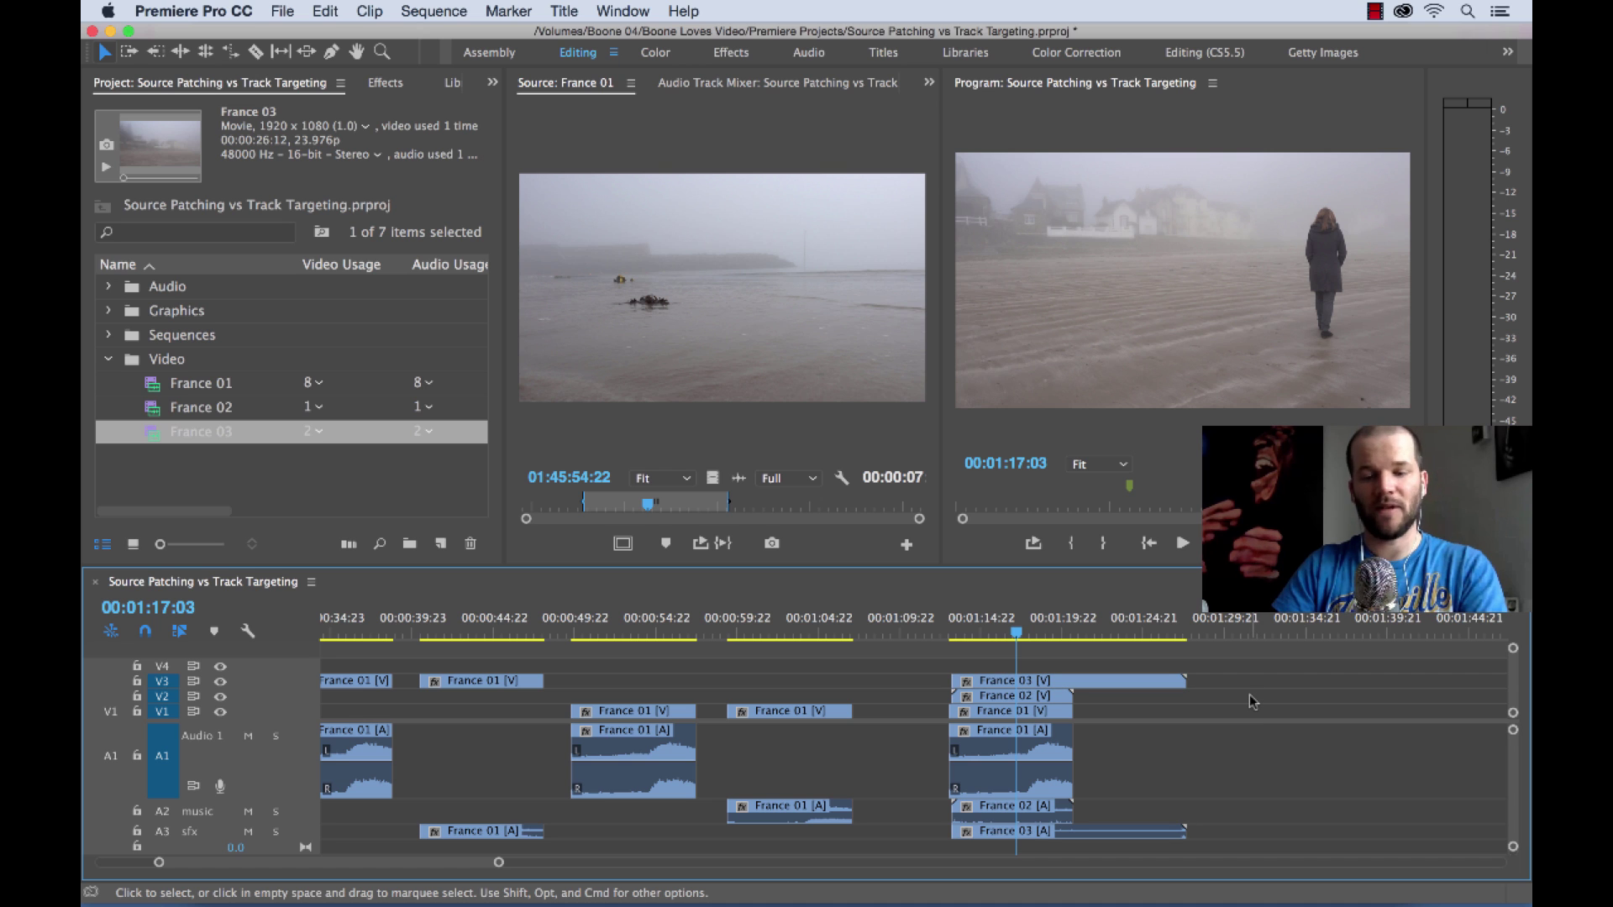
key(f)
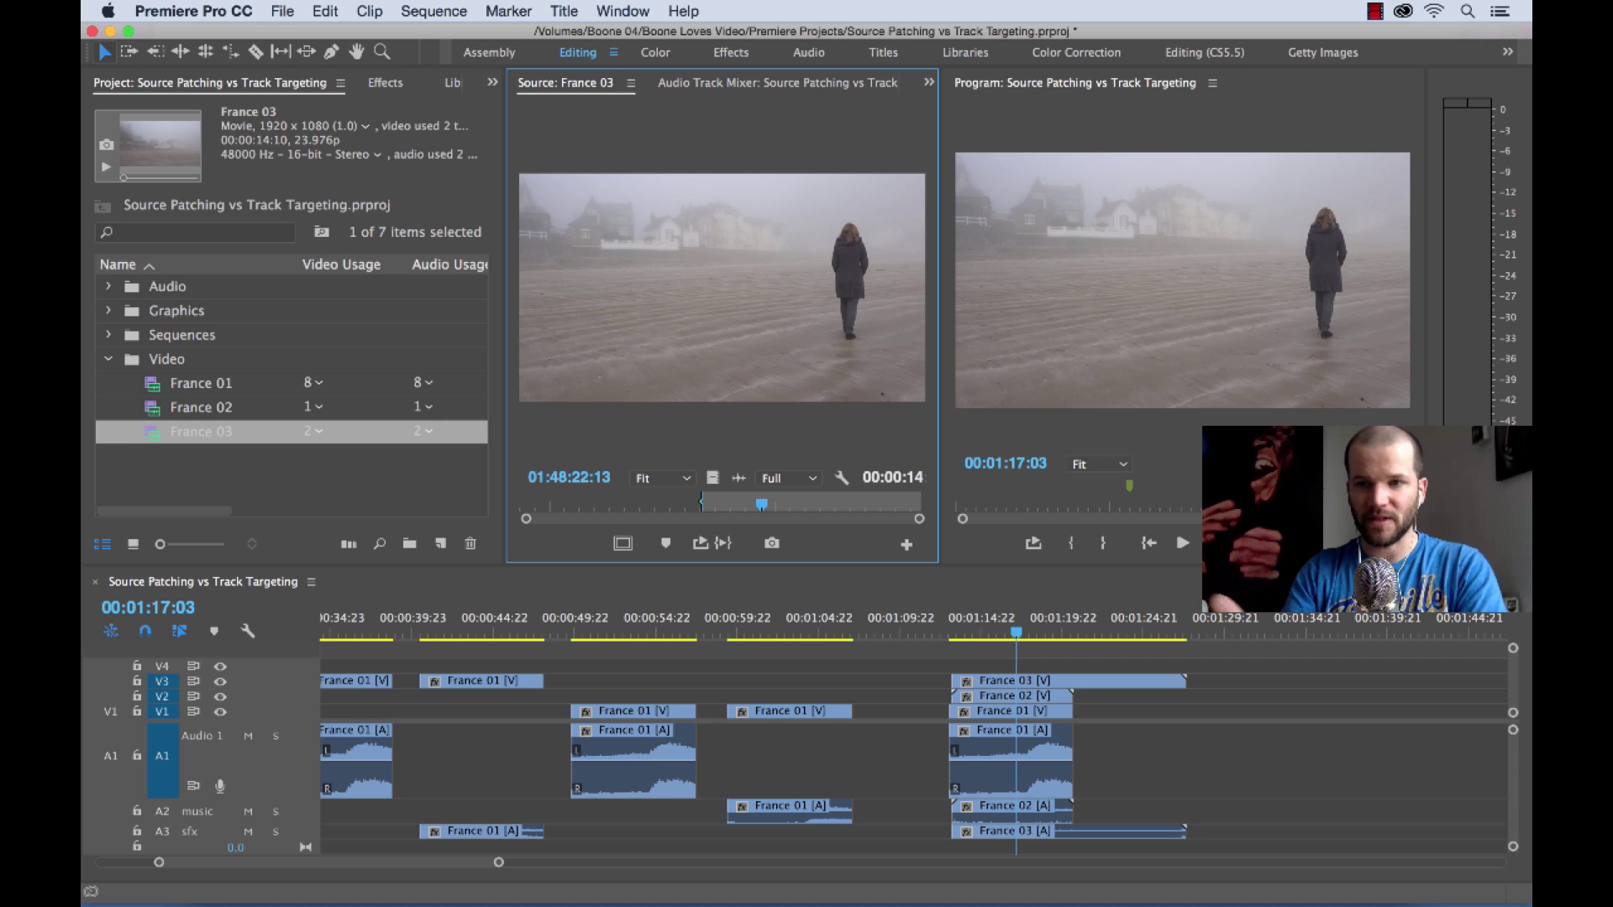
Untarget V3, match frame France 02 on V2, and compare it with the sequence by briefly hiding the V3 output
click(164, 683)
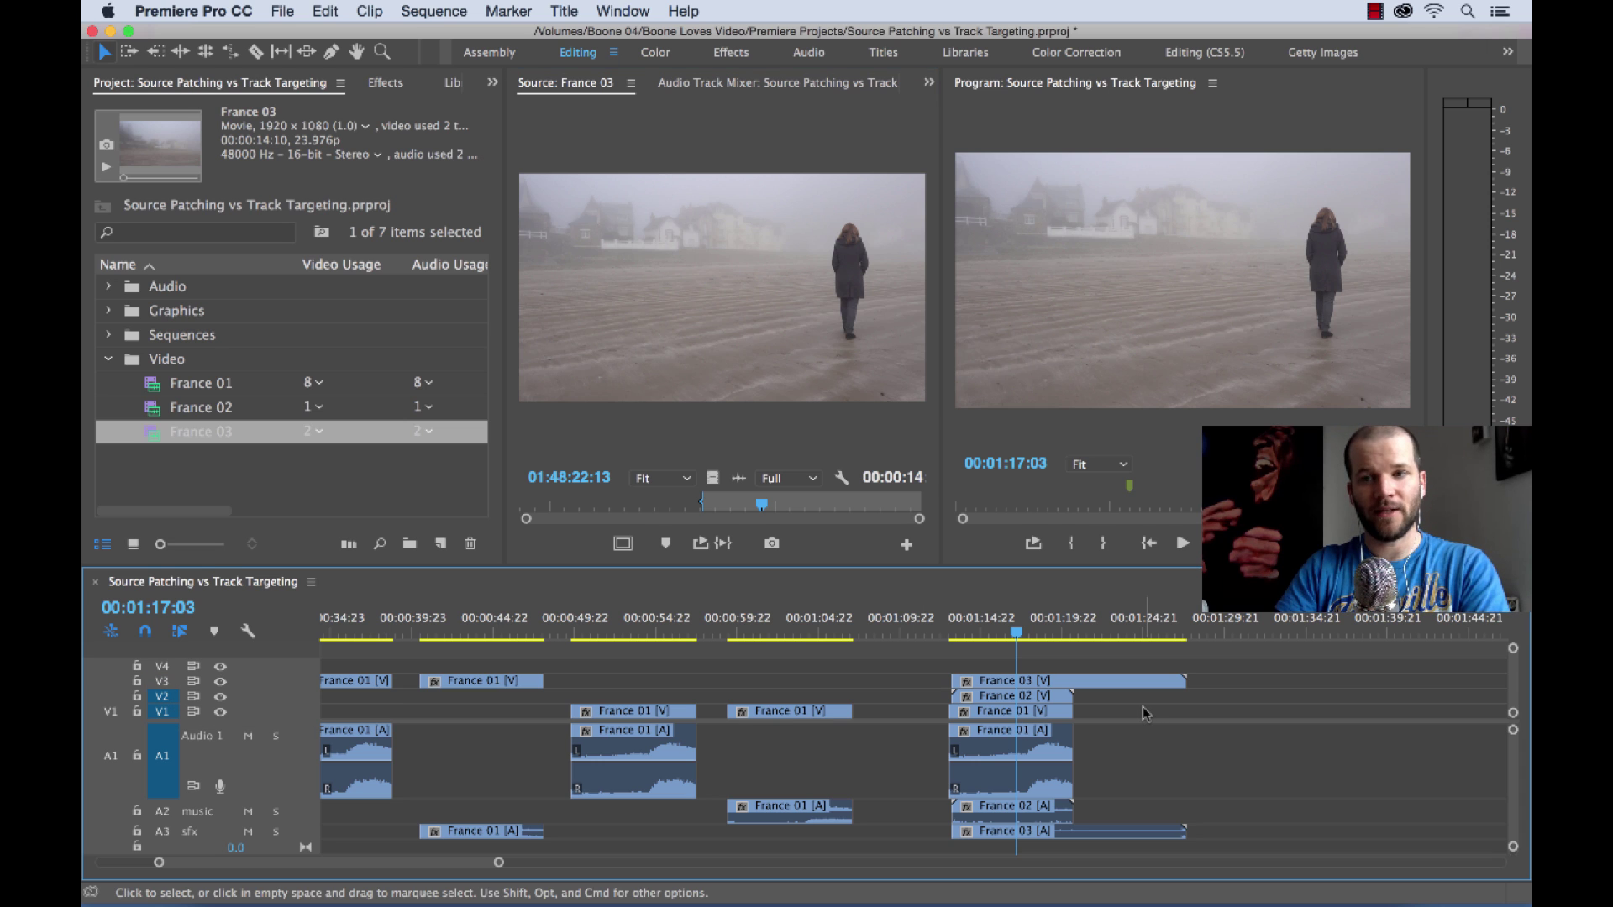
key(f)
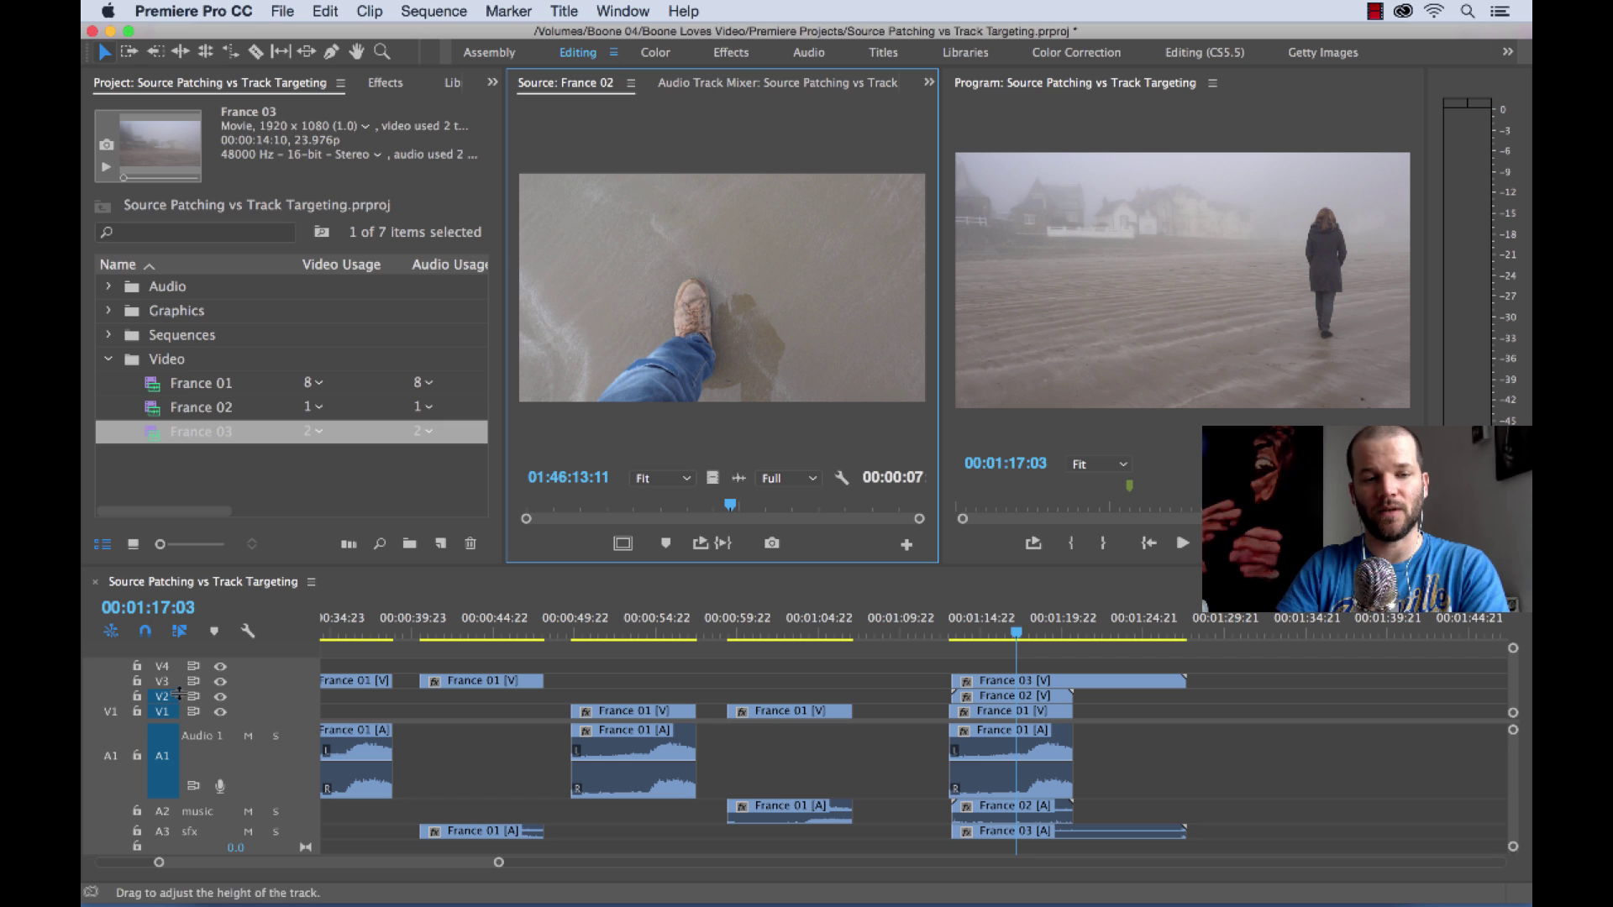
click(220, 682)
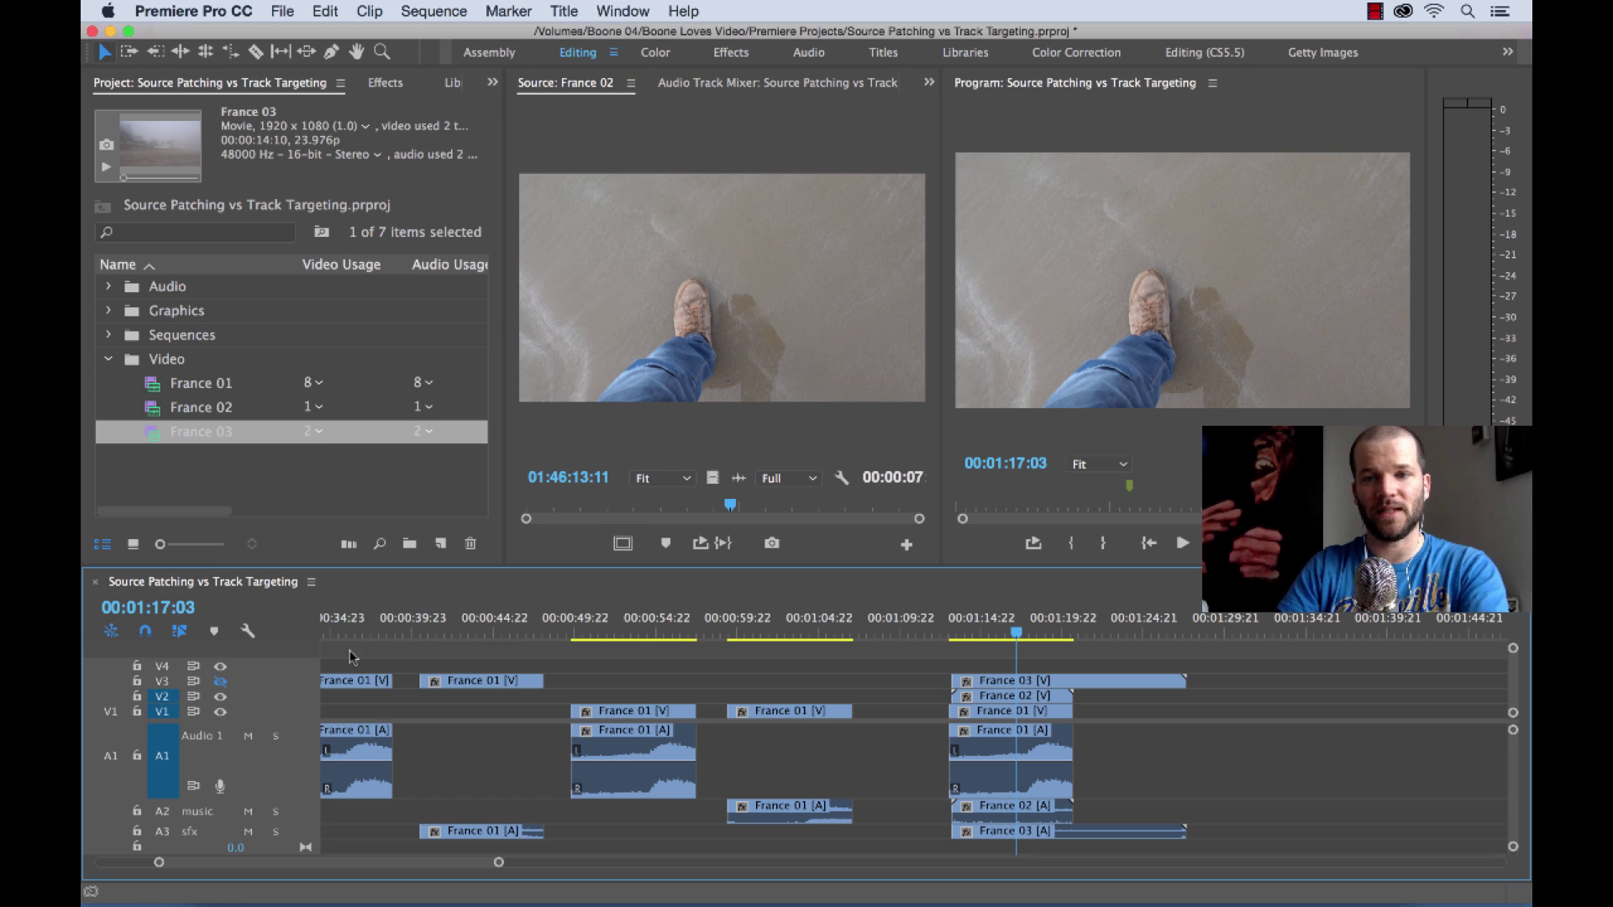
click(220, 682)
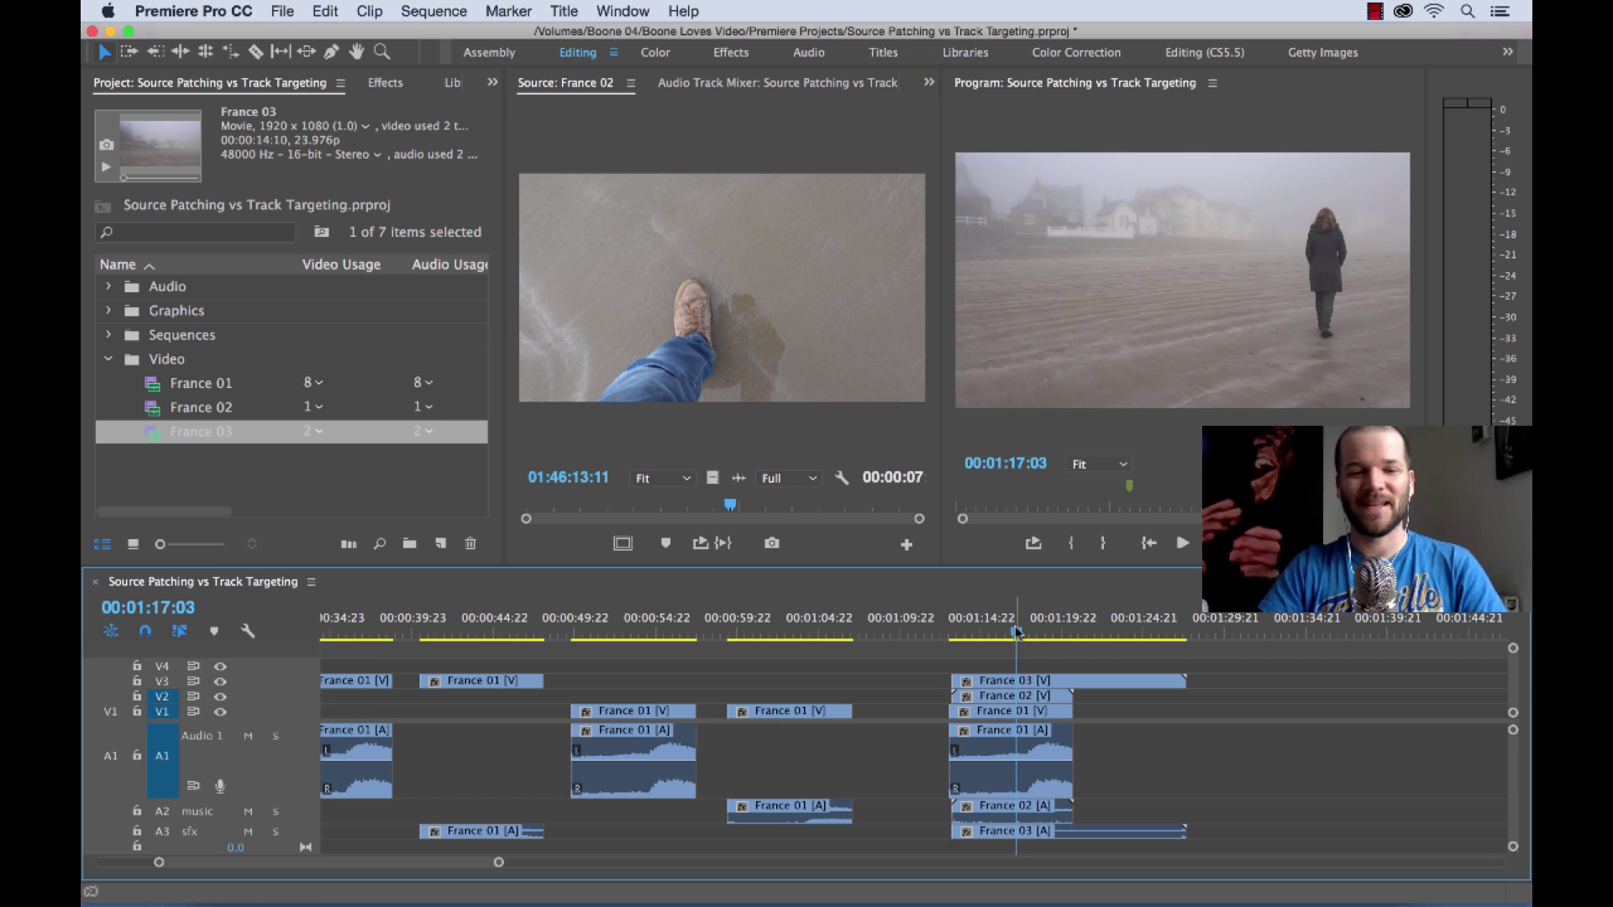
Untarget V2 and match frame the France 01 clip on V1 at 00:01:17:03
click(163, 700)
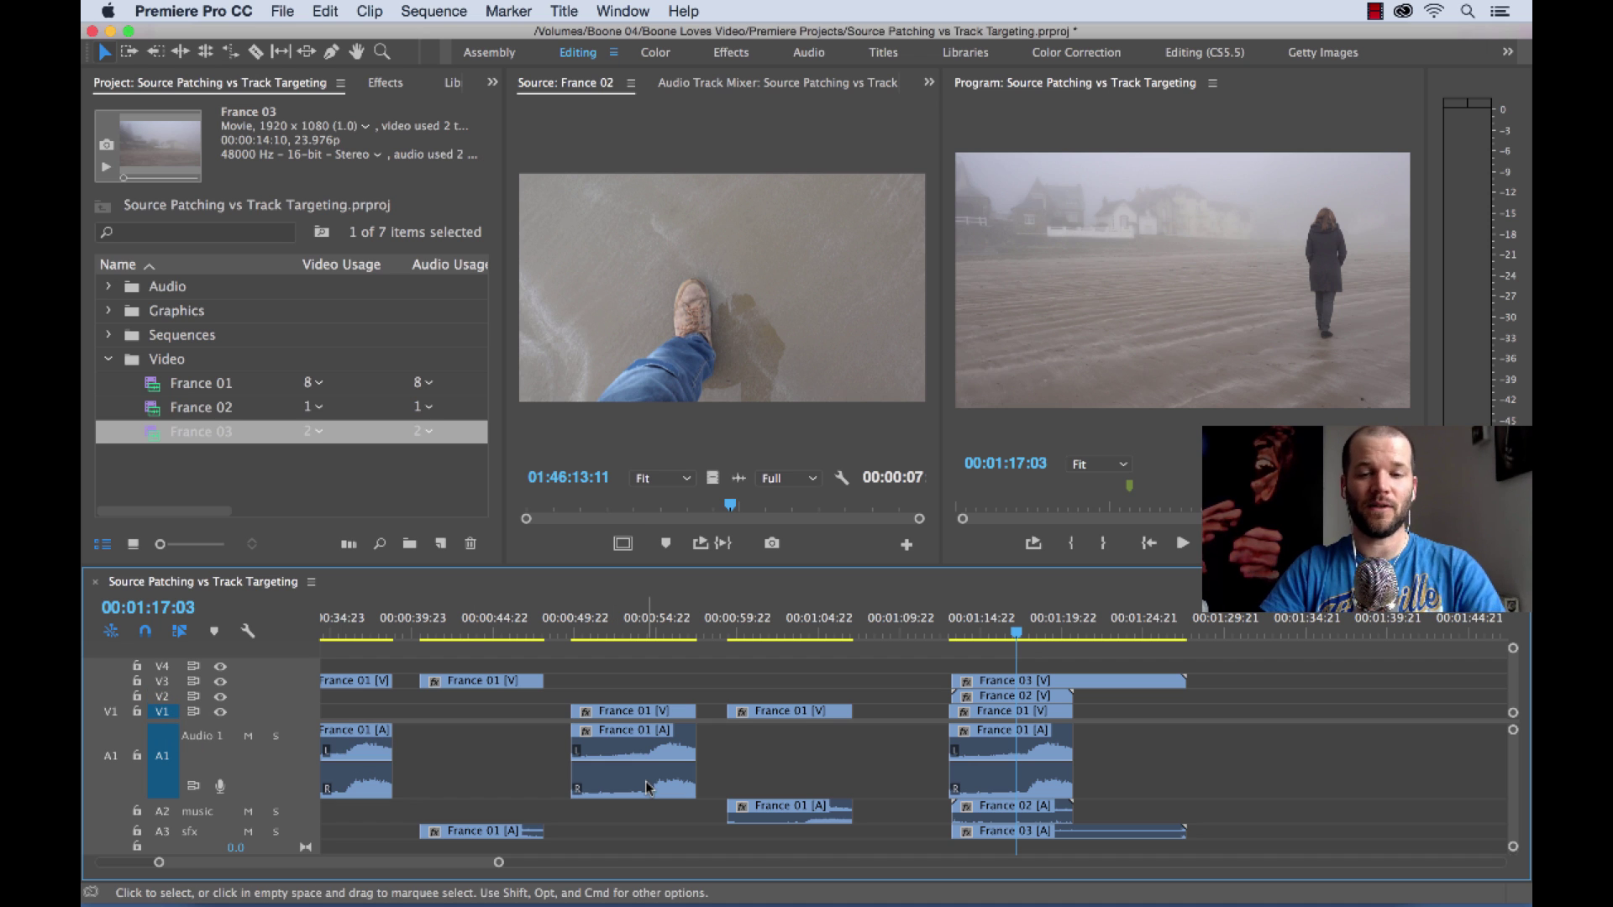
double_click(1057, 711)
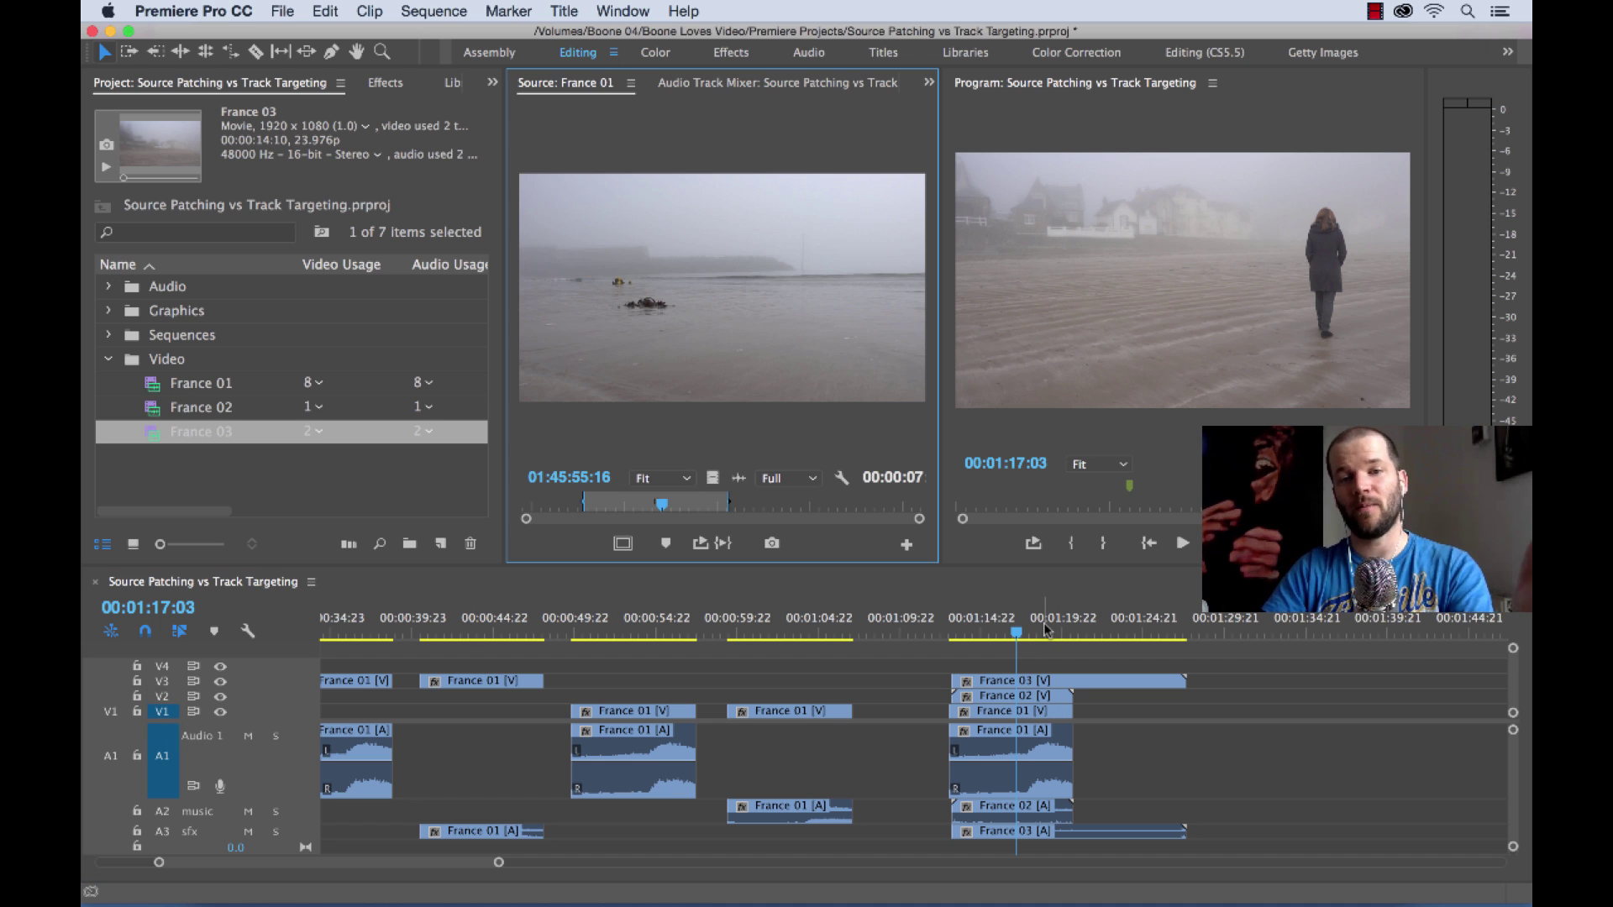